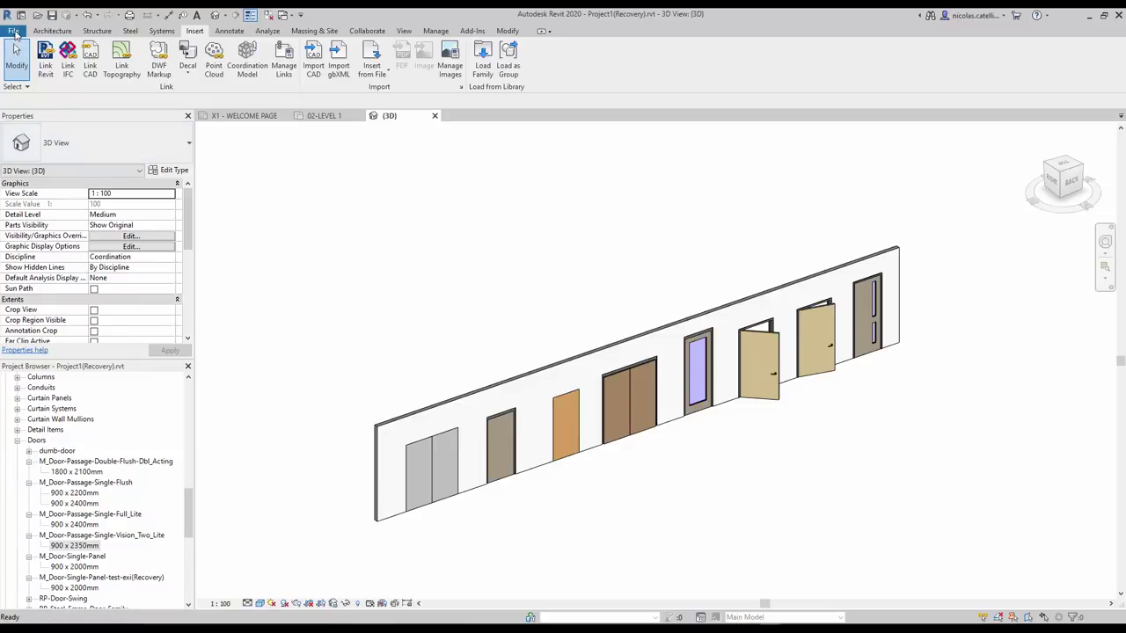
- Create a new family from the Metric Door.rft template
left_click(14, 32)
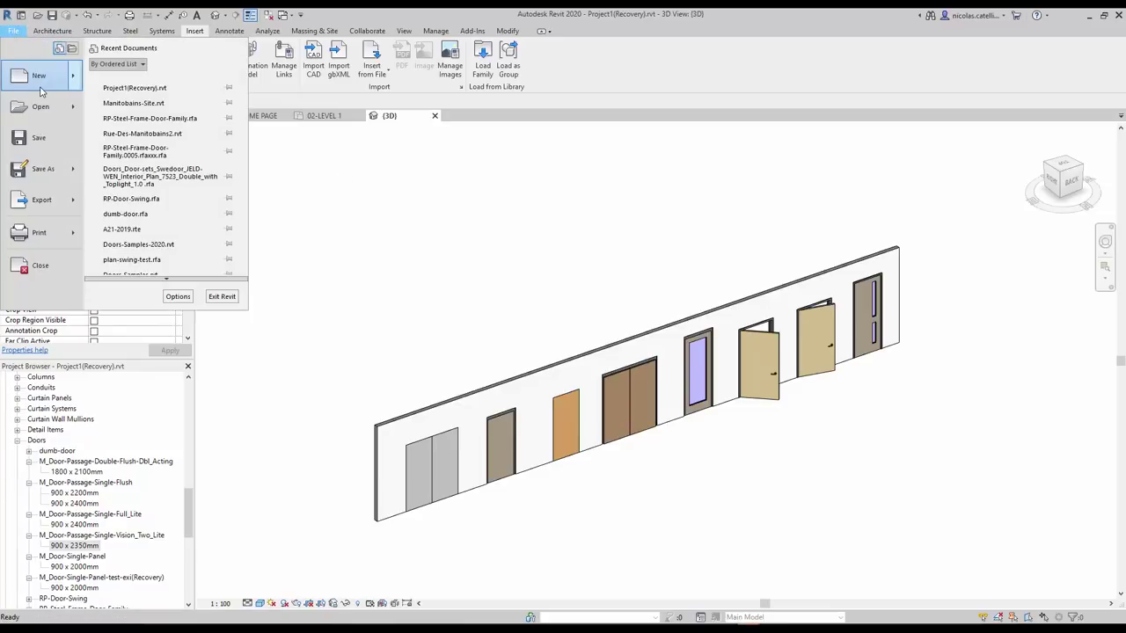
mouse_move(39, 75)
left_click(123, 105)
left_click(630, 281)
scroll(629, 282, "down", 2)
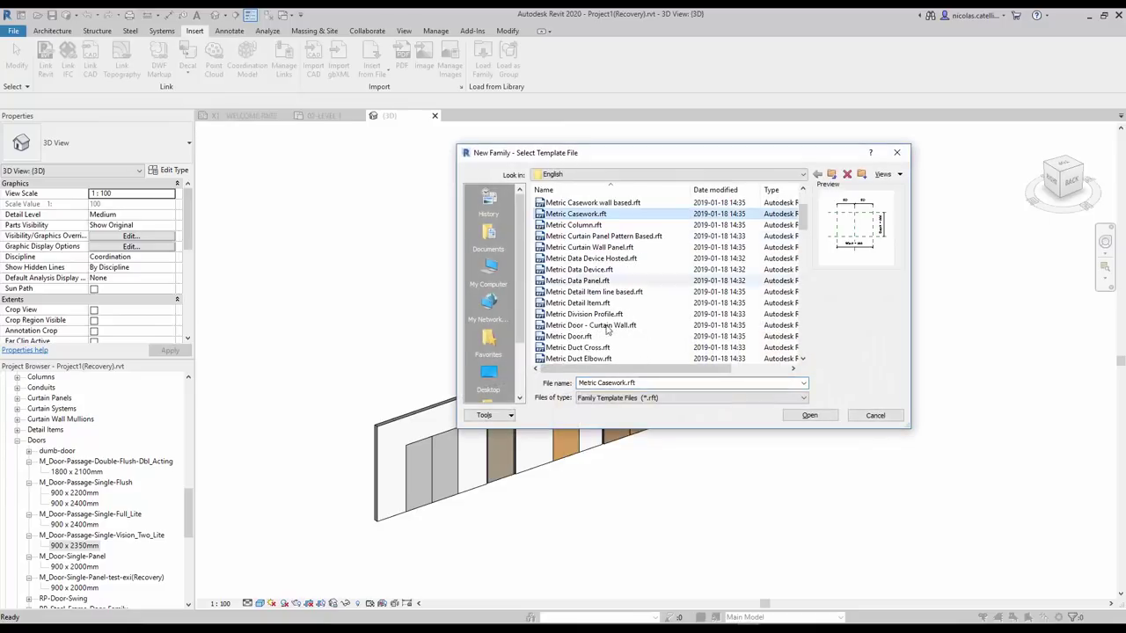
left_click(571, 337)
left_click(809, 415)
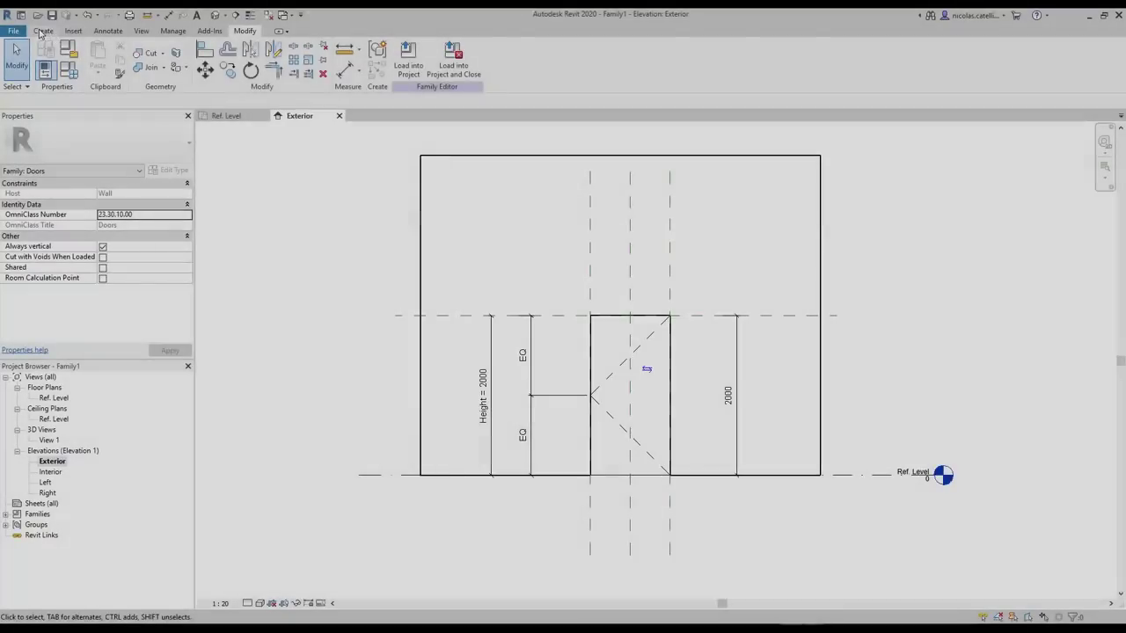
- Start an extrusion in the Exterior elevation, picking the opening's two side planes, its head plane and the reference level as locked sketch lines
left_click(43, 30)
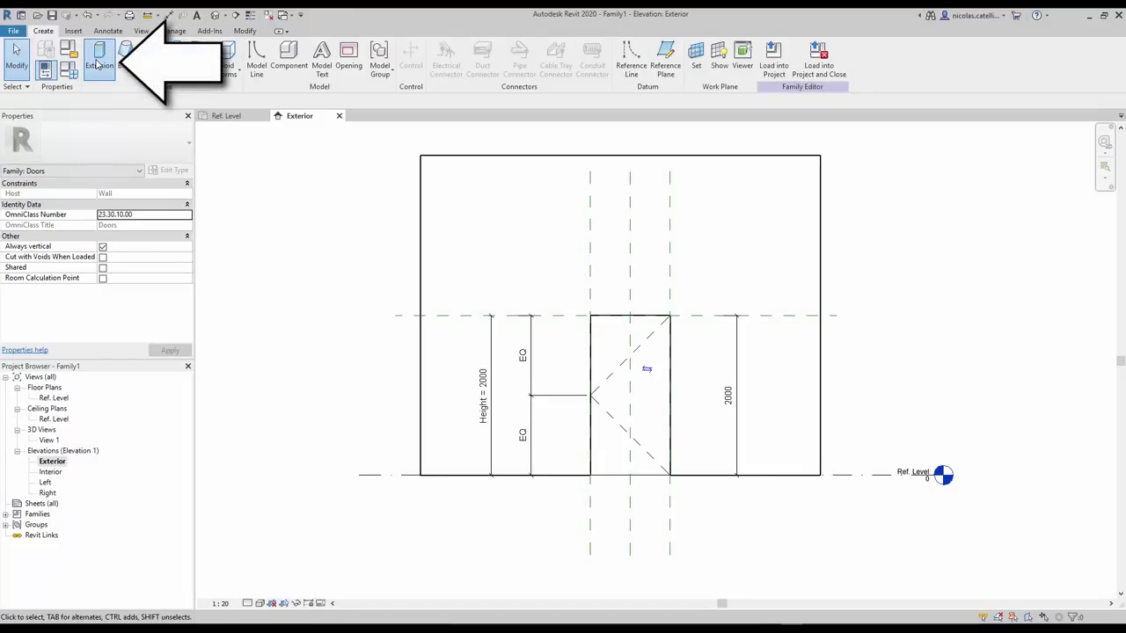
left_click(99, 64)
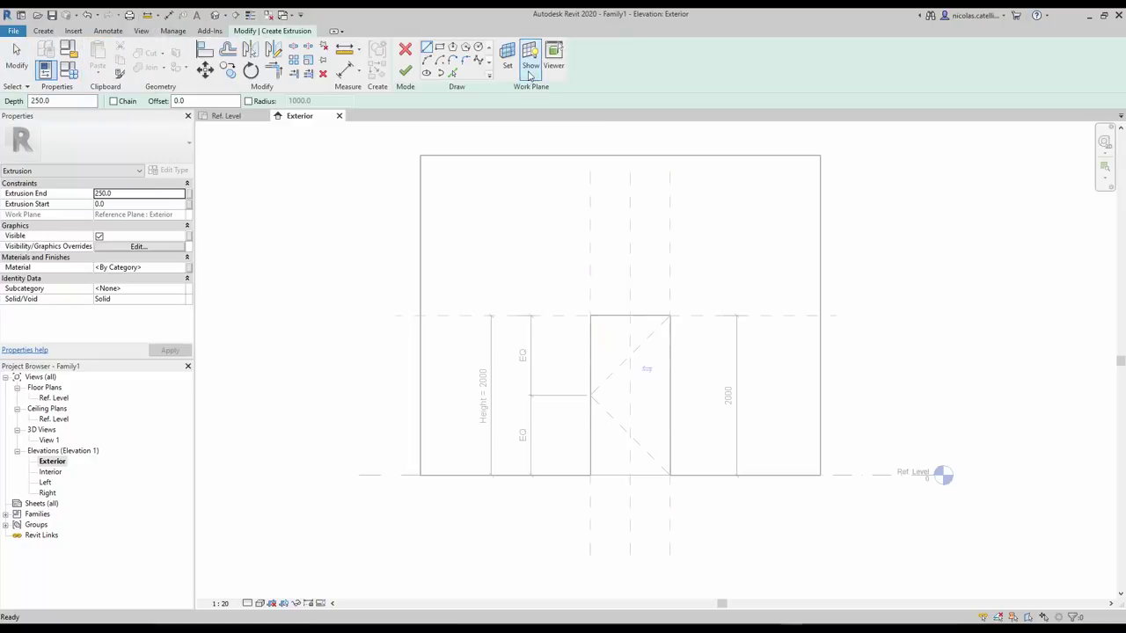
left_click(453, 73)
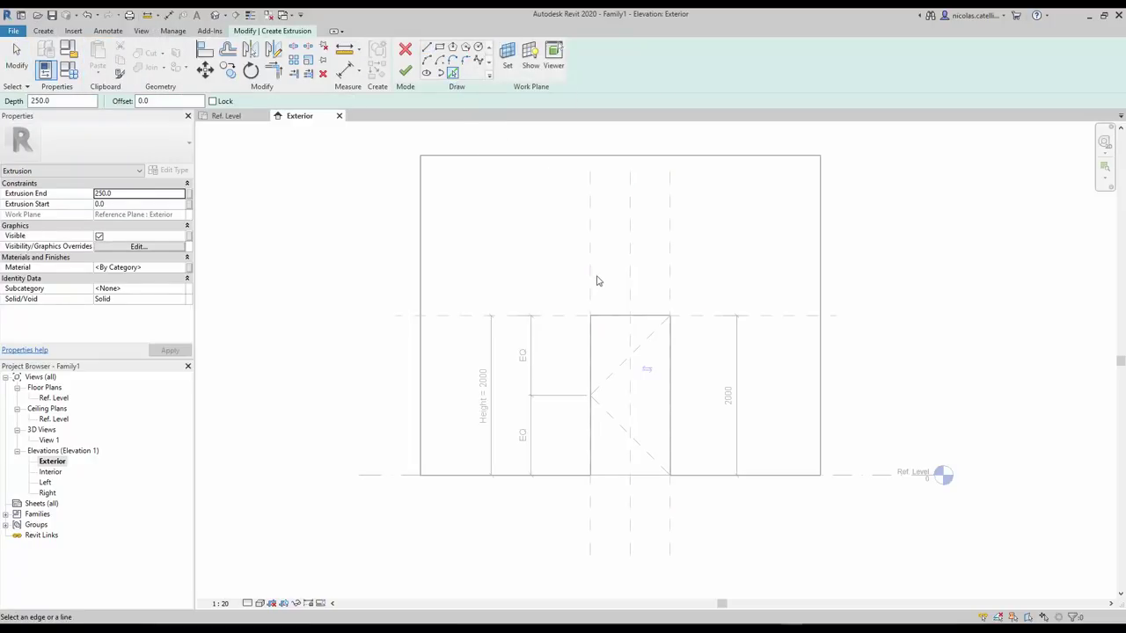
left_click(613, 348)
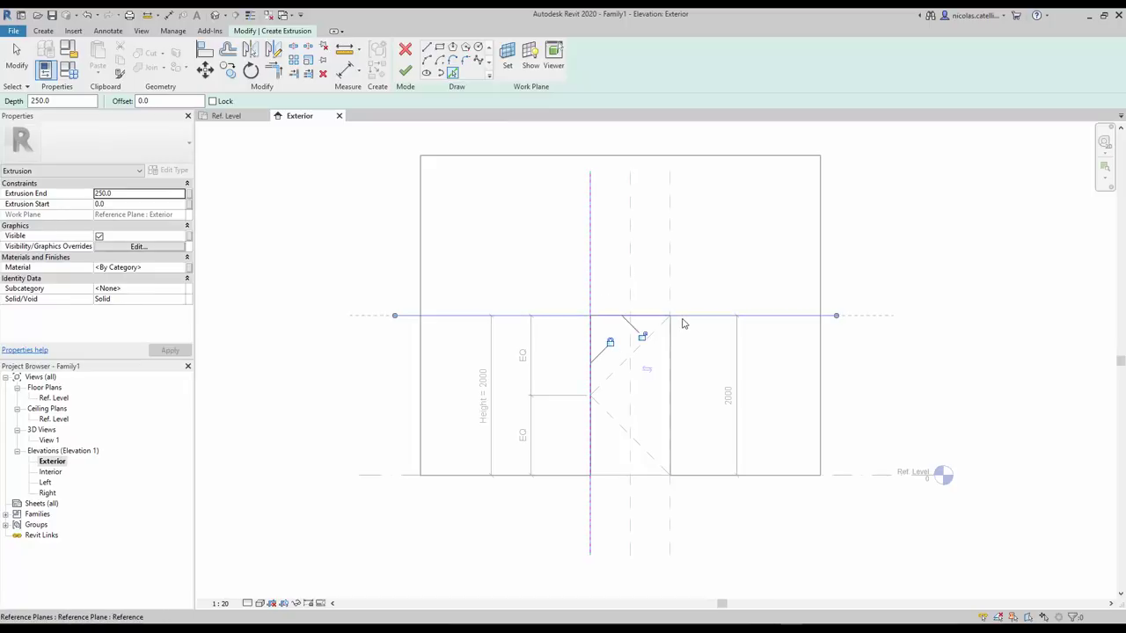
left_click(670, 329)
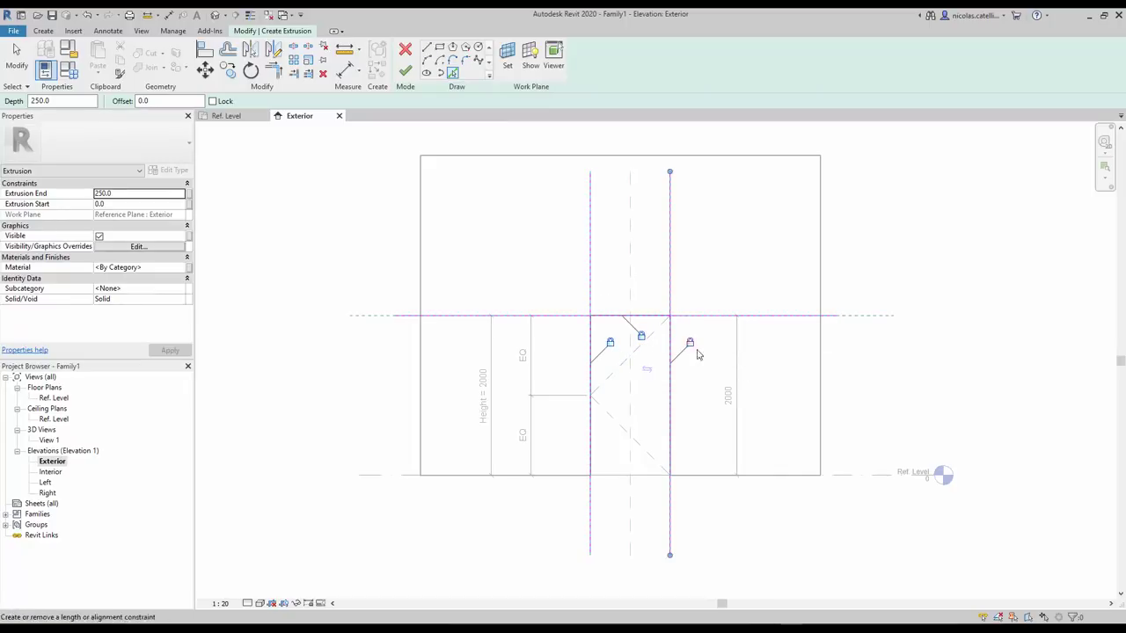
left_click(563, 462)
key("Escape")
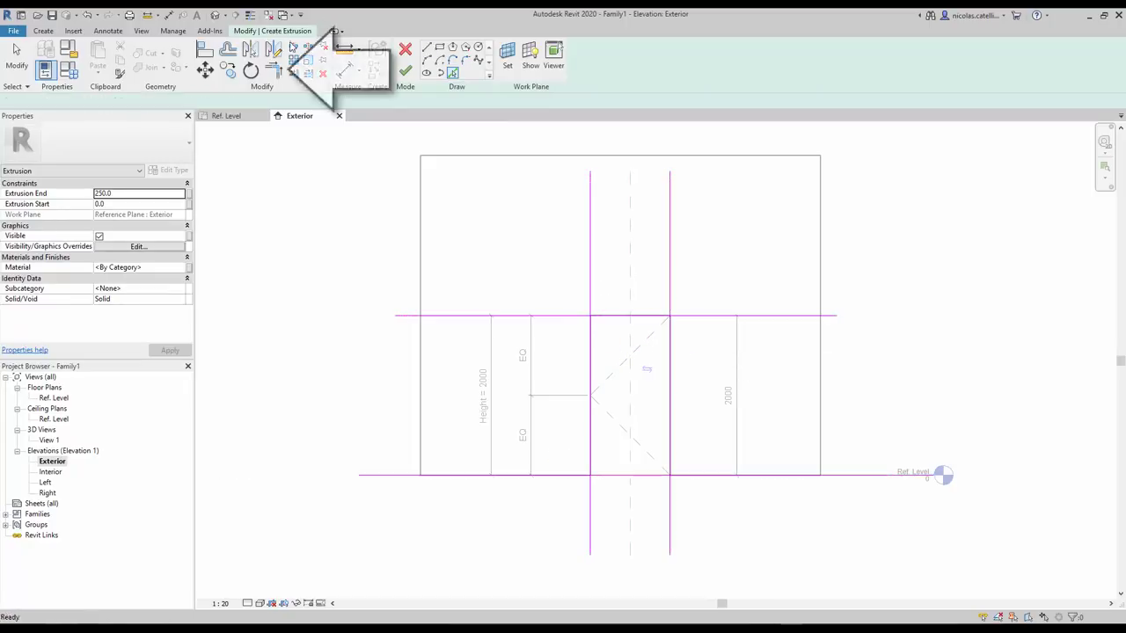
- Trim the four extrusion sketch lines into a closed rectangle matching the door opening and finish the extrusion
left_click(278, 72)
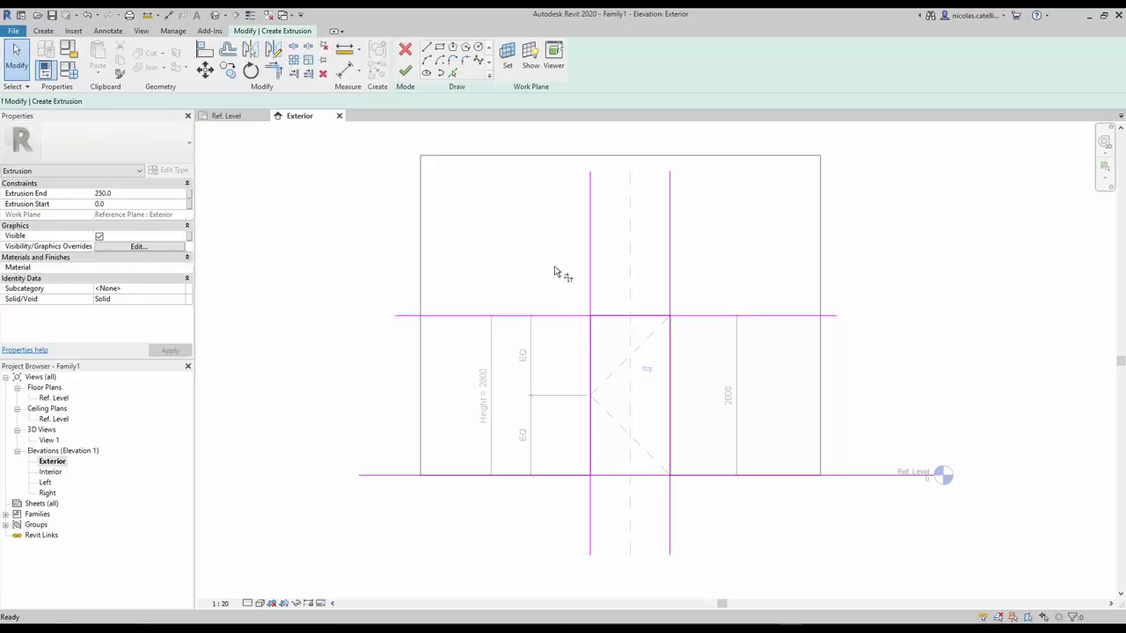
left_click(591, 332)
left_click(609, 321)
left_click(673, 336)
left_click(648, 475)
left_click(591, 449)
left_click(603, 465)
key("Escape")
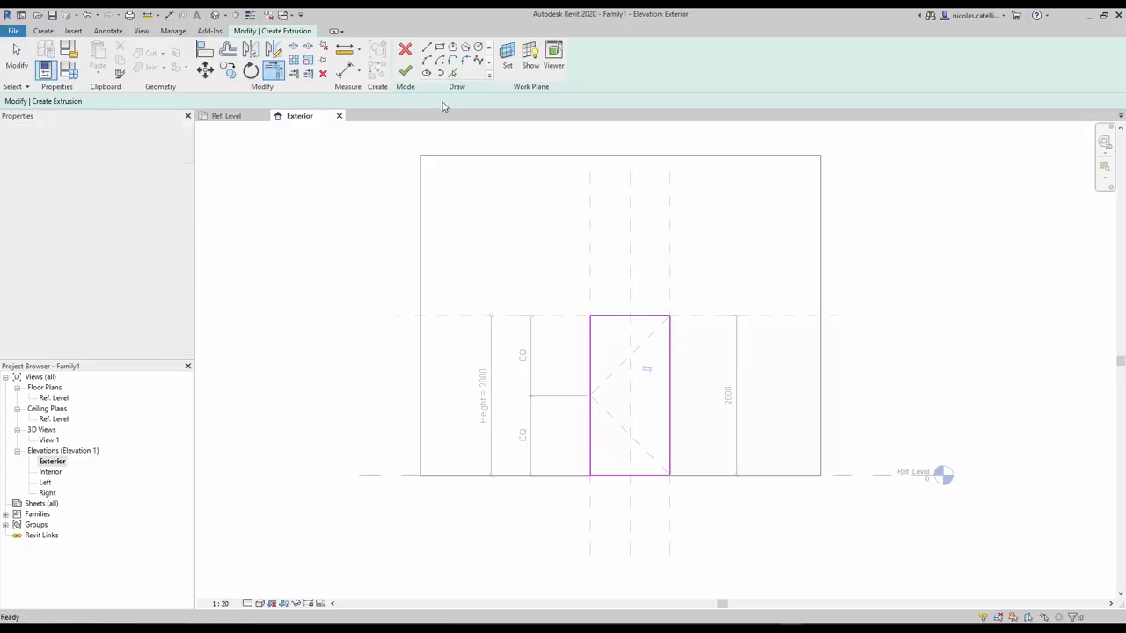
left_click(405, 74)
- In the Ref. Level floor plan, draw a horizontal reference plane across the opening, between the exterior wall face and the wall centreline
double_click(53, 397)
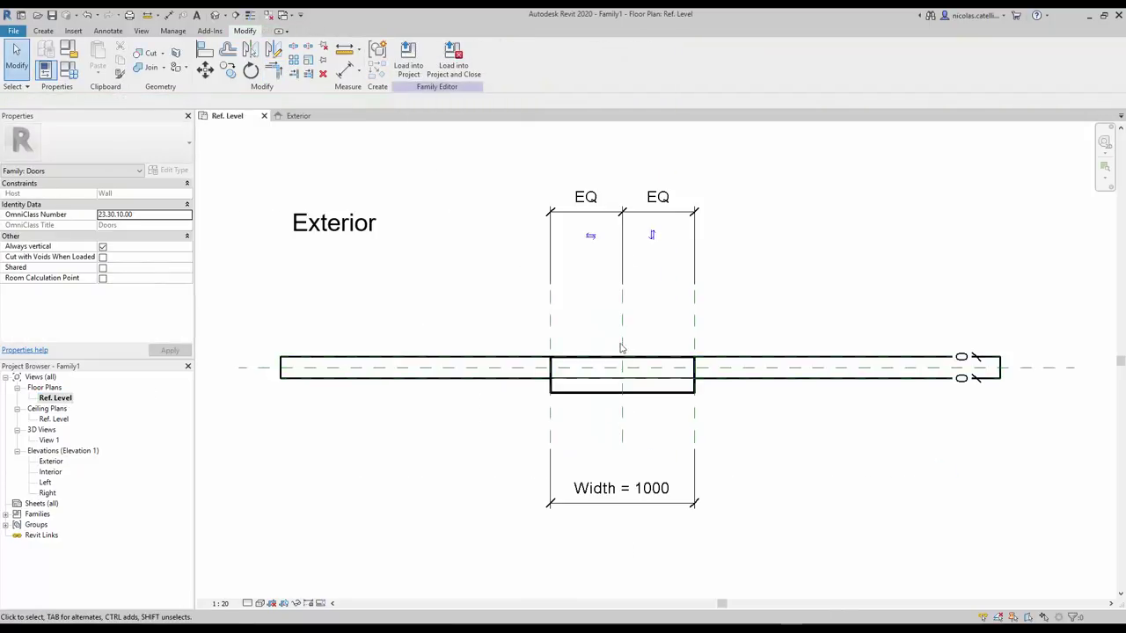
scroll(651, 352, "up", 2)
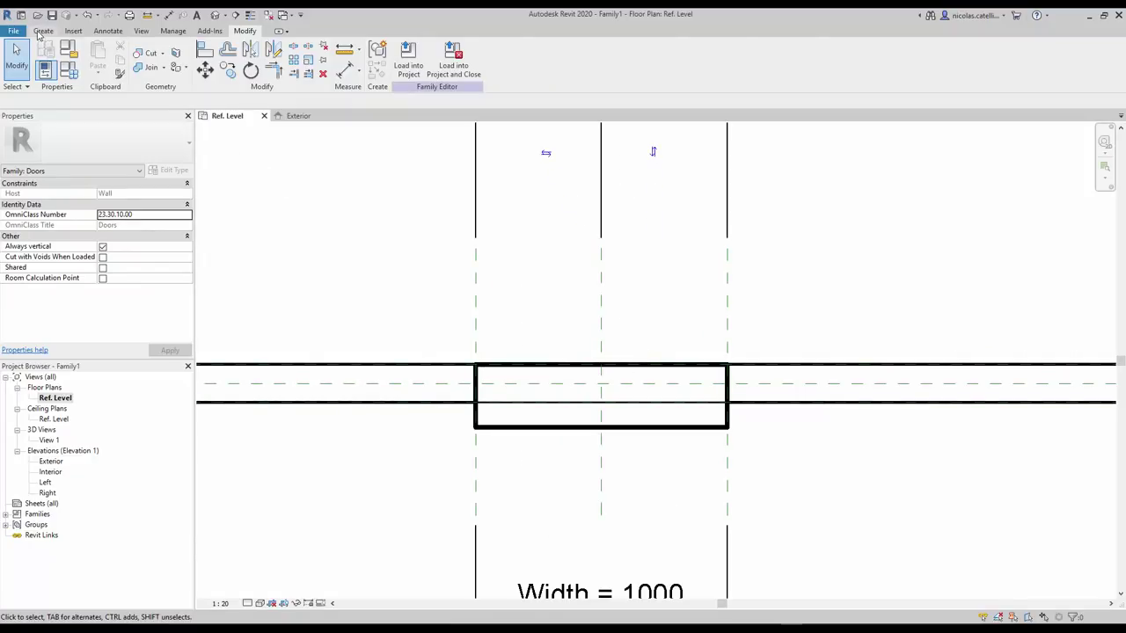
left_click(43, 30)
left_click(665, 62)
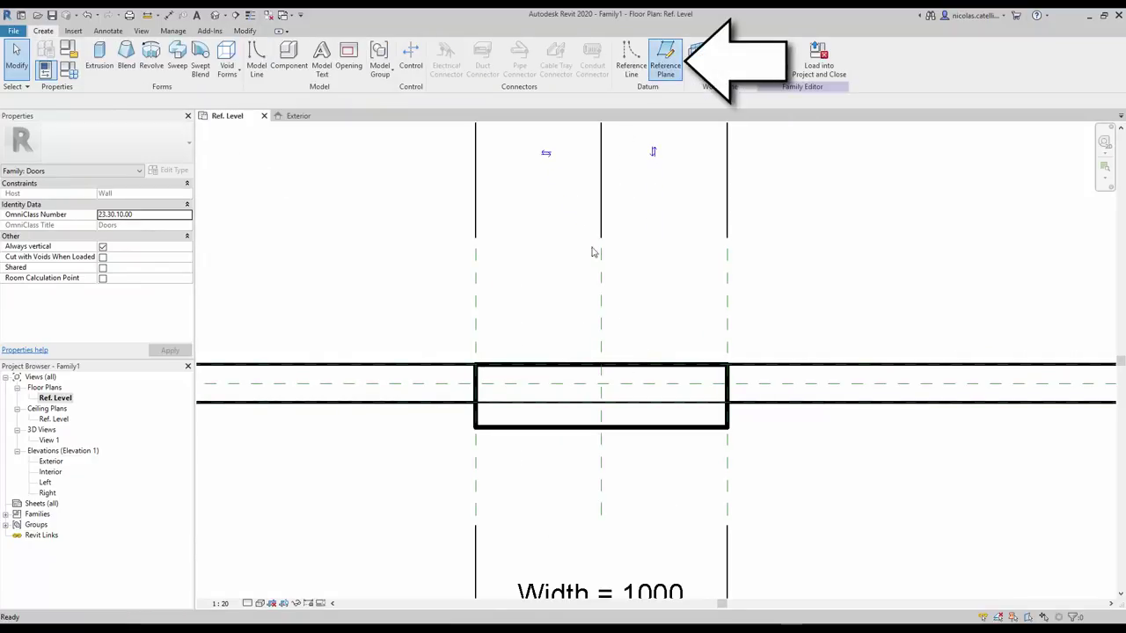
left_click(461, 377)
left_click(759, 377)
key("Escape")
key("Escape")
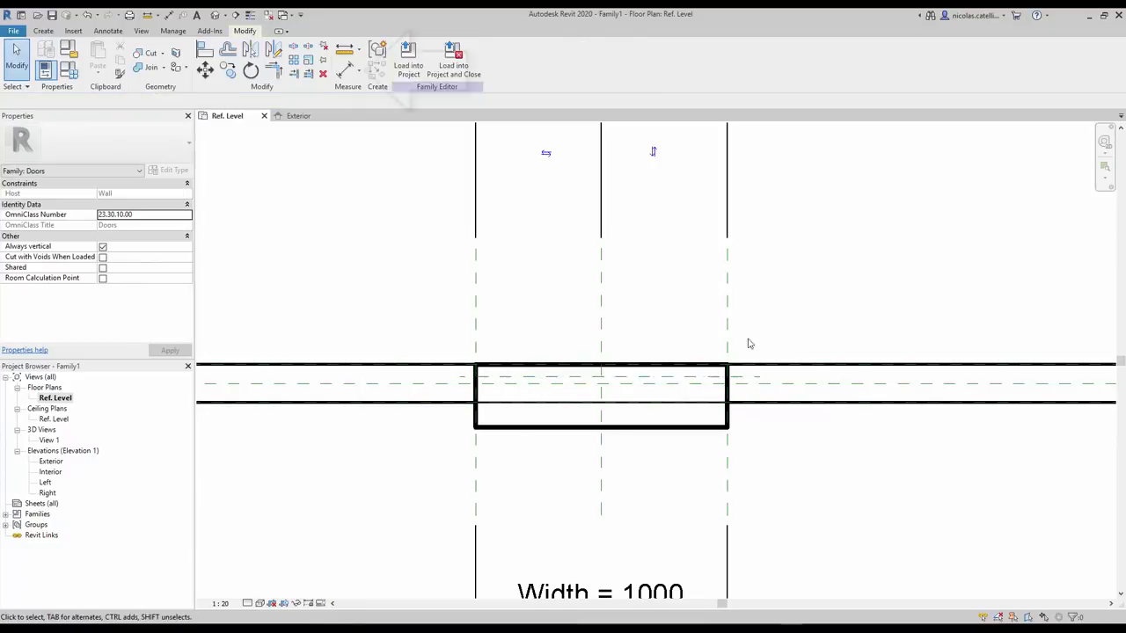
- Dimension from the exterior wall face to the new reference plane, assigning the Thickness parameter with a value of 50
left_click(345, 73)
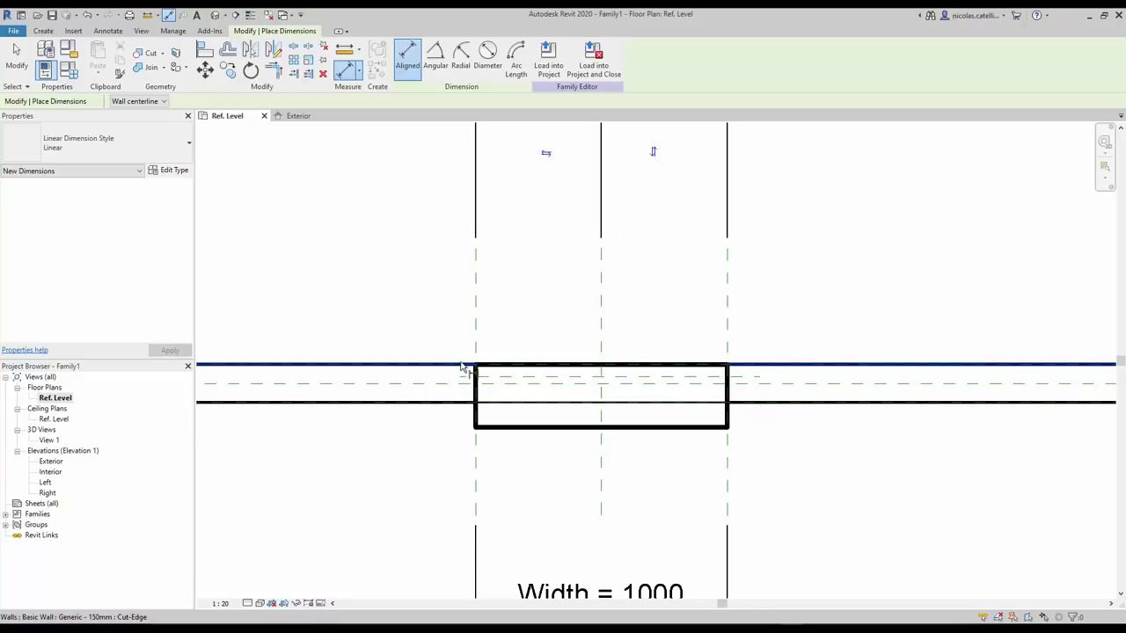
scroll(466, 370, "up", 5)
left_click(484, 401)
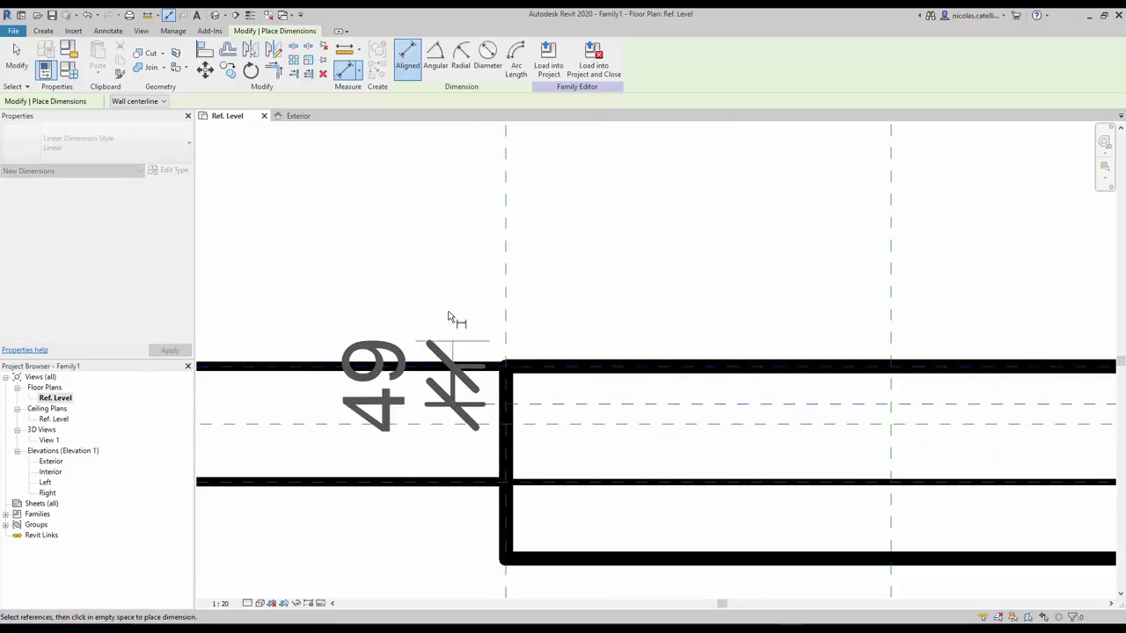
left_click(387, 351)
key("Escape")
left_click(422, 58)
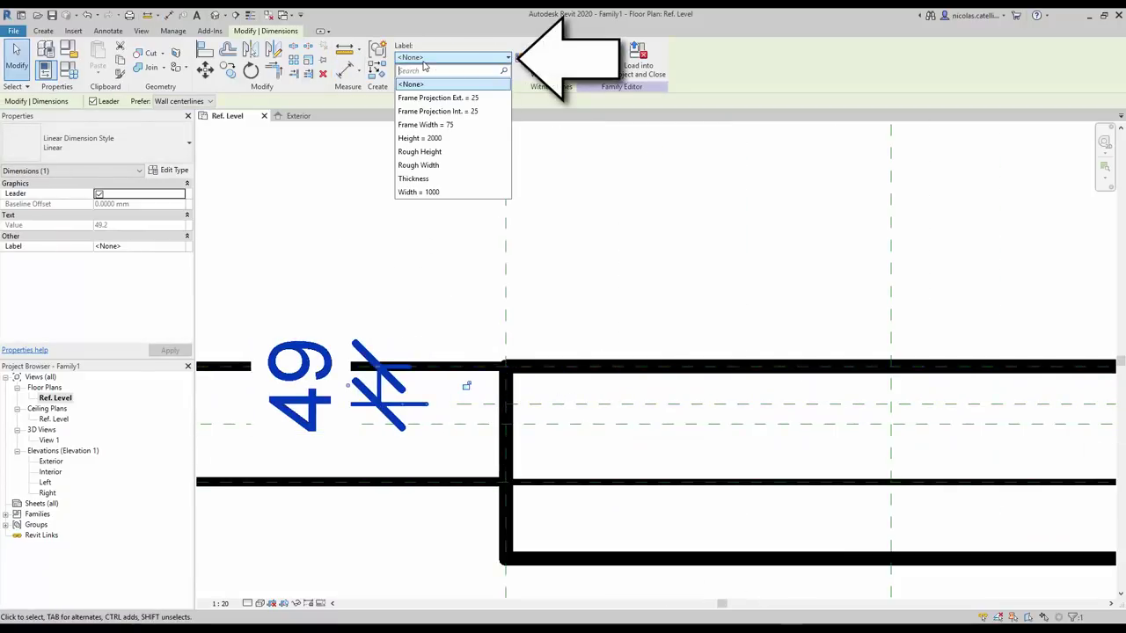
left_click(419, 178)
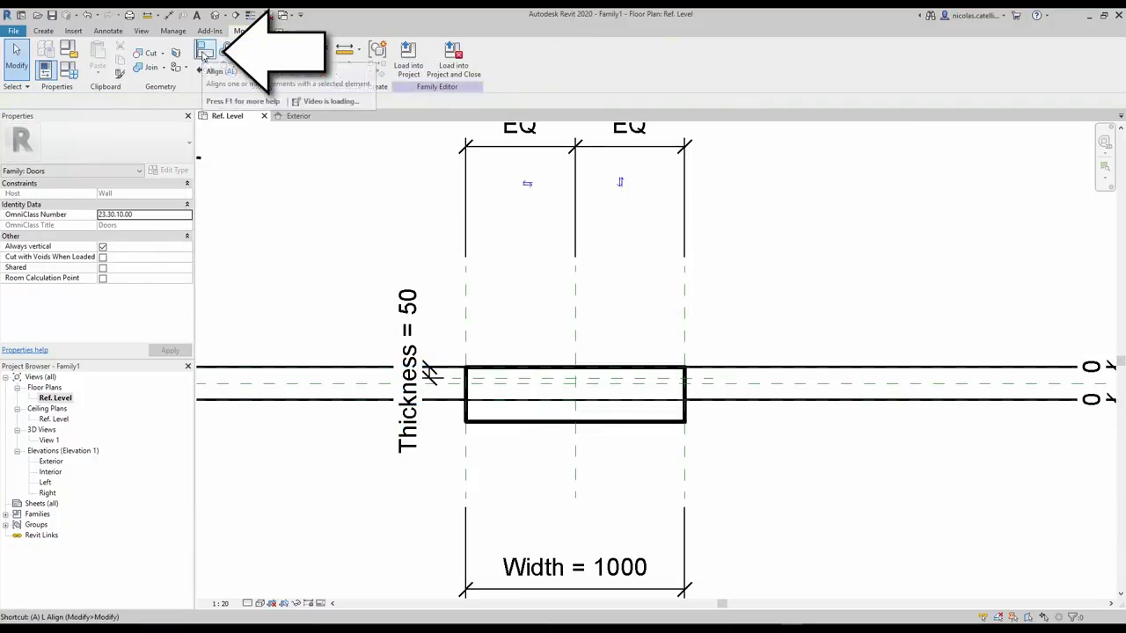
- Align the door extrusion's interior face with the Thickness reference plane and lock the alignment
left_click(207, 53)
left_click(495, 381)
left_click(498, 423)
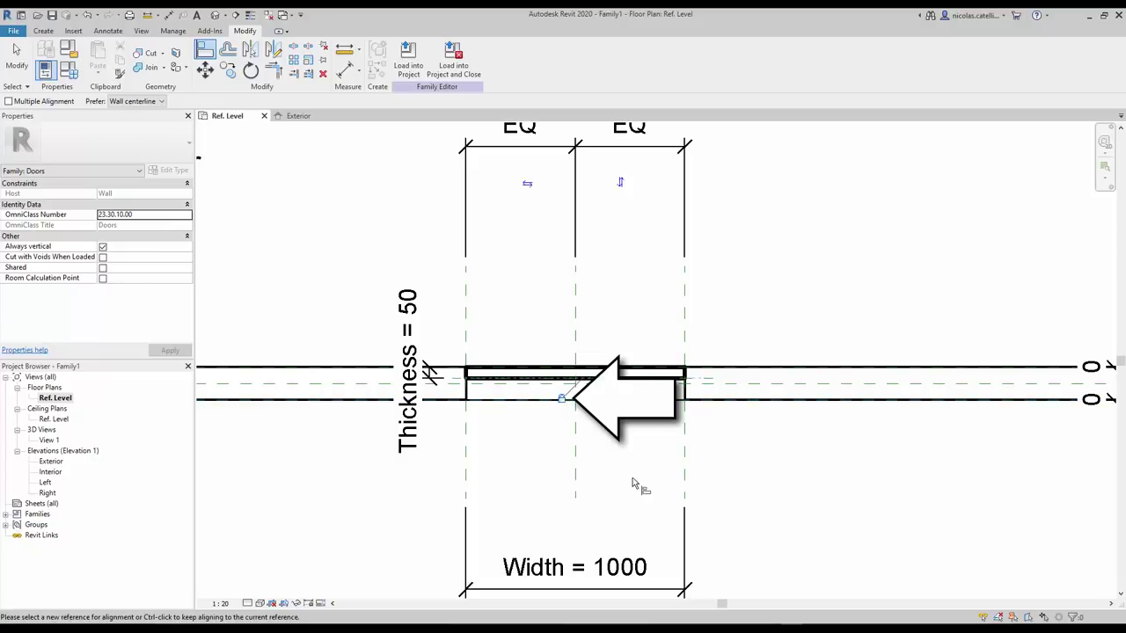
key("Escape")
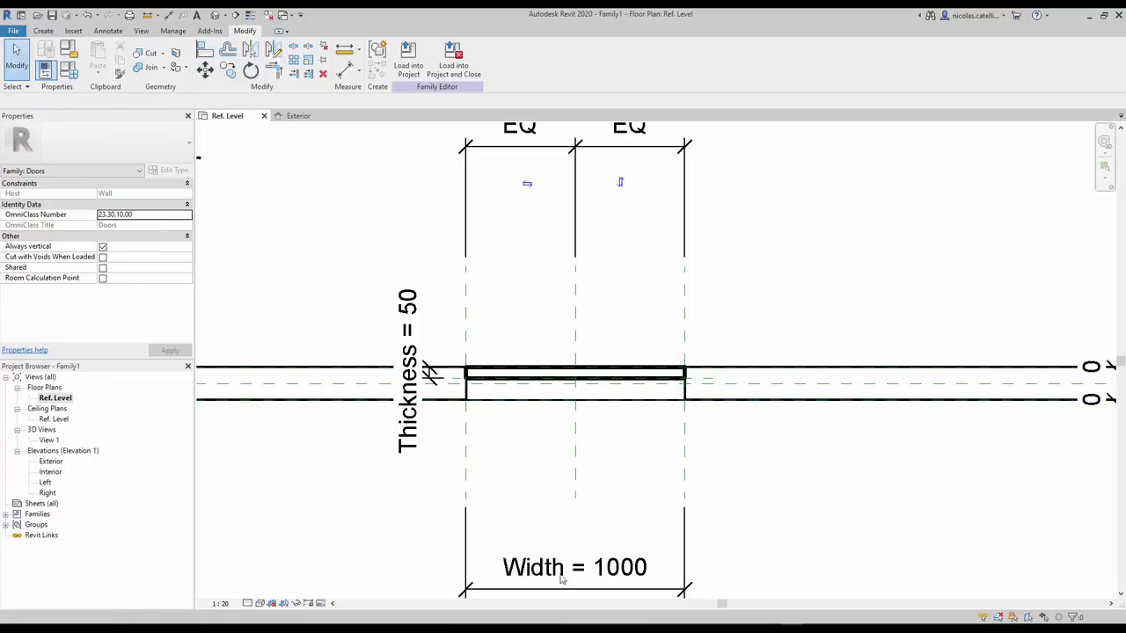
- Test the door panel by setting the Width dimension to 1200, and undo the change
left_click(593, 578)
left_click(592, 578)
type("12")
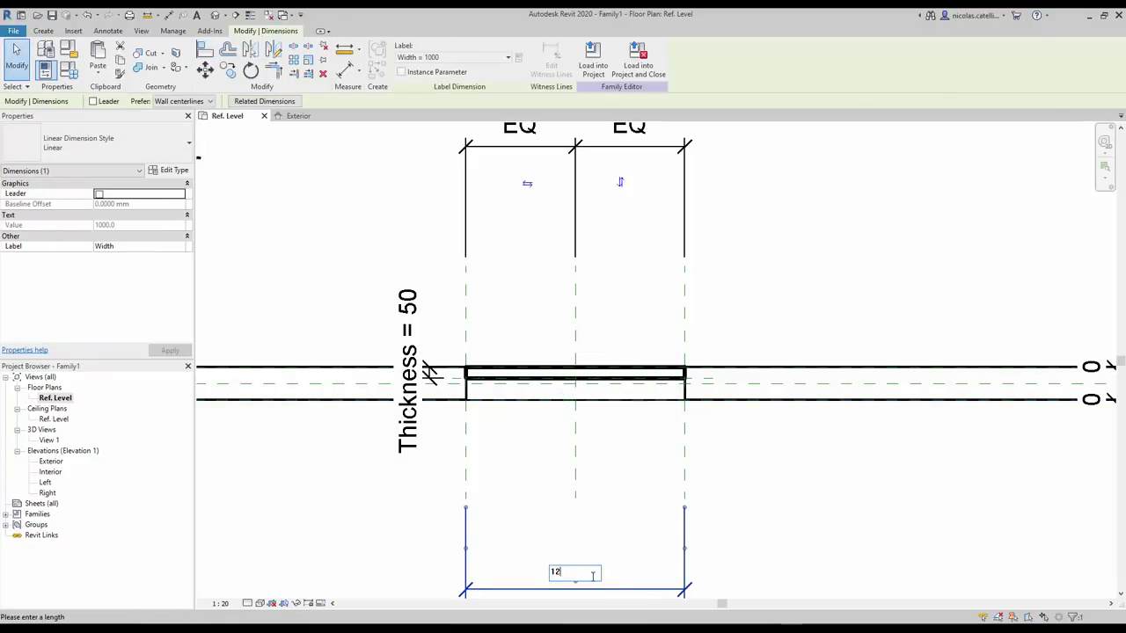
key("Return")
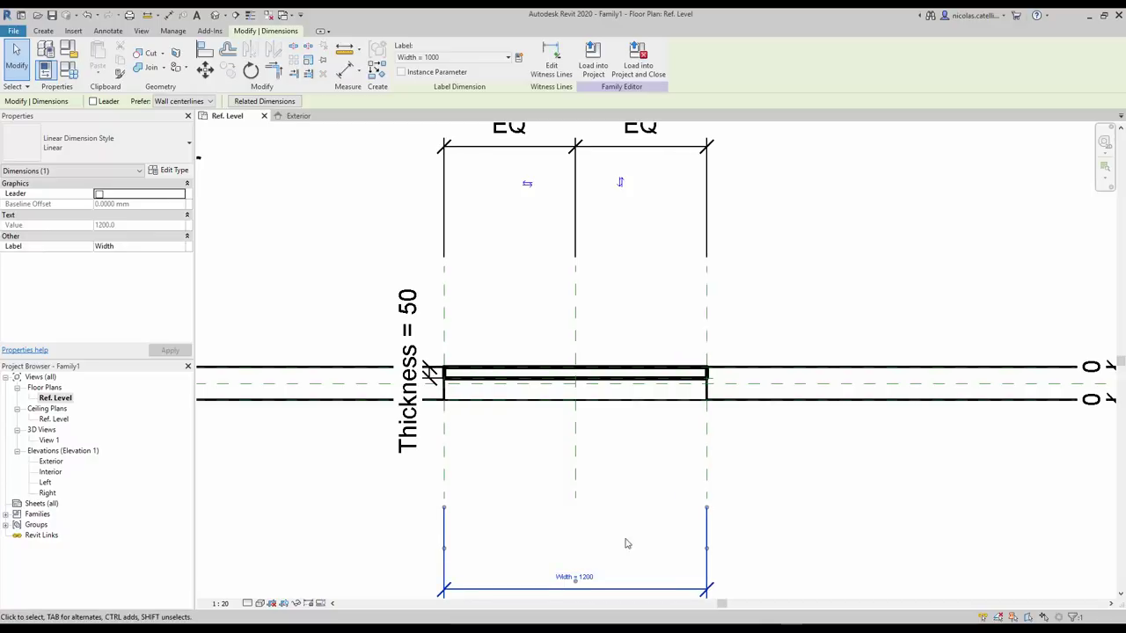
left_click(744, 510)
key("ctrl+z")
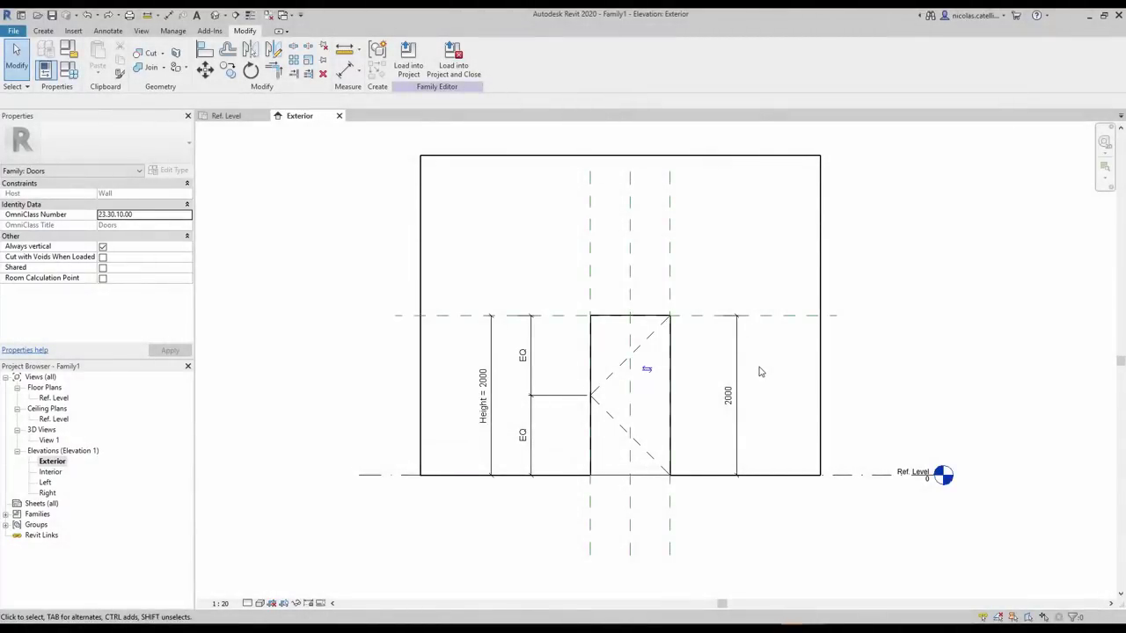
- Review the door family's Rough Width and Rough Height parameters in the family types, without changing anything
key("f")
key("t")
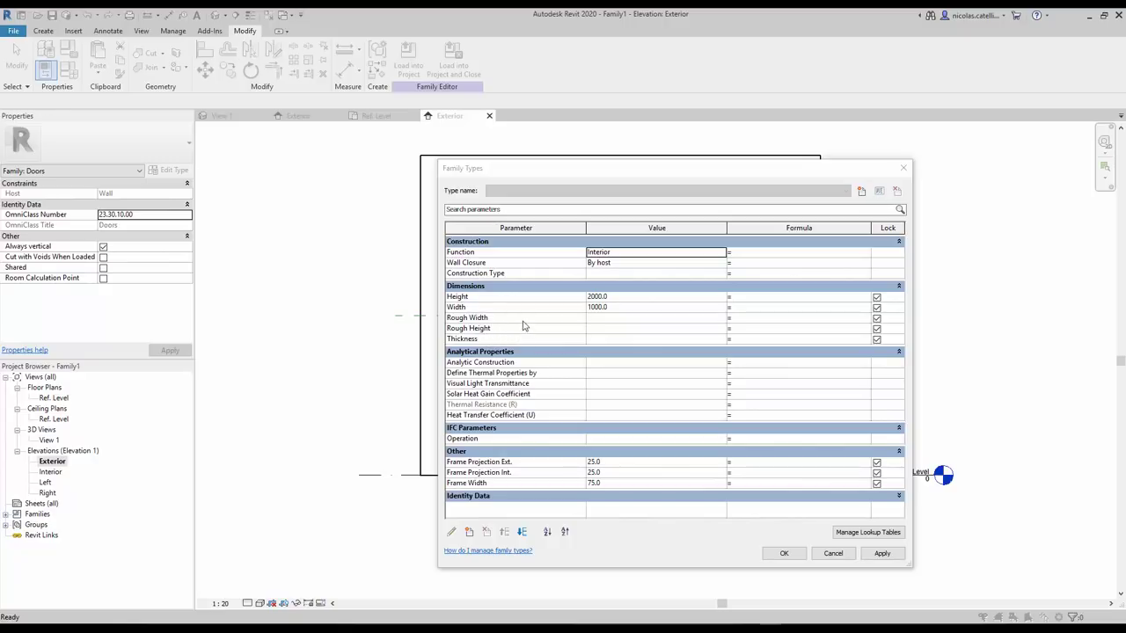
key("Escape")
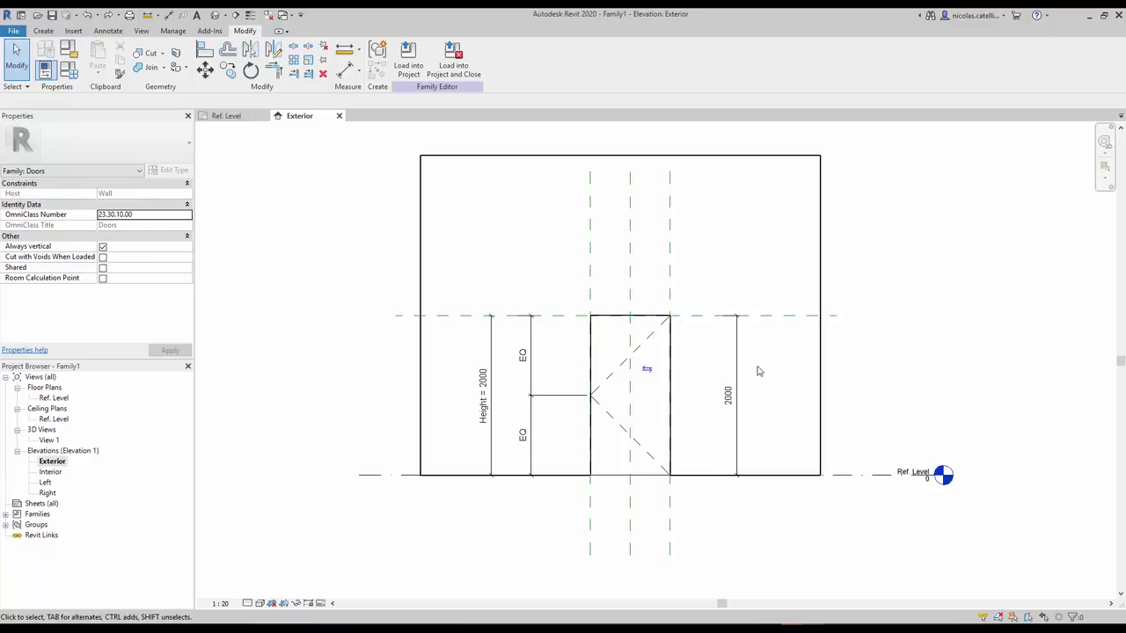
- Start placing a reference plane in the Exterior elevation and create a new reference plane subcategory named Rough
left_click(43, 31)
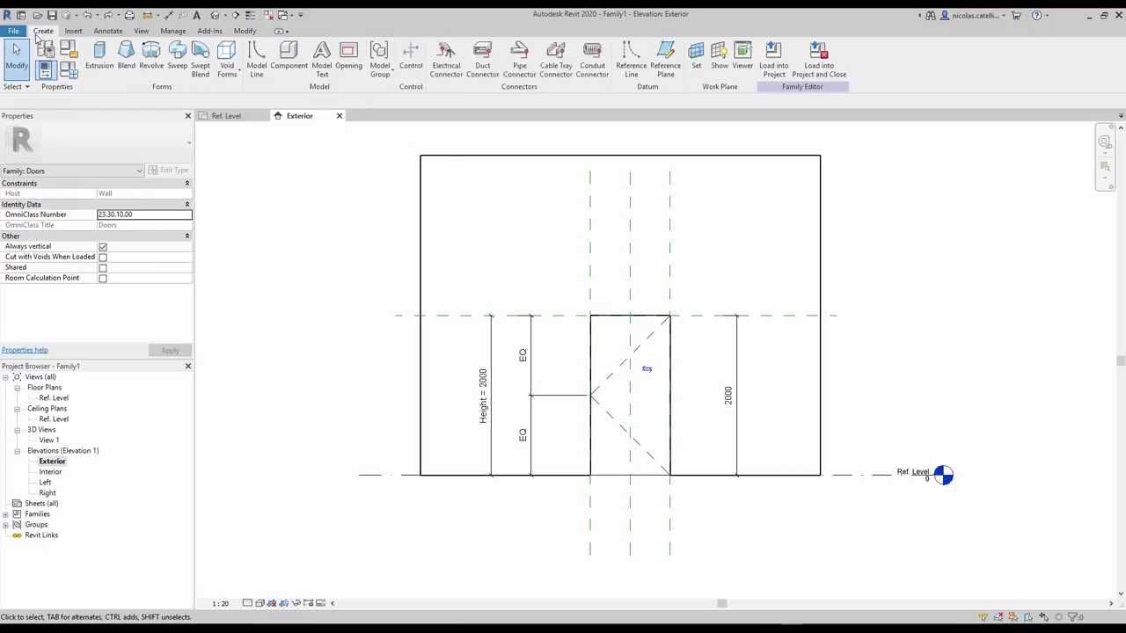
left_click(666, 60)
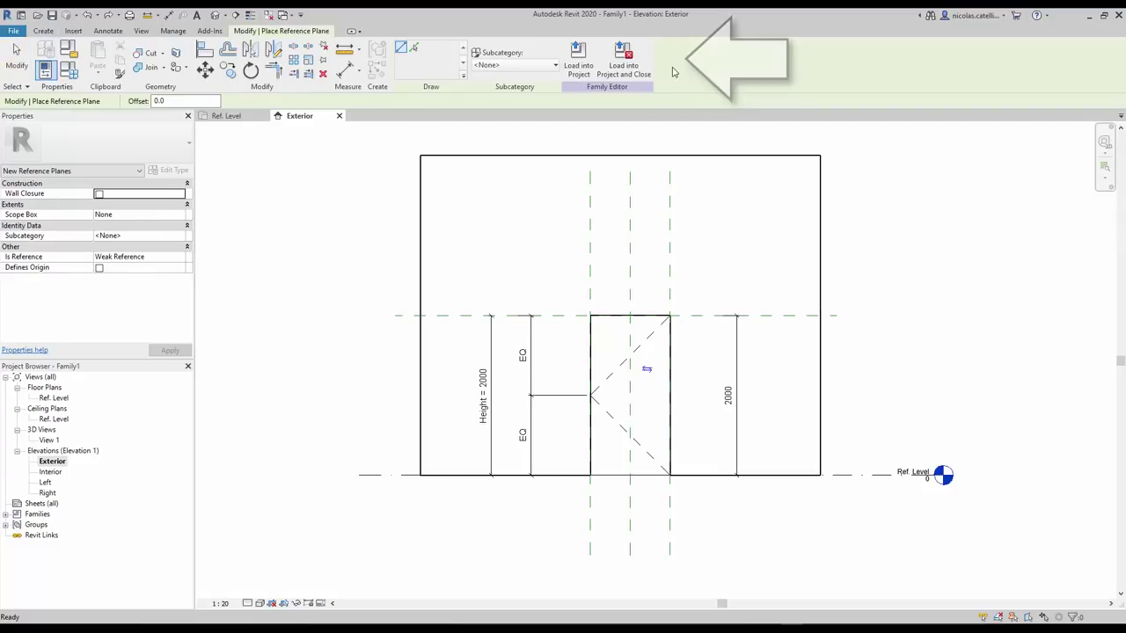
left_click(508, 67)
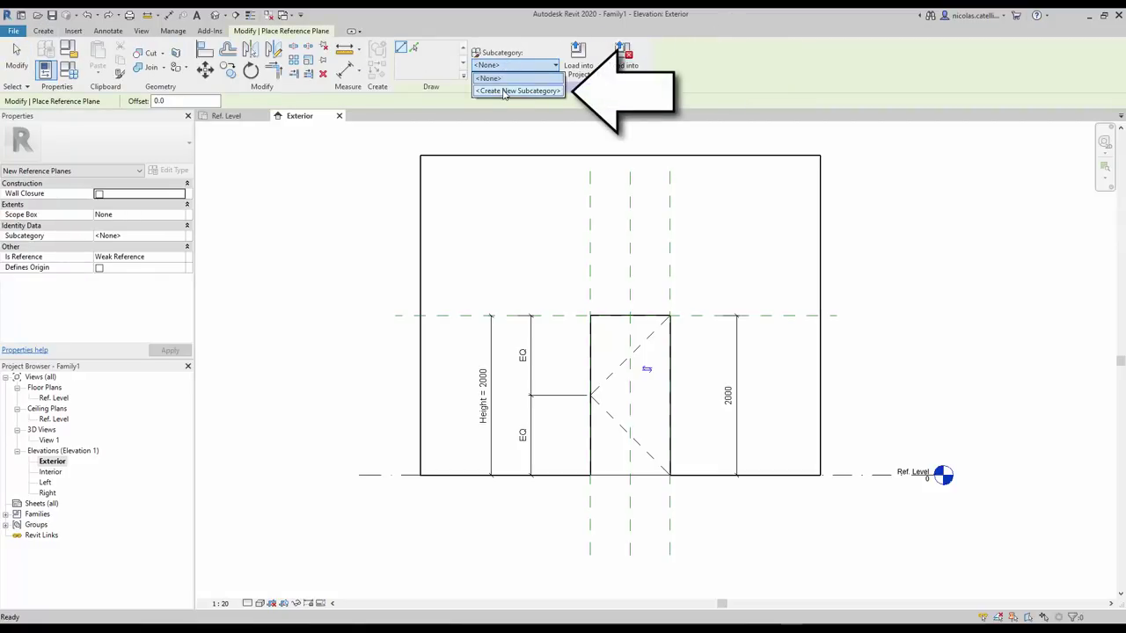
left_click(517, 91)
left_click_drag(945, 380, 731, 299)
type("Rough")
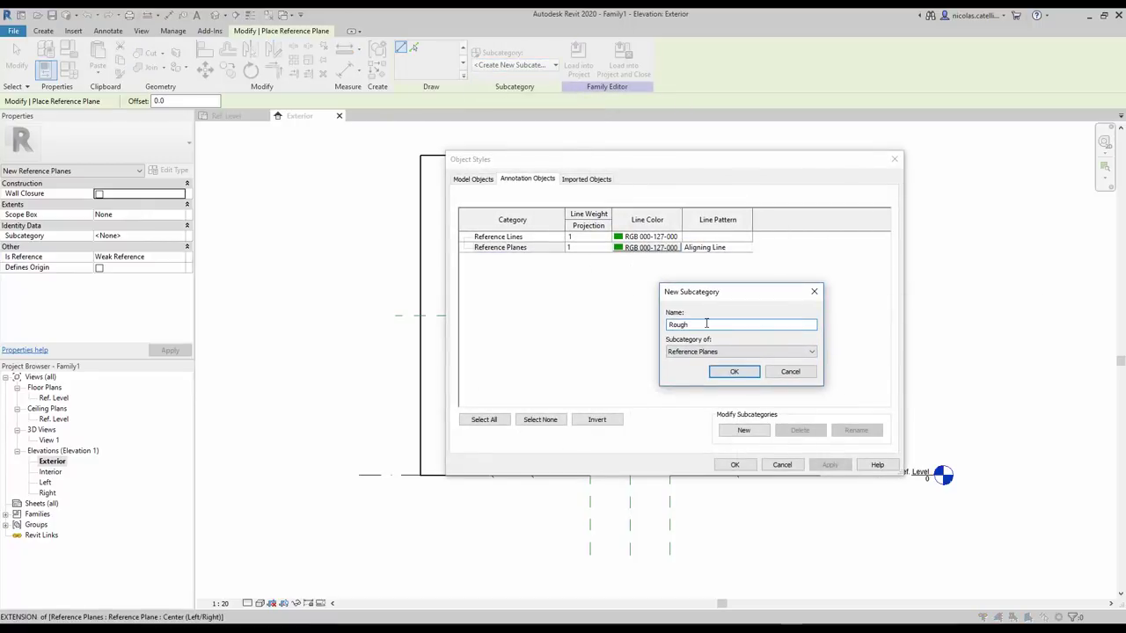
left_click(730, 371)
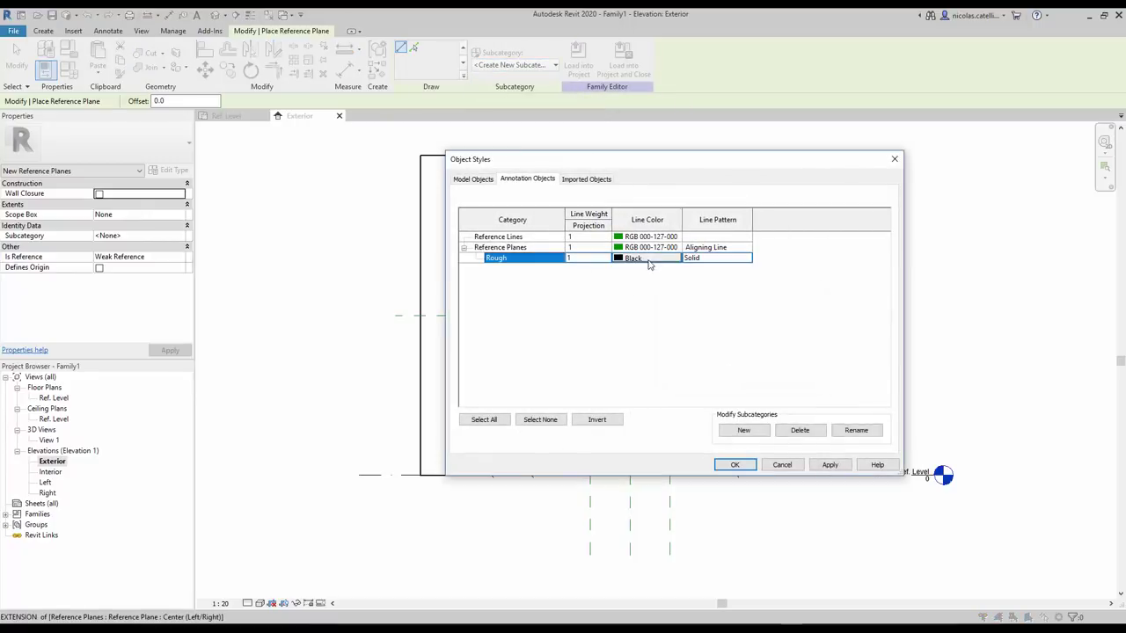
- Set the Rough subcategory's line color to Red and its line pattern to Aligning Line
left_click(649, 264)
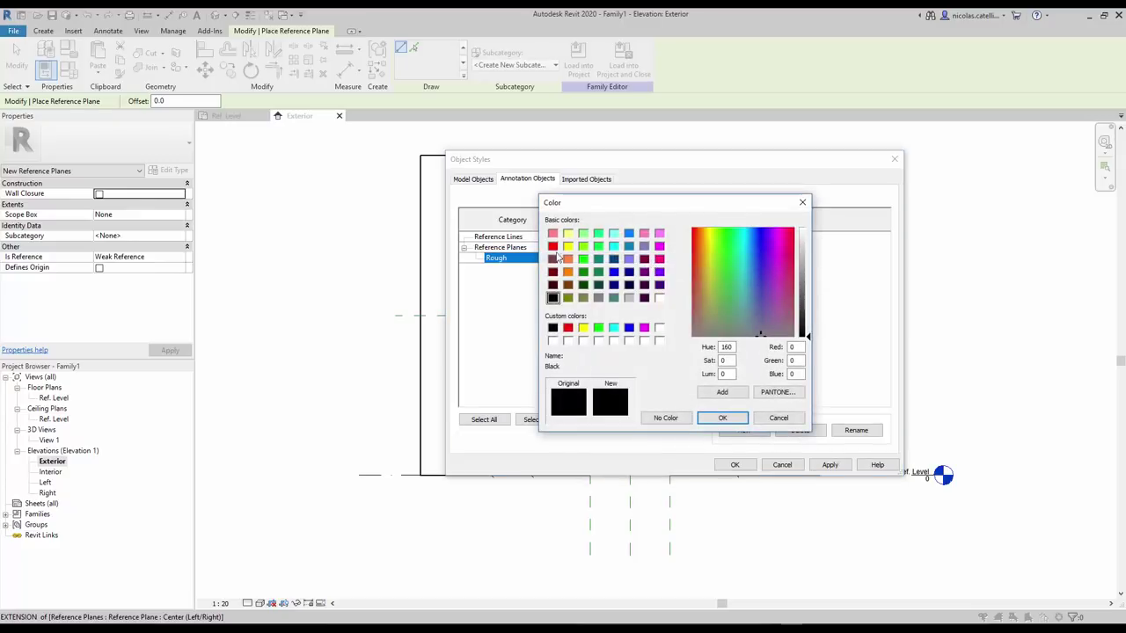
left_click(552, 246)
left_click(721, 418)
left_click(745, 258)
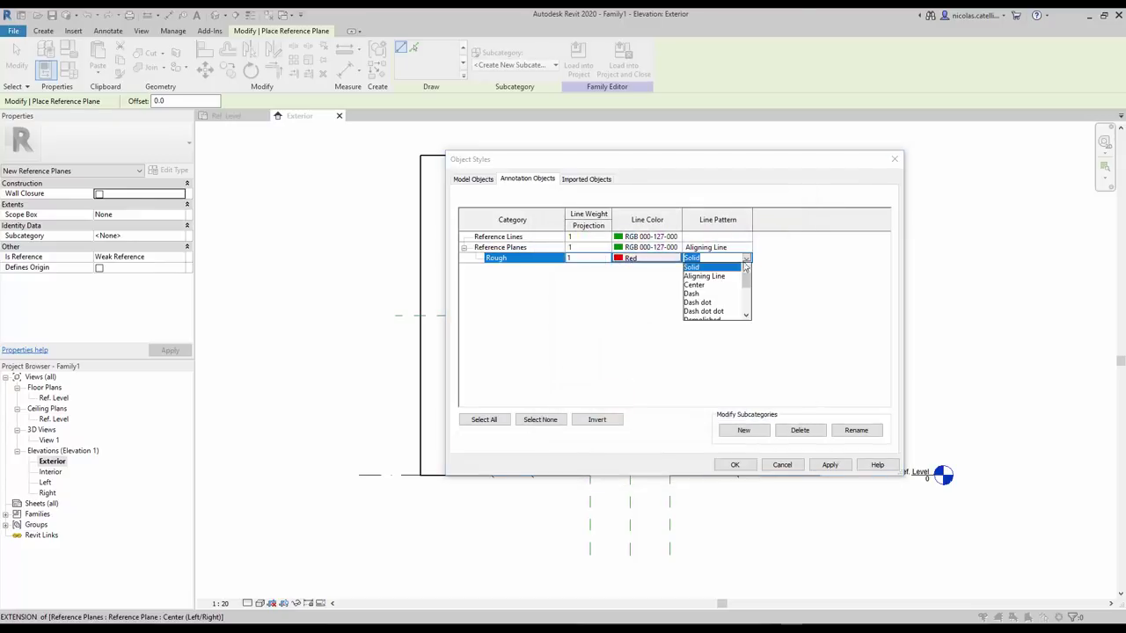
left_click(723, 280)
left_click(735, 464)
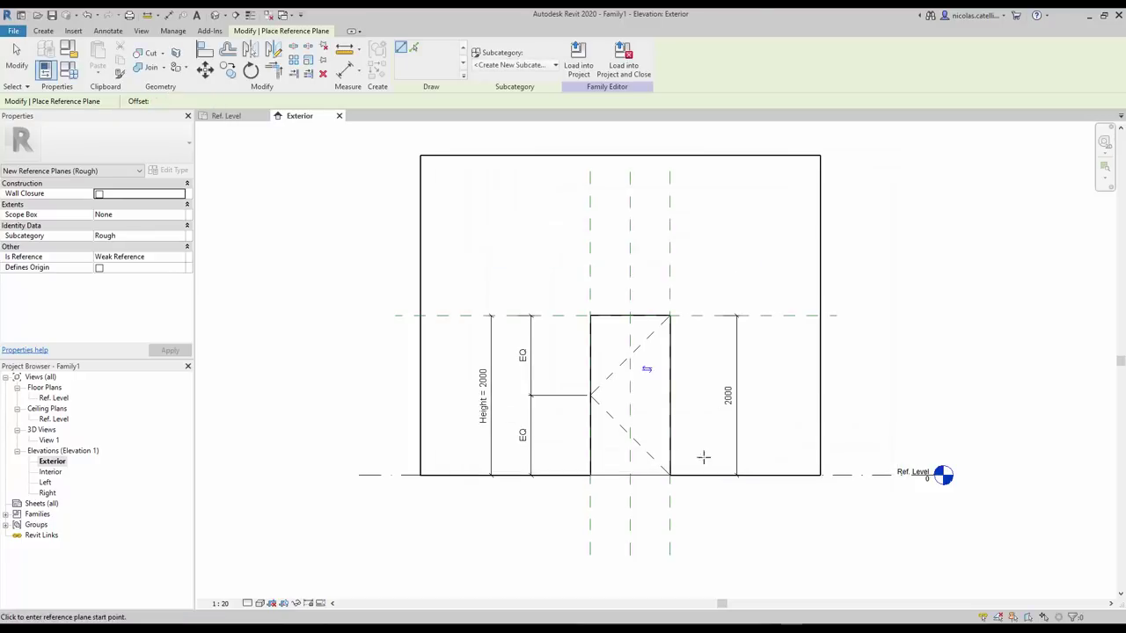
- Draw three Rough reference planes slightly outside the door opening, one along each side and one above the head
left_click(683, 300)
left_click(684, 502)
left_click(735, 305)
left_click(567, 305)
left_click(577, 506)
left_click(578, 296)
key("Escape")
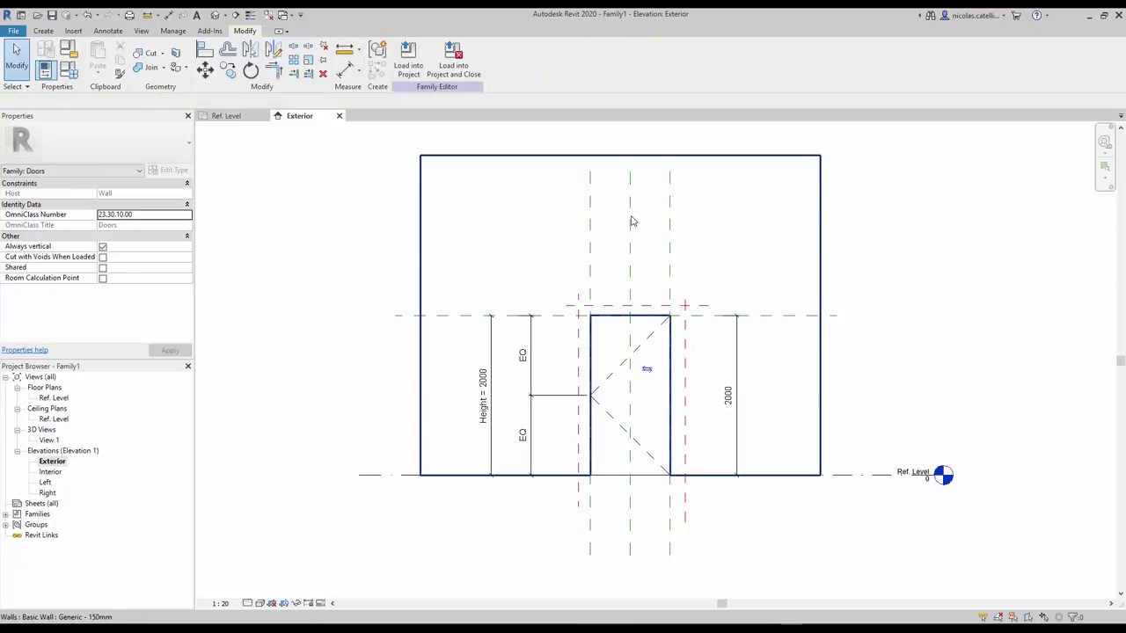
- Dimension the two side Rough reference planes from the door's center plane and make the two dimension segments equal
key("d")
key("i")
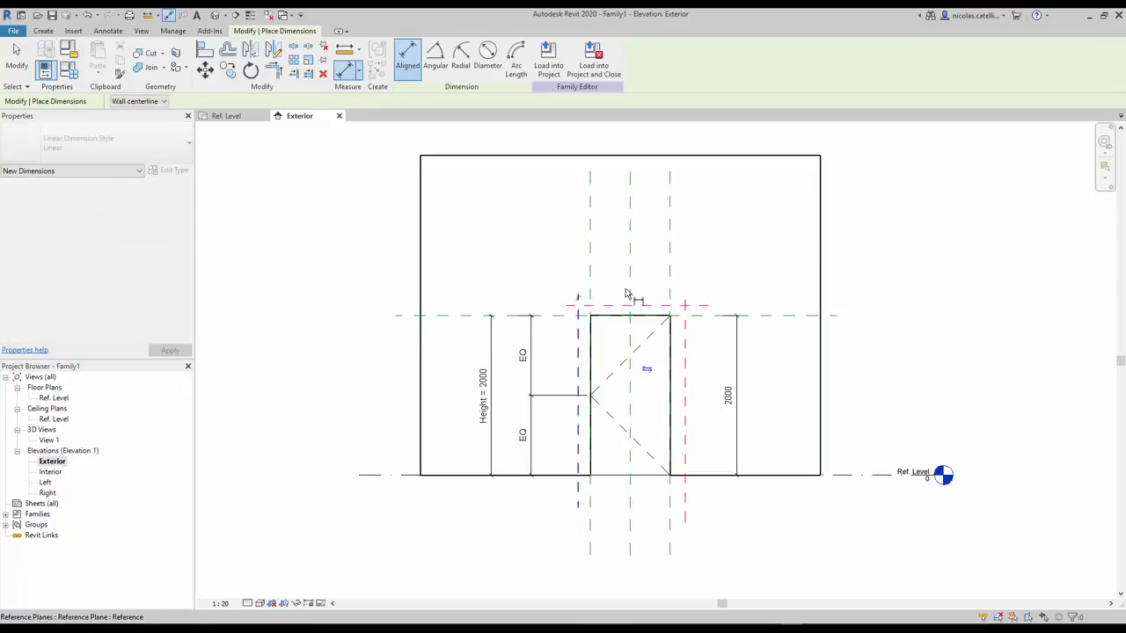
left_click(630, 294)
left_click(686, 301)
left_click(712, 290)
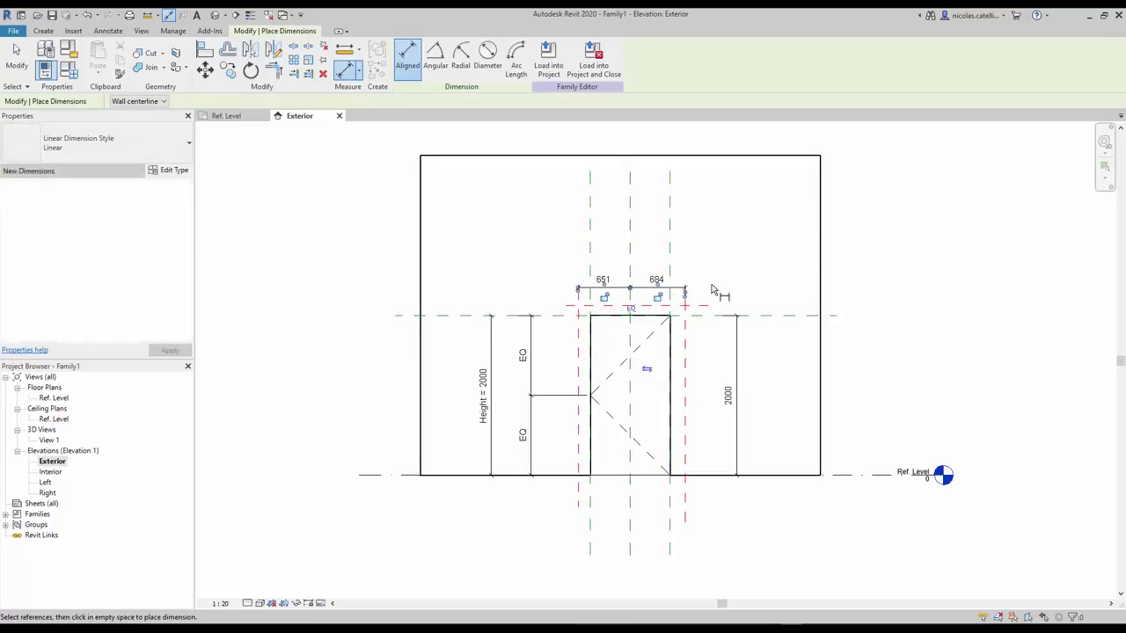
key("Escape")
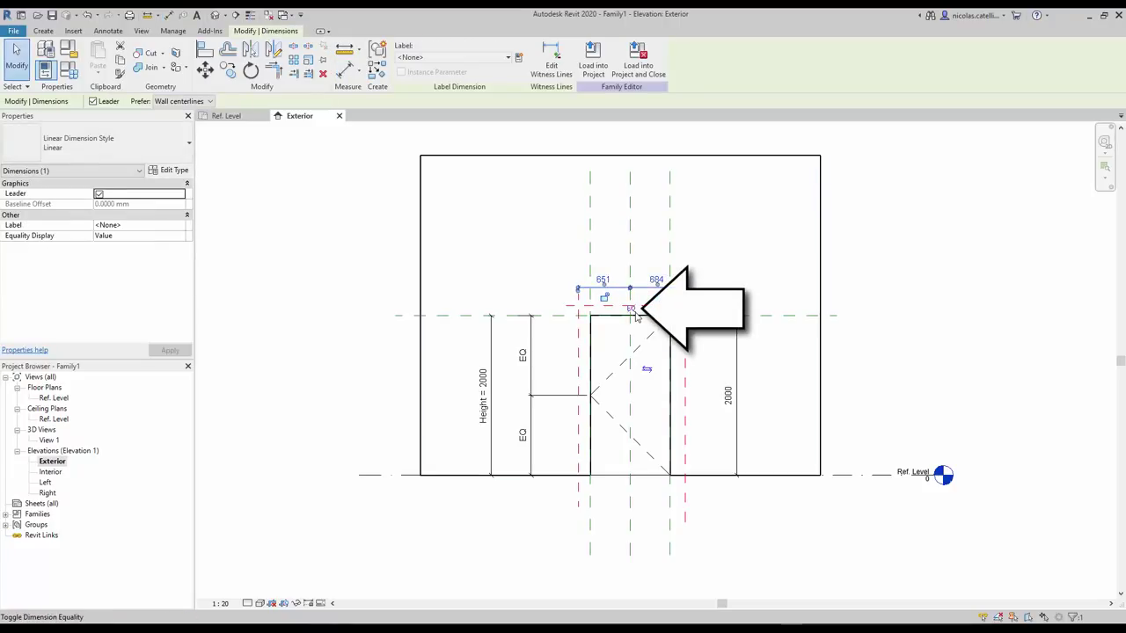
left_click(634, 312)
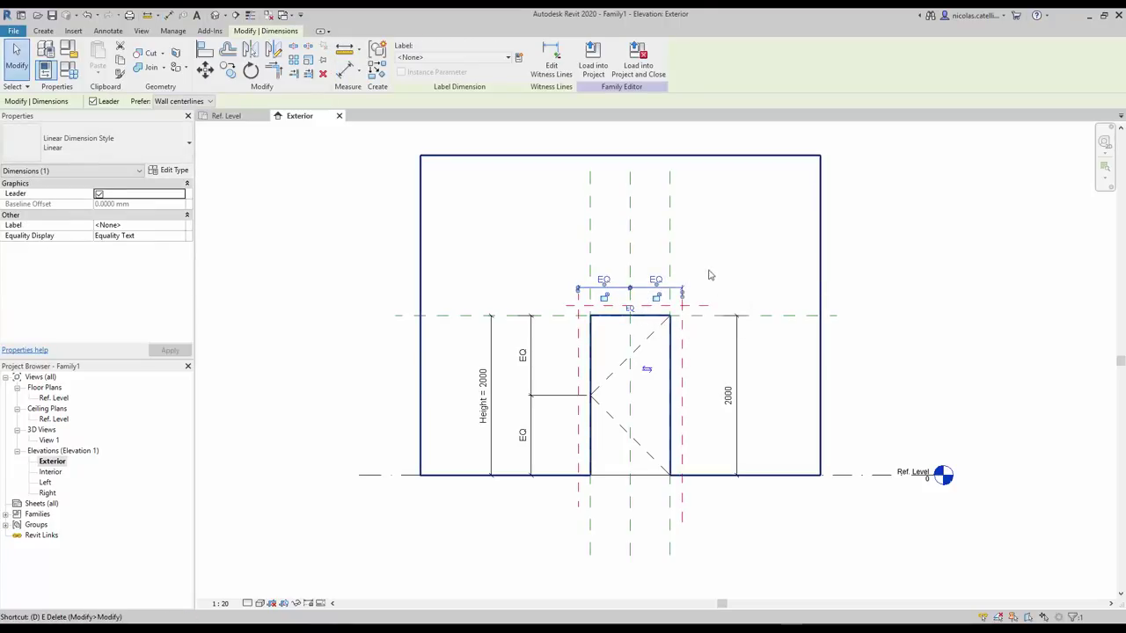
- Dimension the Rough head plane's height from Ref. Level and the overall width between the two side Rough planes
key("d")
key("i")
left_click(688, 484)
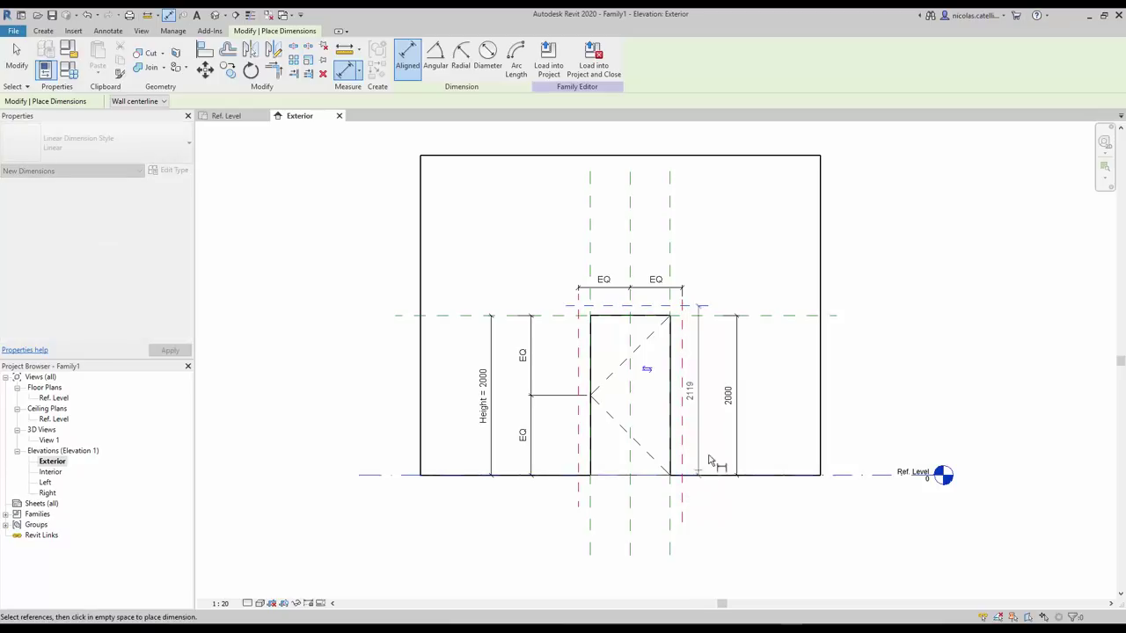
left_click(709, 459)
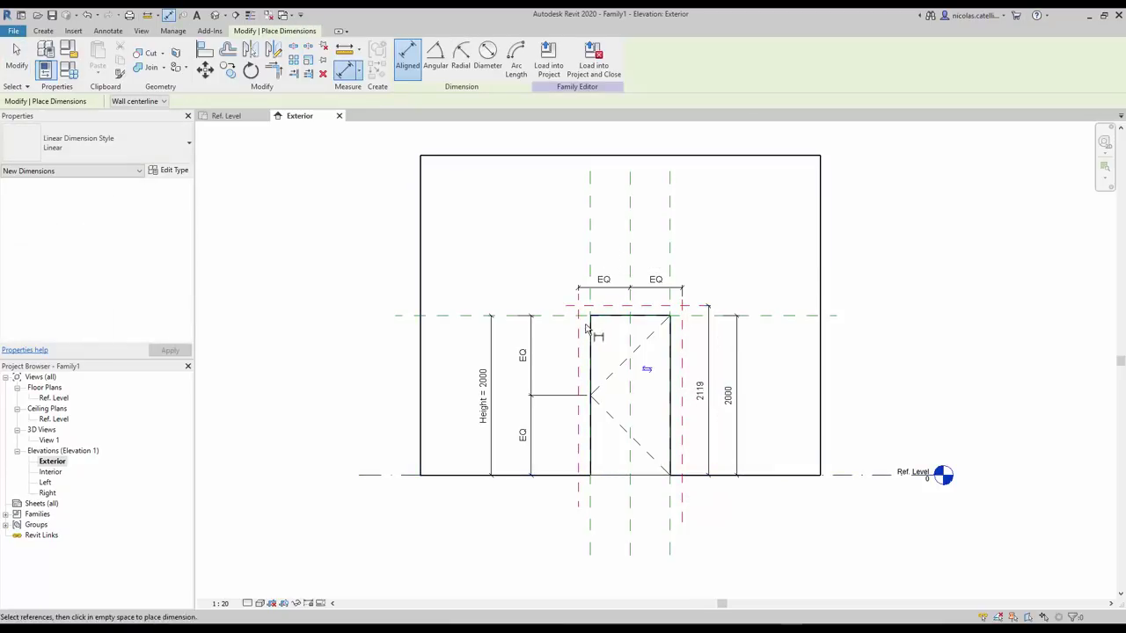
key("Escape")
key("Escape")
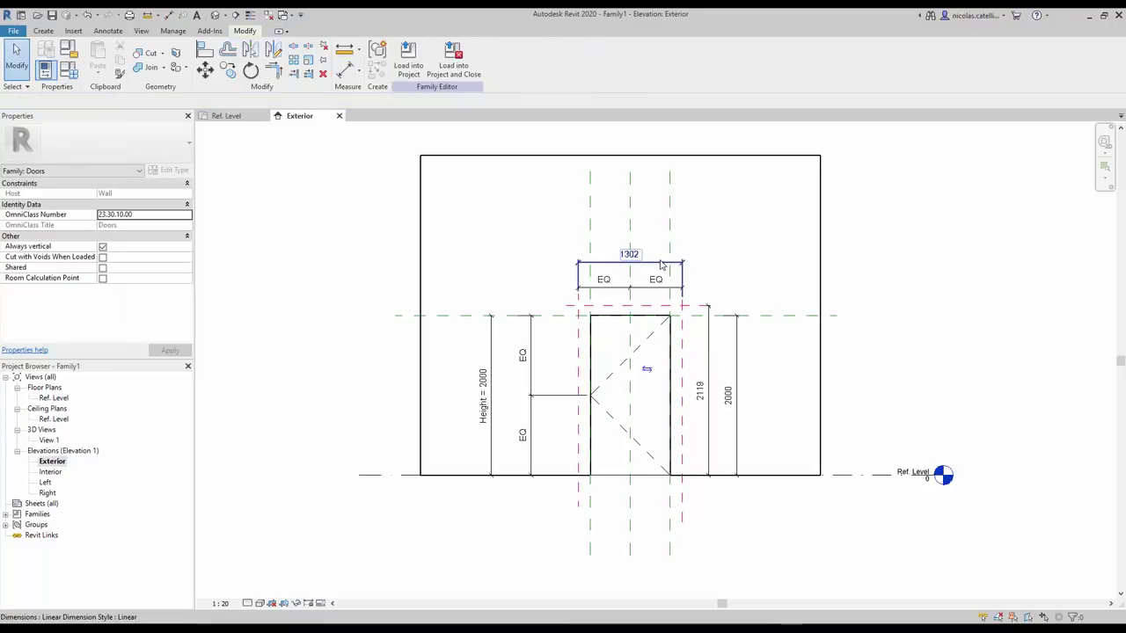
- Label the overall rough opening width dimension Rough Width and its height dimension Rough Height
left_click(661, 264)
left_click(453, 58)
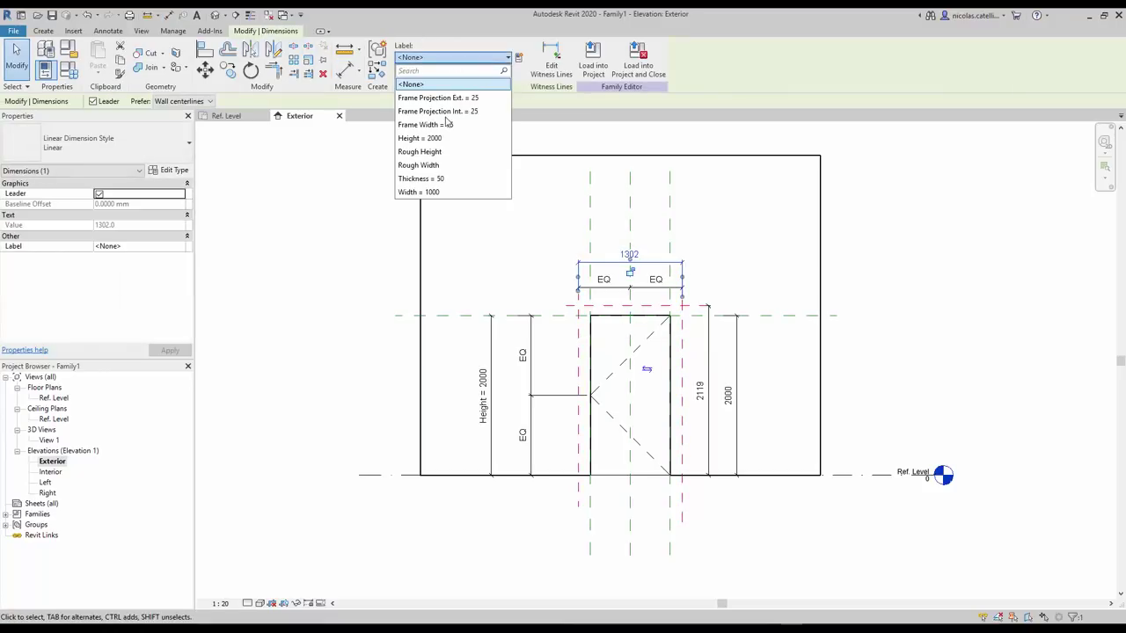
left_click(459, 166)
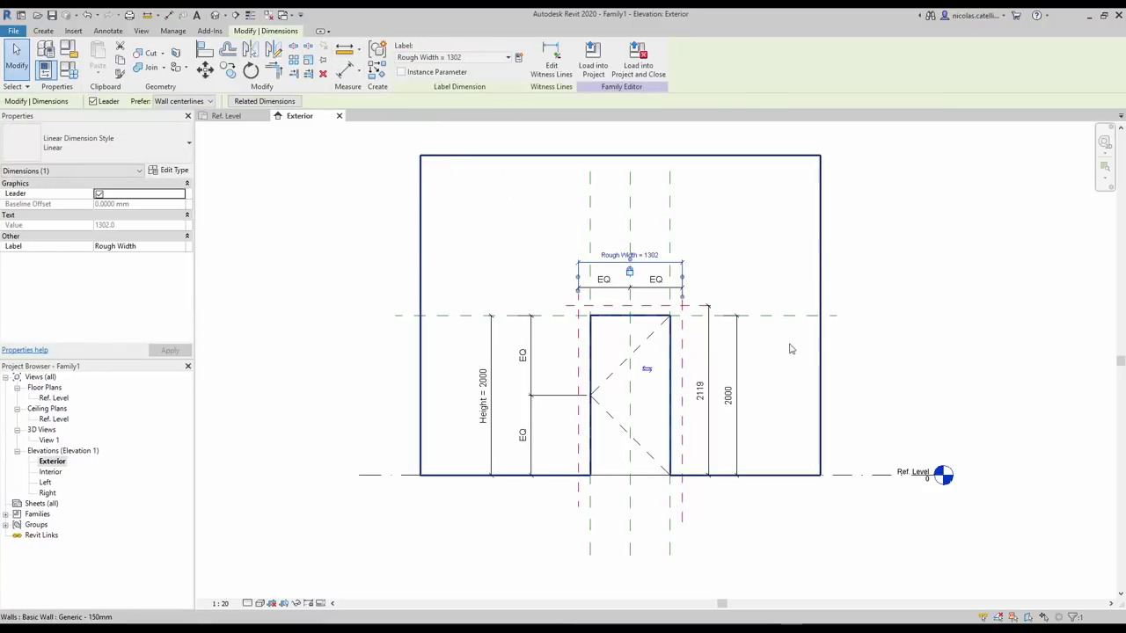
left_click(711, 366)
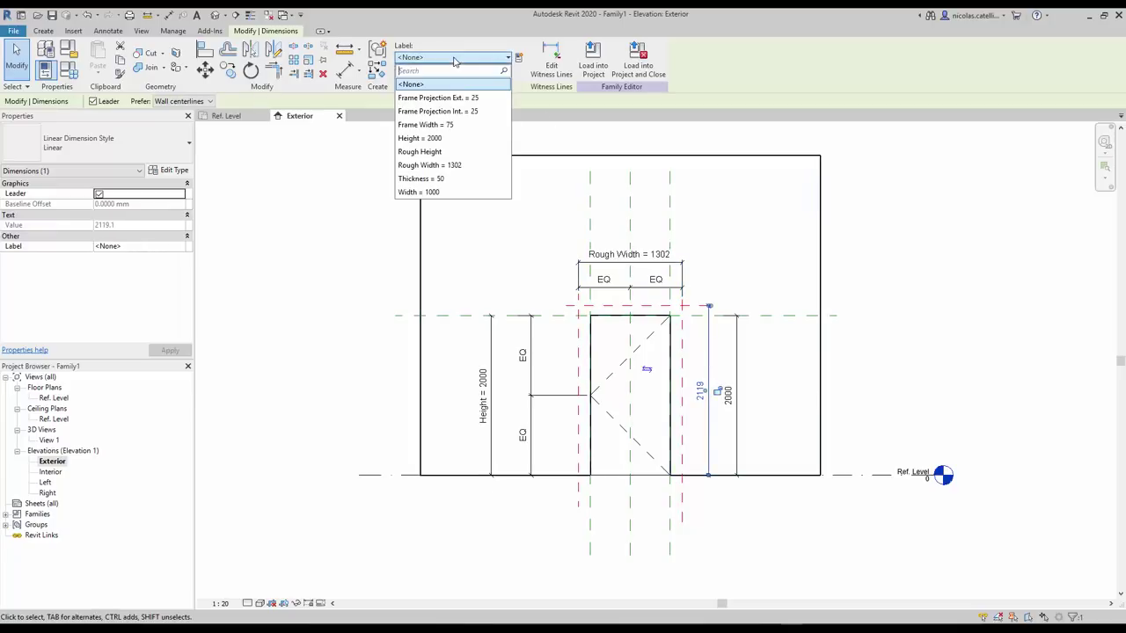
left_click(452, 151)
- Edit the opening cut's sketch and align its left edge to the left Rough plane, removing the conflicting constraints
left_click(605, 361)
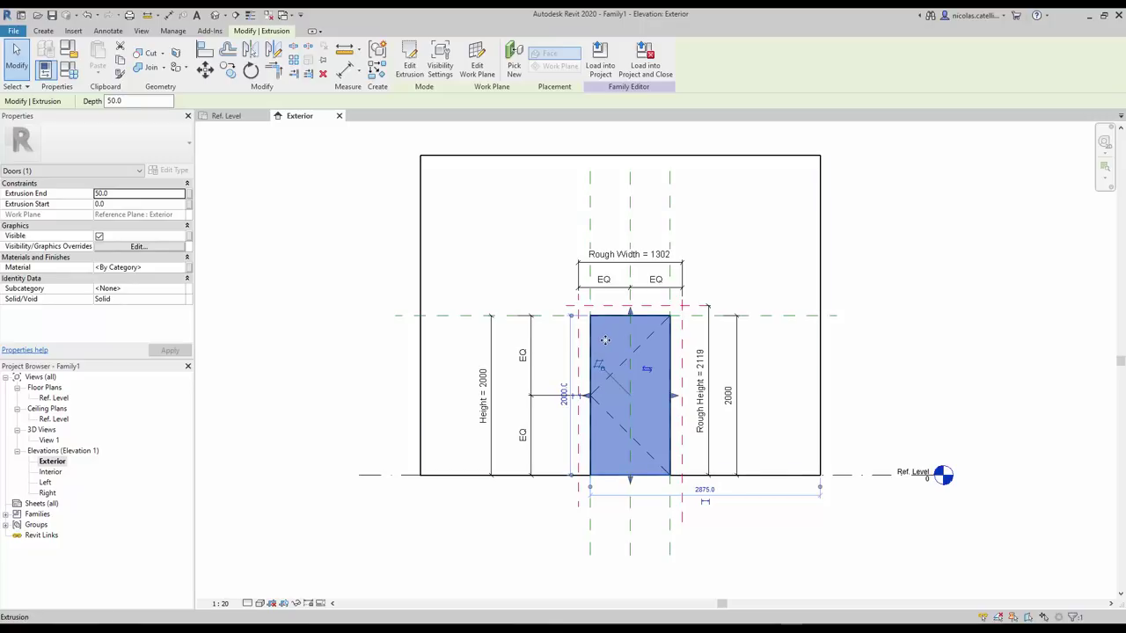
left_click(599, 314)
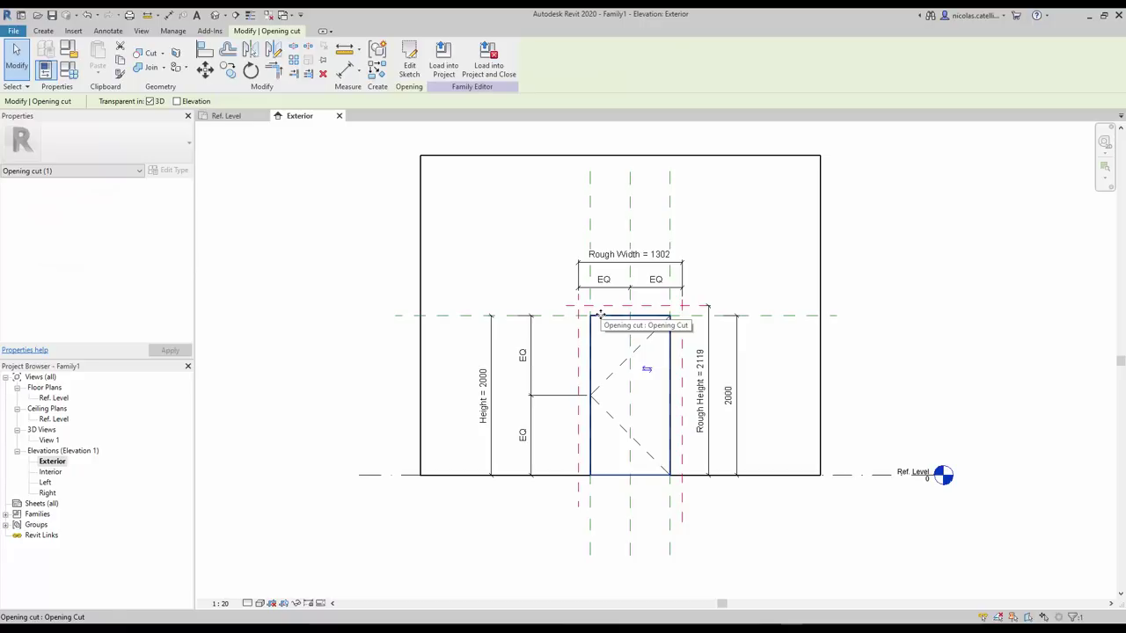
left_click(410, 71)
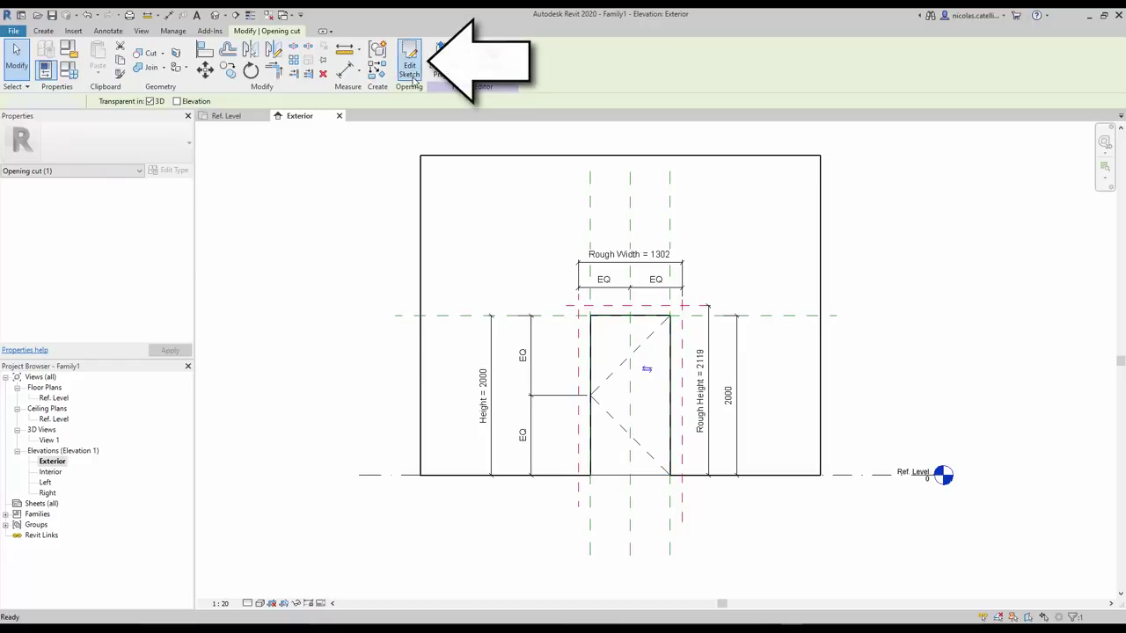
left_click(592, 334)
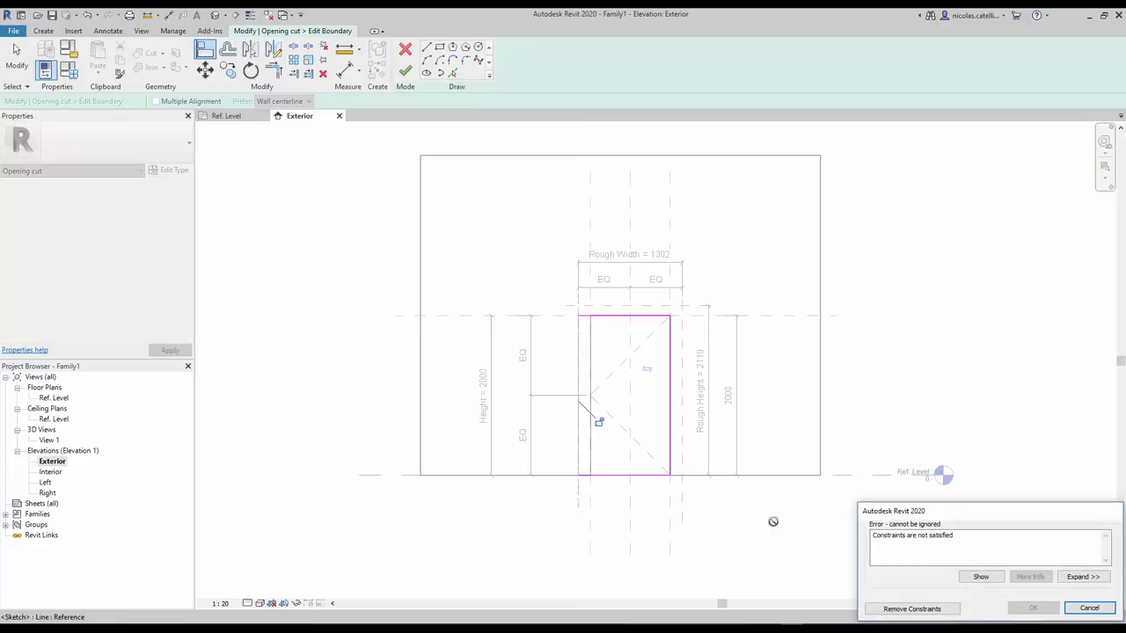
left_click(911, 607)
- Align the opening sketch's head and right edge to their Rough planes, removing conflicting constraints, and finish the sketch
left_click(694, 307)
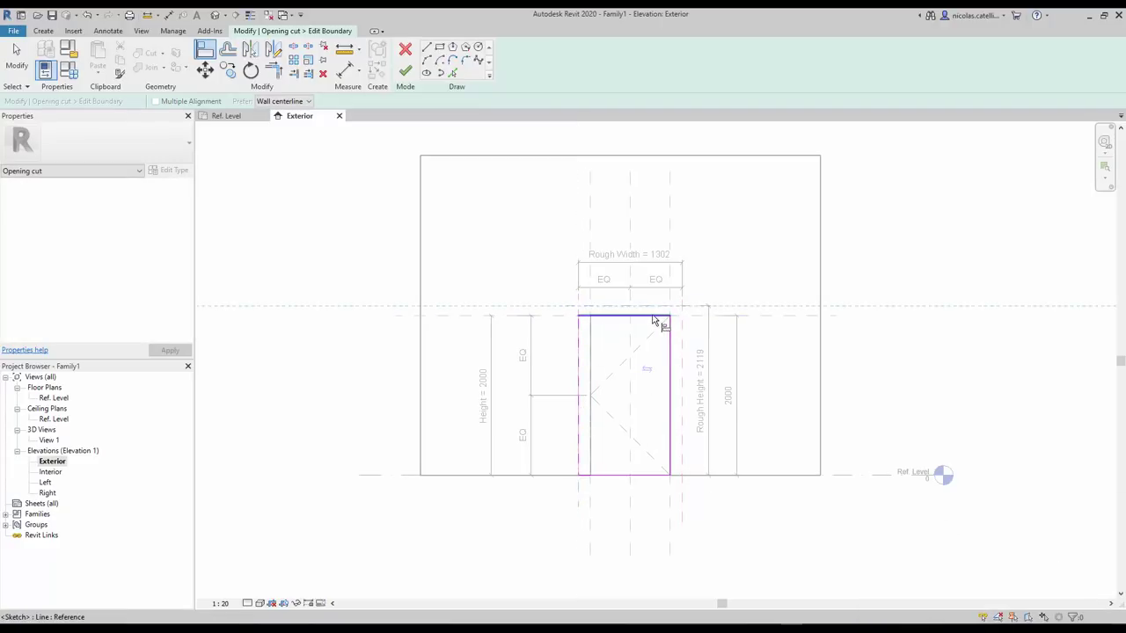
left_click(652, 318)
key("Return")
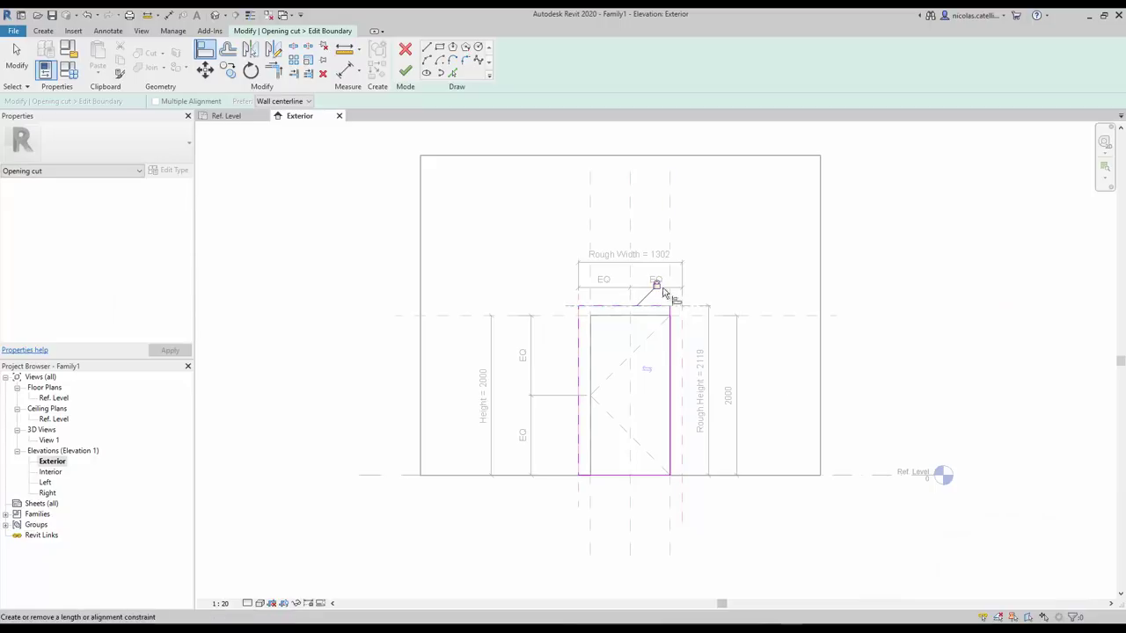
left_click(681, 328)
left_click(670, 352)
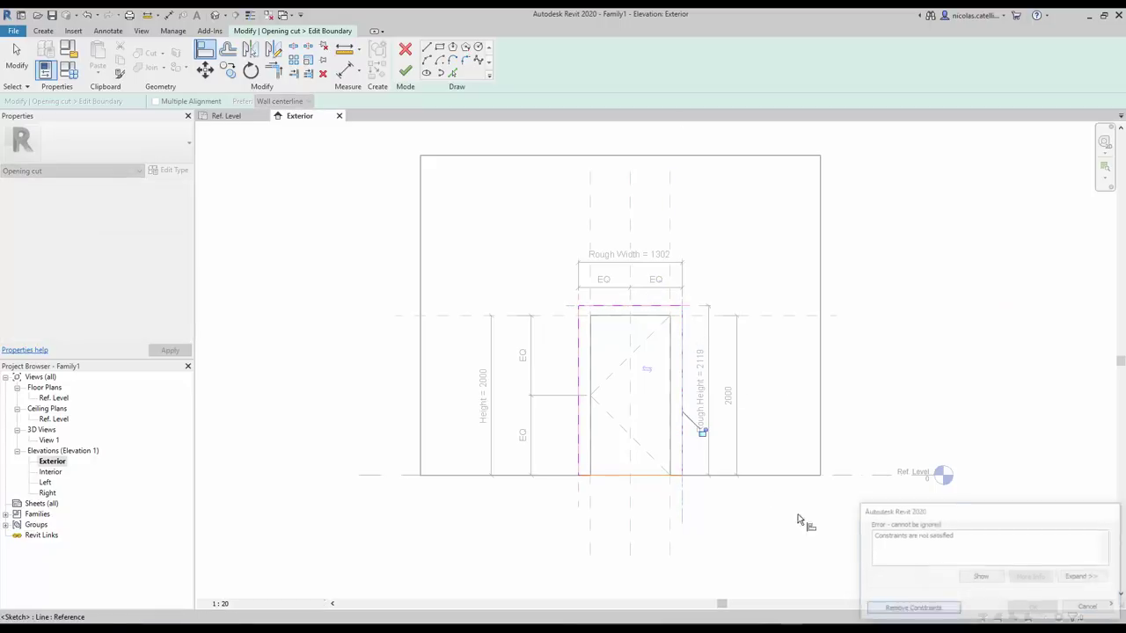
key("Escape")
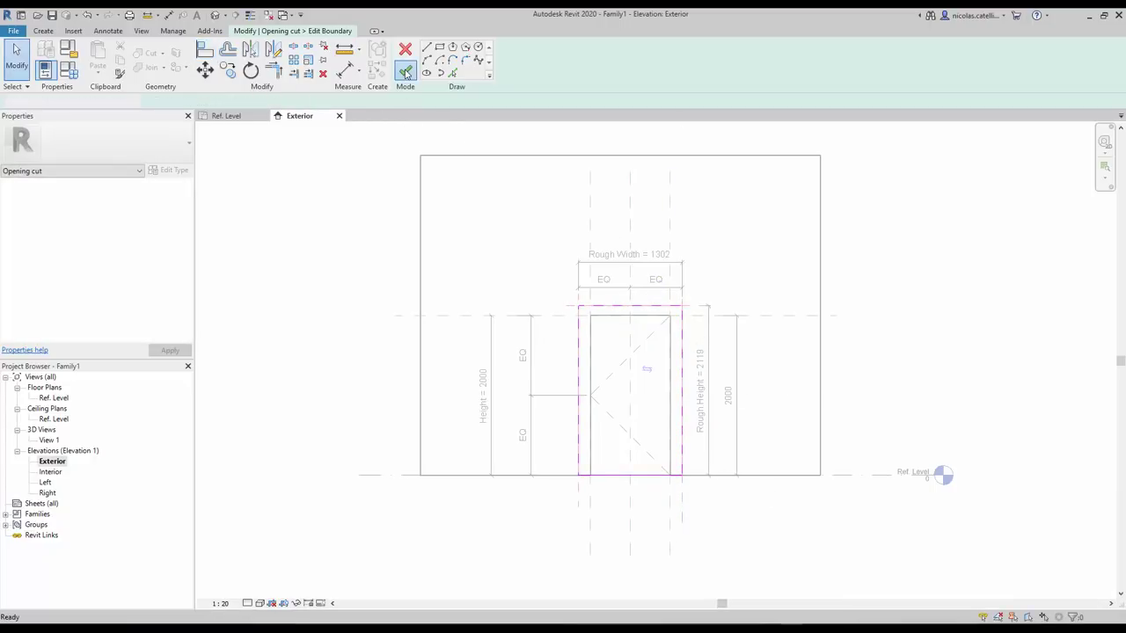
left_click(405, 72)
left_click(690, 137)
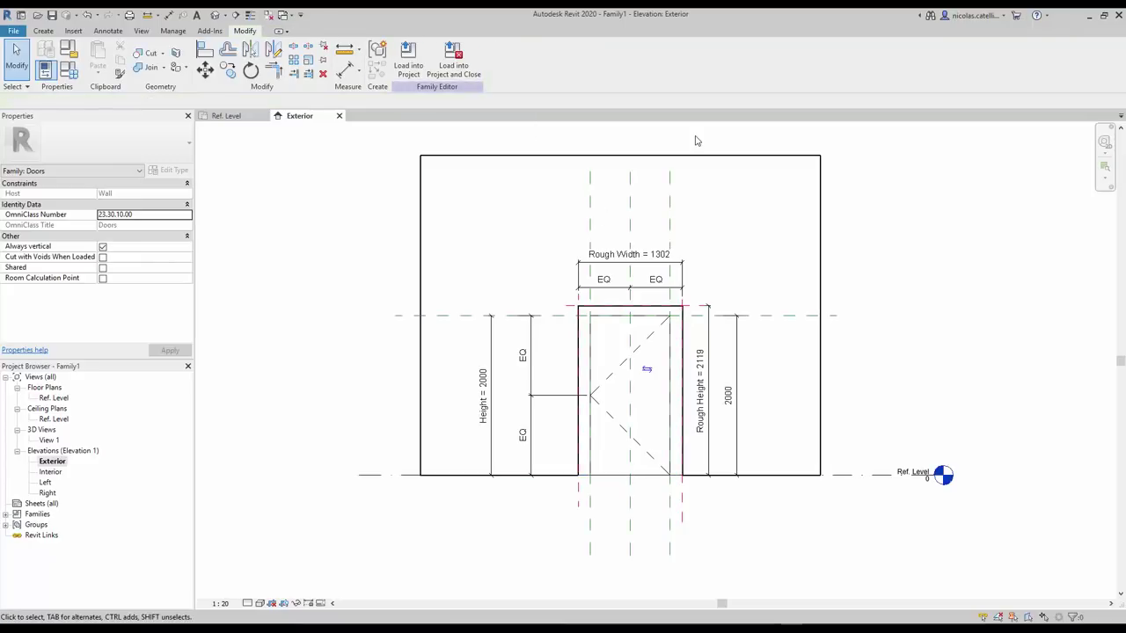
- Add a length type parameter named Frame Thickness under Dimensions and set it to 50
left_click(68, 78)
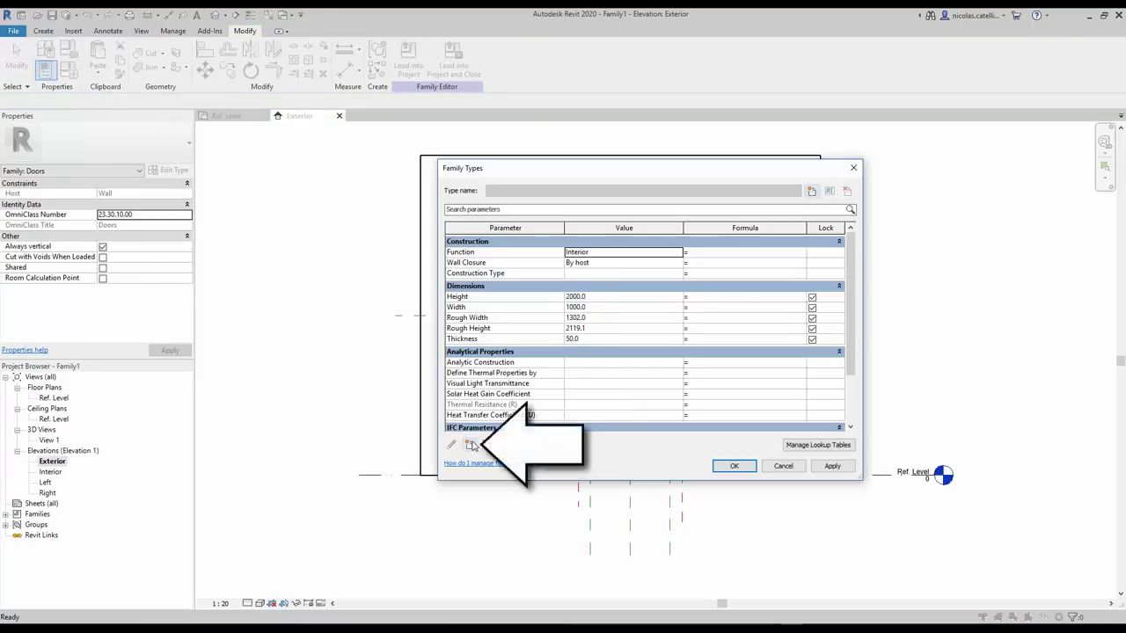
left_click(471, 445)
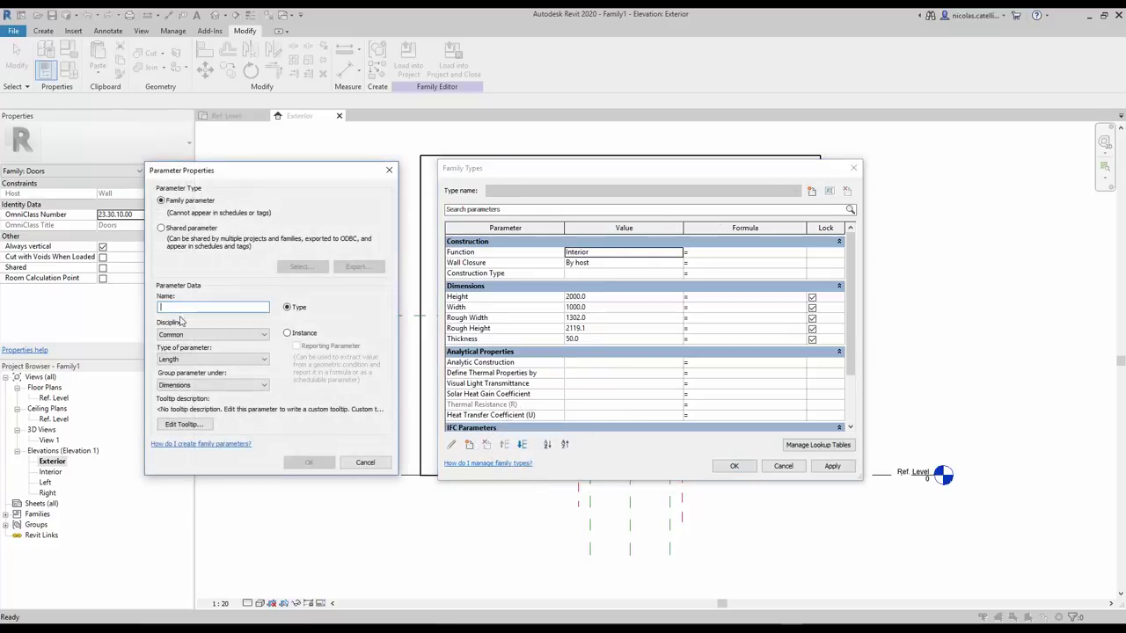
type("Frame Th")
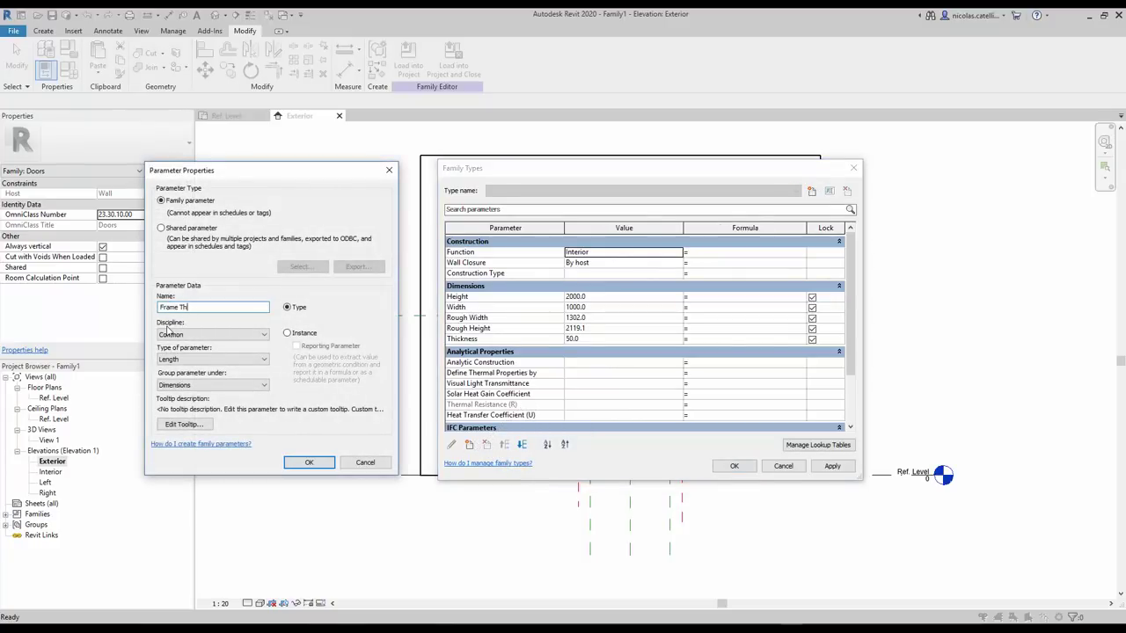
type("ickness")
key("Return")
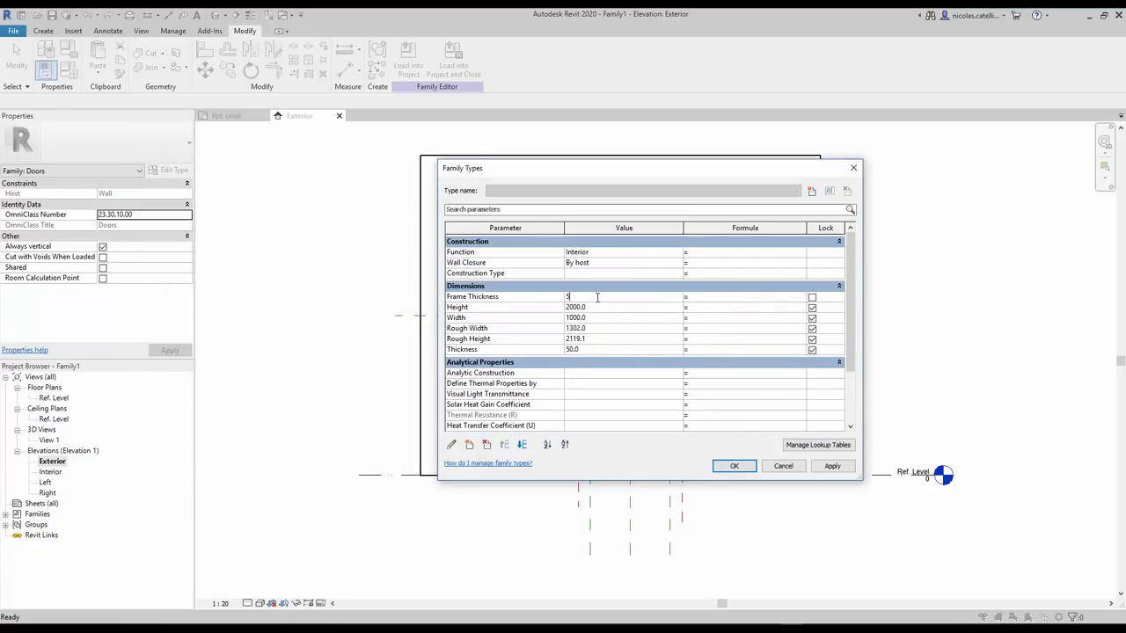
- Set the Rough Width formula to Width + (Frame Thickness * 2) - 38 mm and Rough Height to Height + (Frame Thickness) - 19 mm
left_click(701, 331)
type("Width+(Frame Thickness*2)-38")
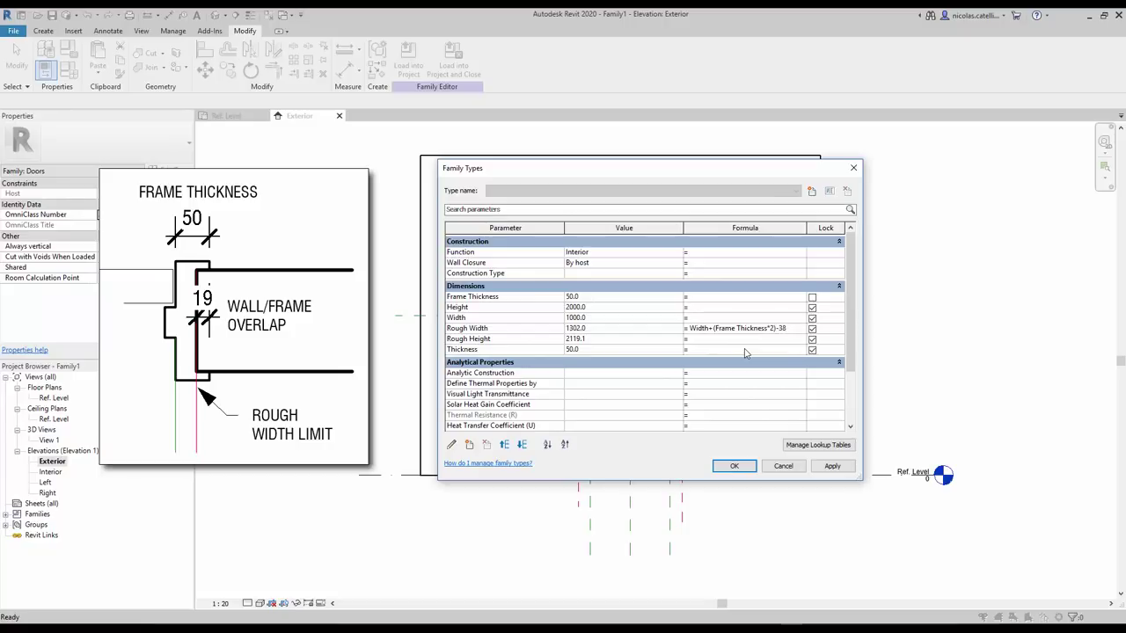
left_click(726, 339)
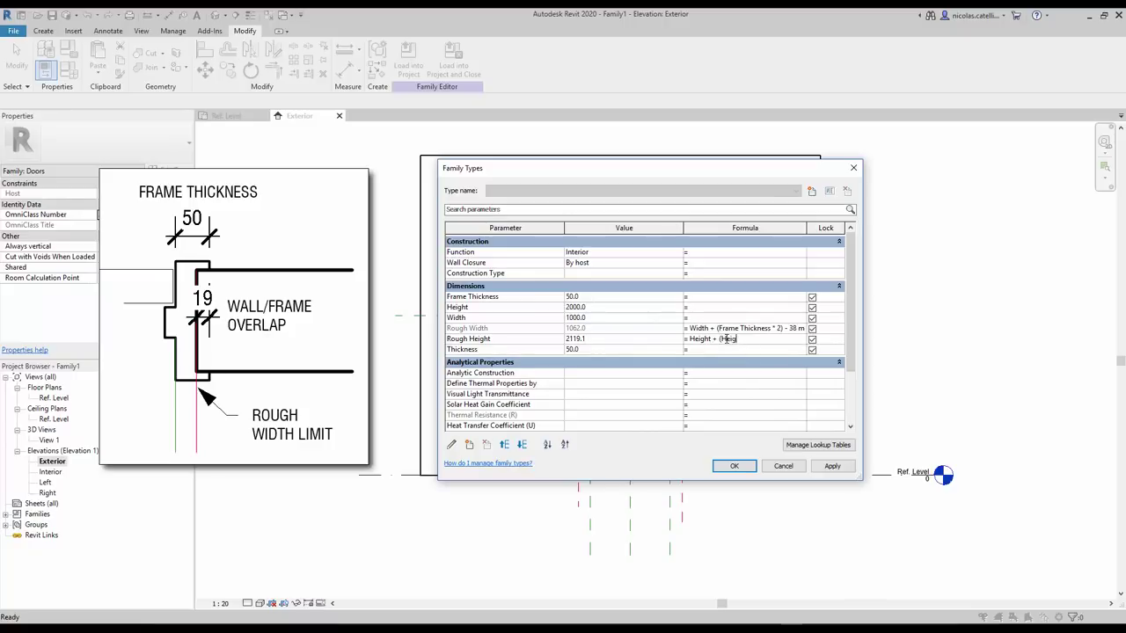
type("Height + (Frame Thickness)-19mm")
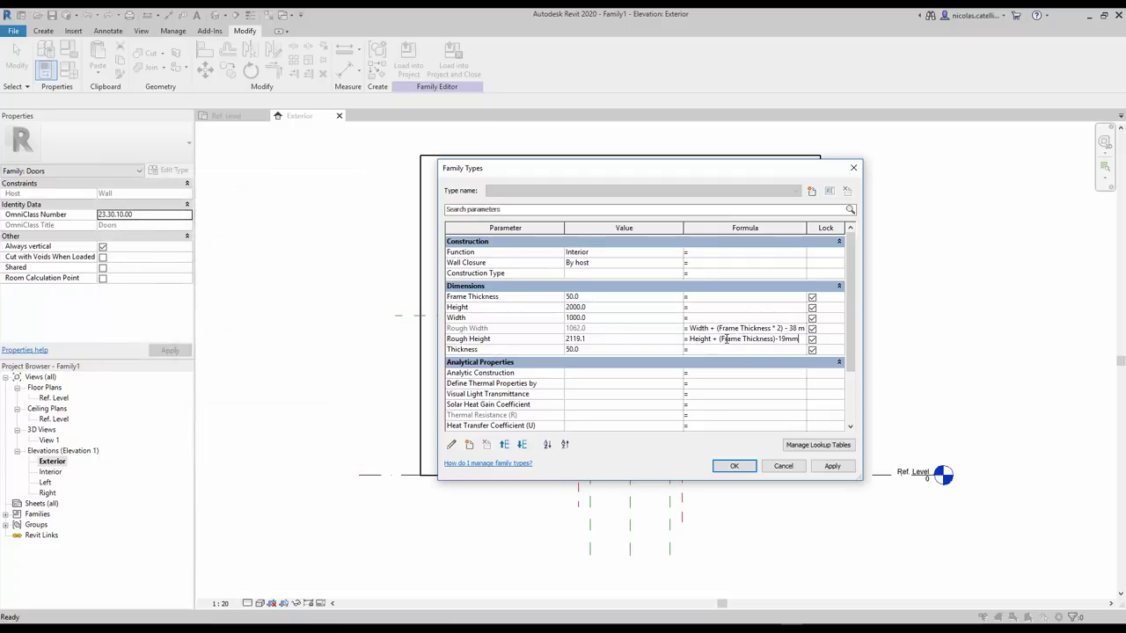
left_click(705, 353)
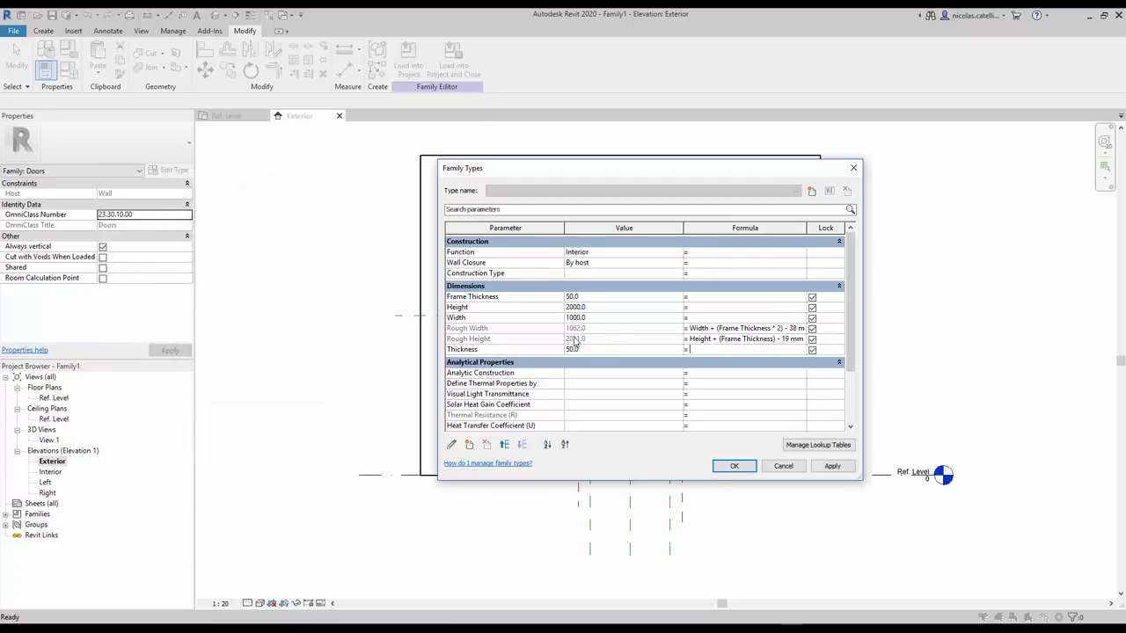
left_click(733, 465)
- In the Ref. Level plan, draw a vertical reference plane about 70 mm outside the door opening's right side
left_click(227, 116)
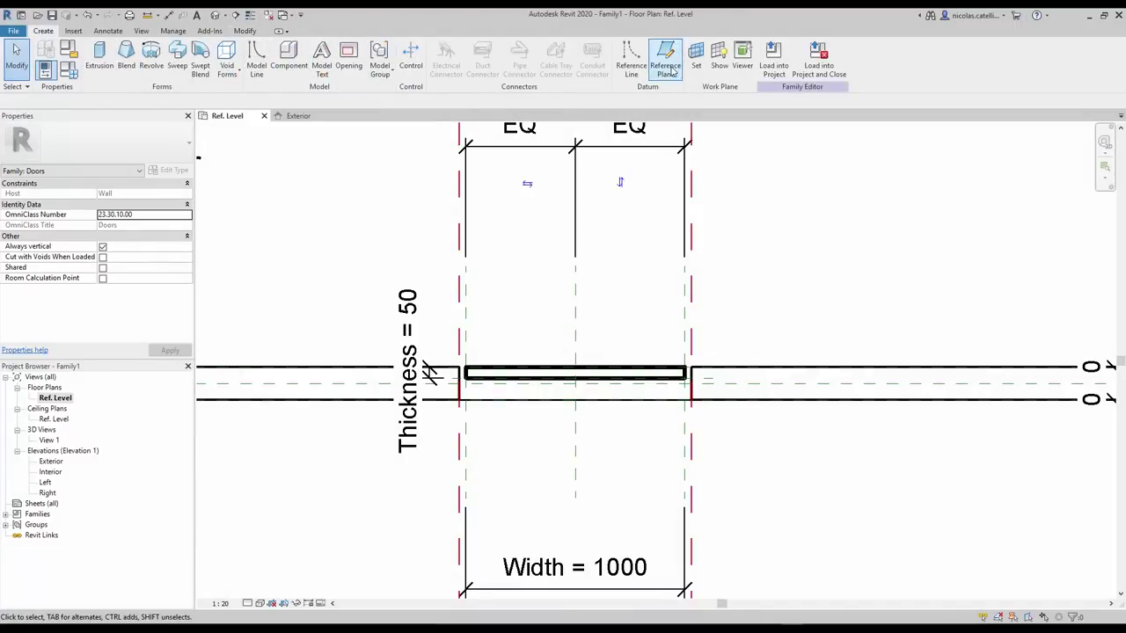
scroll(747, 371, "up", 3)
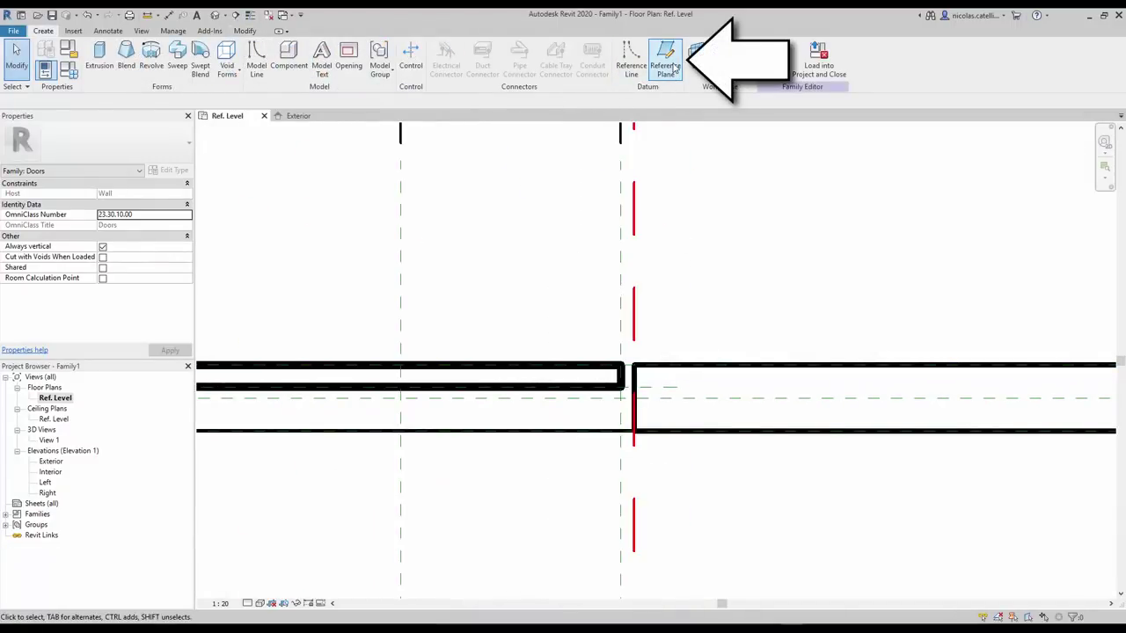
left_click(673, 68)
left_click(652, 303)
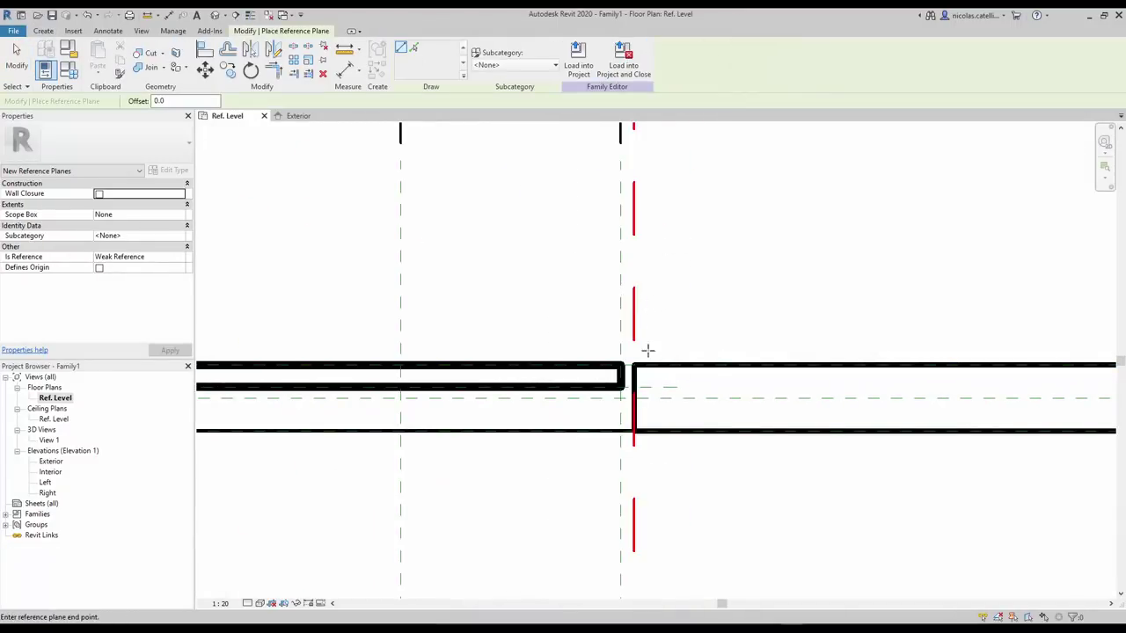
left_click(650, 504)
key("Escape")
- Dimension from the opening's right reference plane to the new outer plane and label the dimension Frame Thickness
key("d")
key("i")
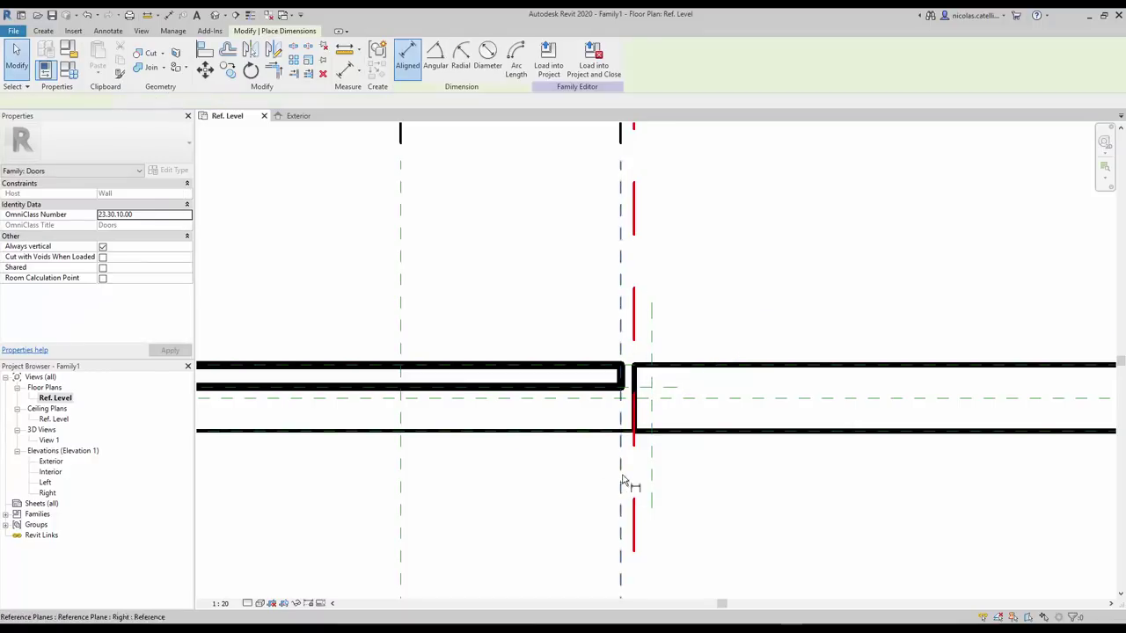
left_click(621, 477)
left_click(658, 297)
left_click(462, 58)
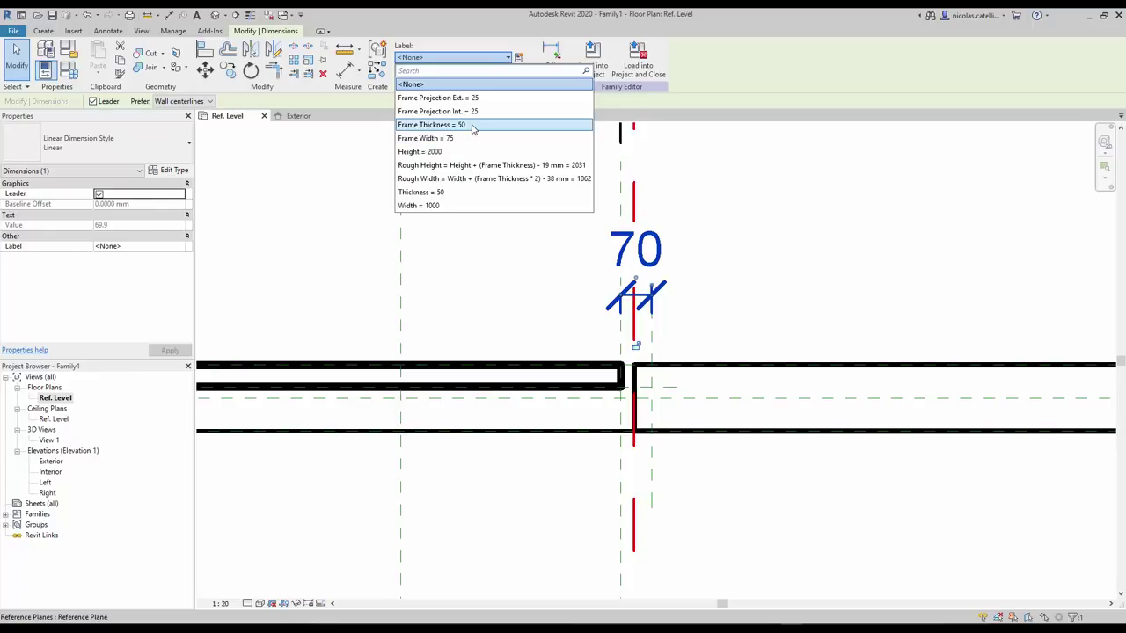
left_click(472, 129)
left_click(842, 239)
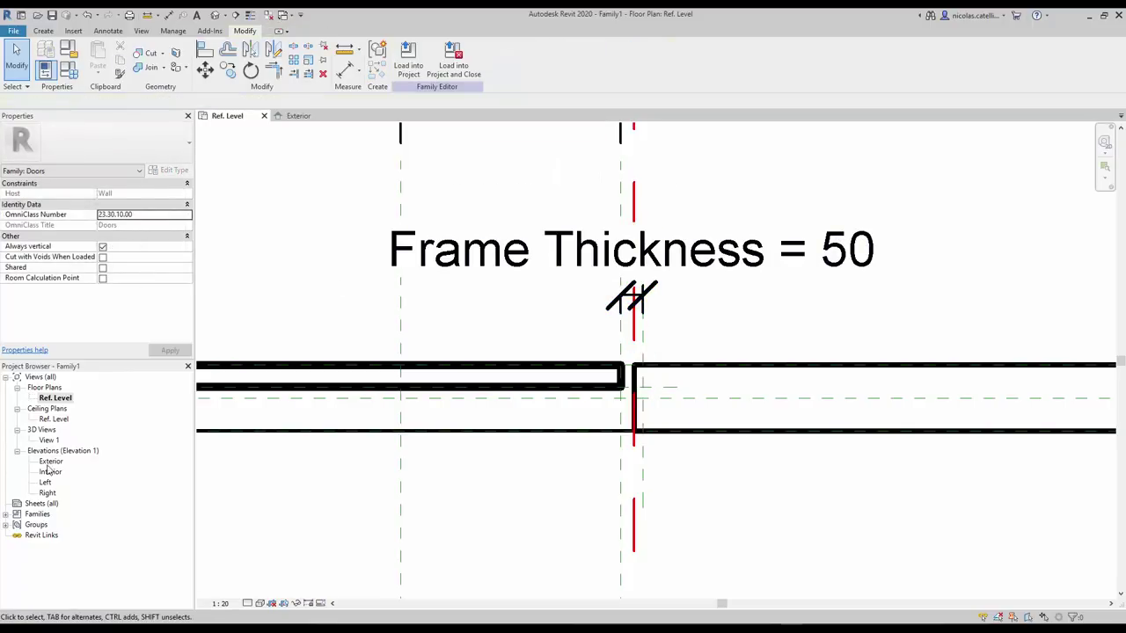
- In the Exterior elevation, start a sweep and pick the left, top and right edges of the wall opening as its path
double_click(50, 462)
left_click(43, 31)
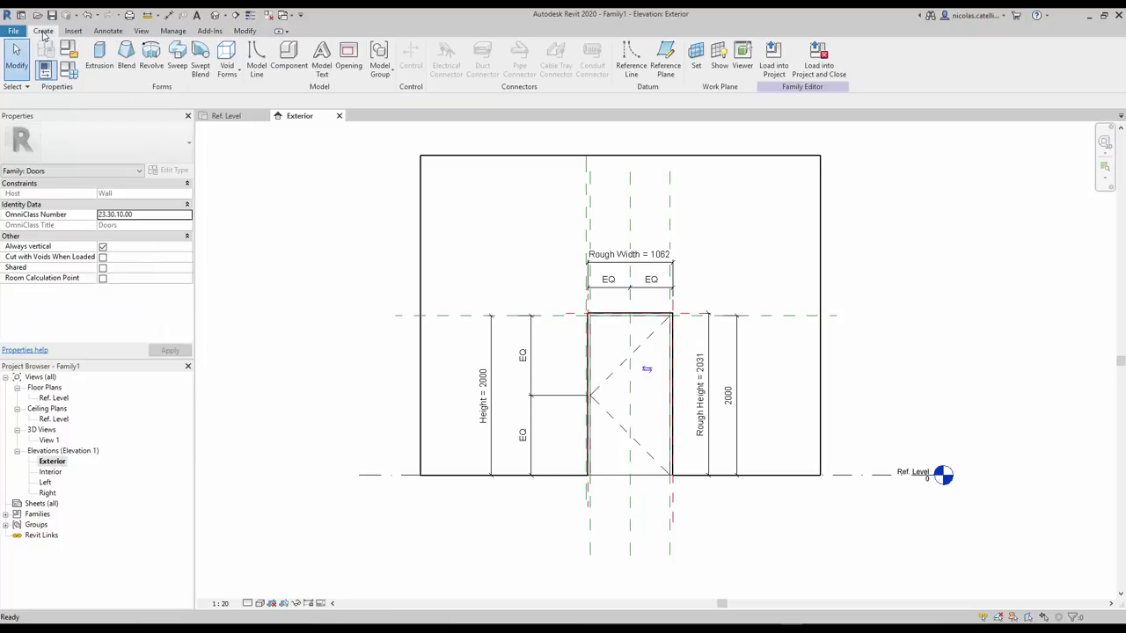
left_click(179, 67)
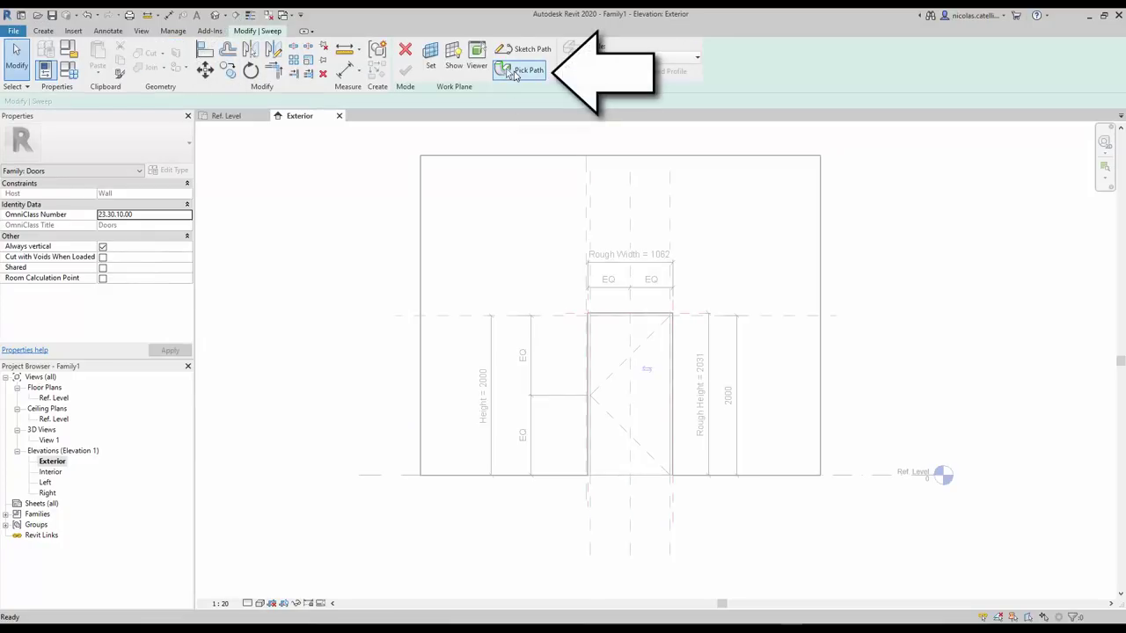
left_click(517, 73)
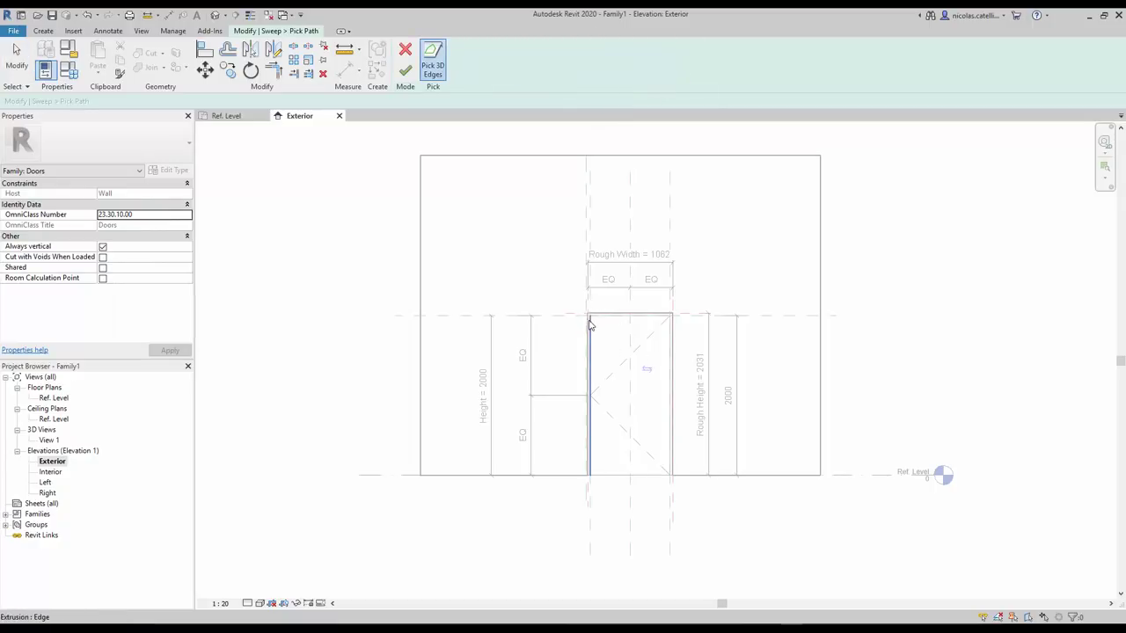
left_click(587, 323)
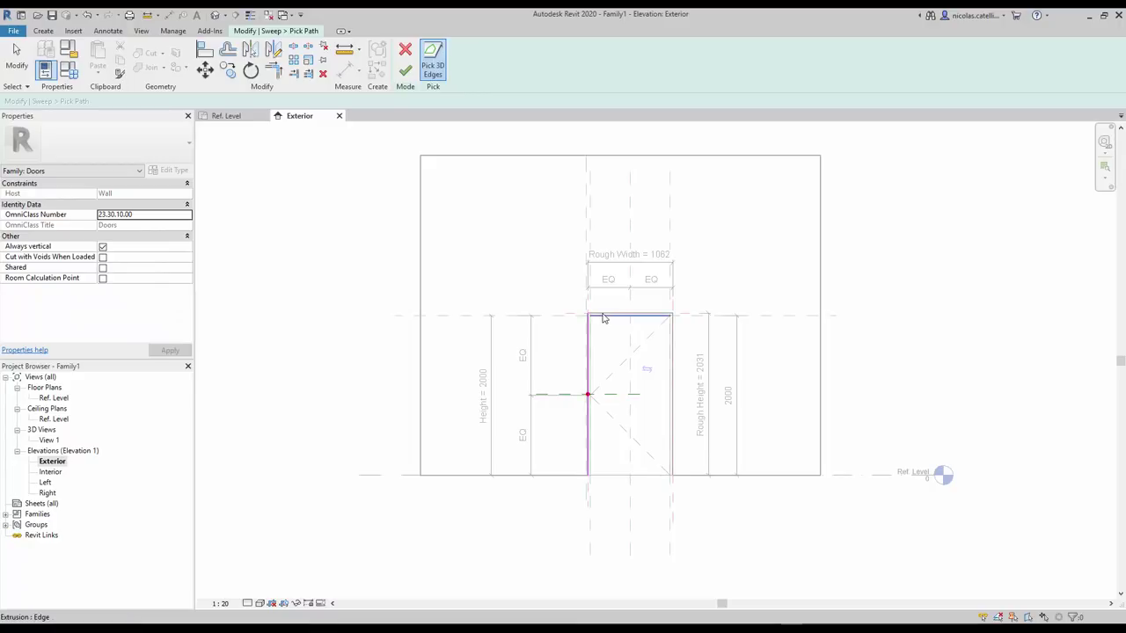
left_click(620, 315)
left_click(674, 343)
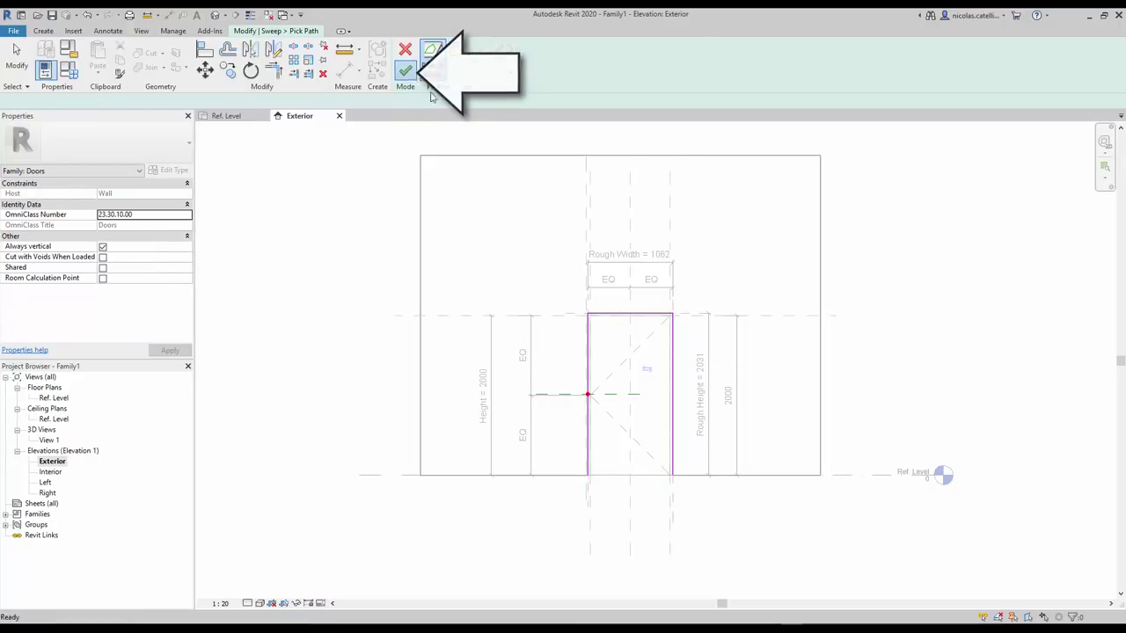
left_click(404, 70)
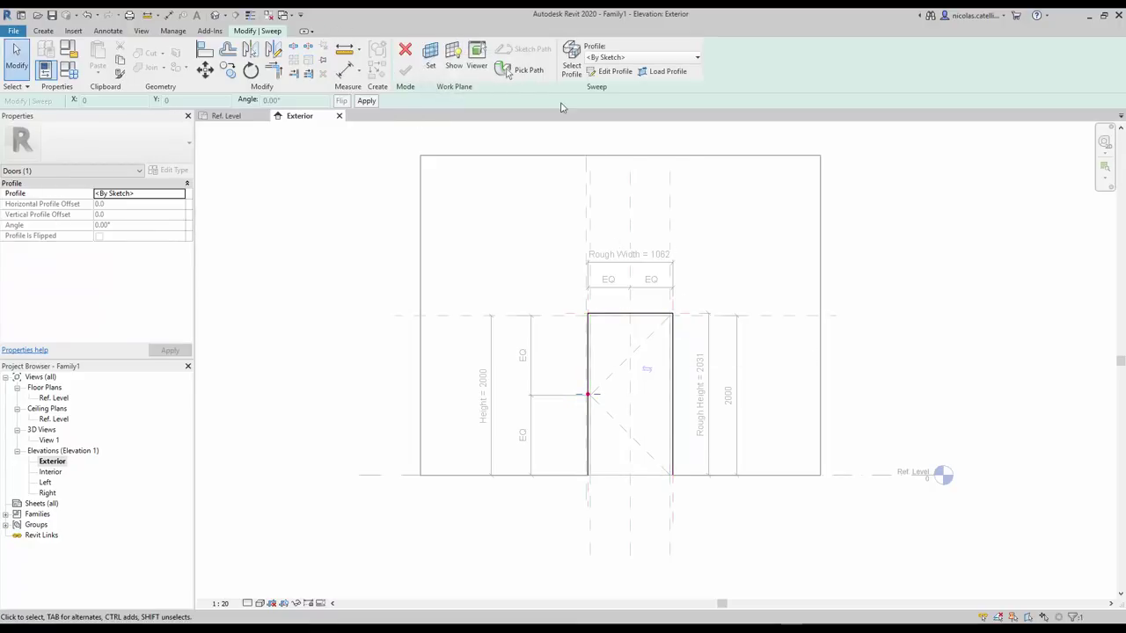
- In the Ref. Level plan, sketch the closed 50 mm wide frame profile wrapping both wall faces, with a stop behind the door panel
left_click(604, 71)
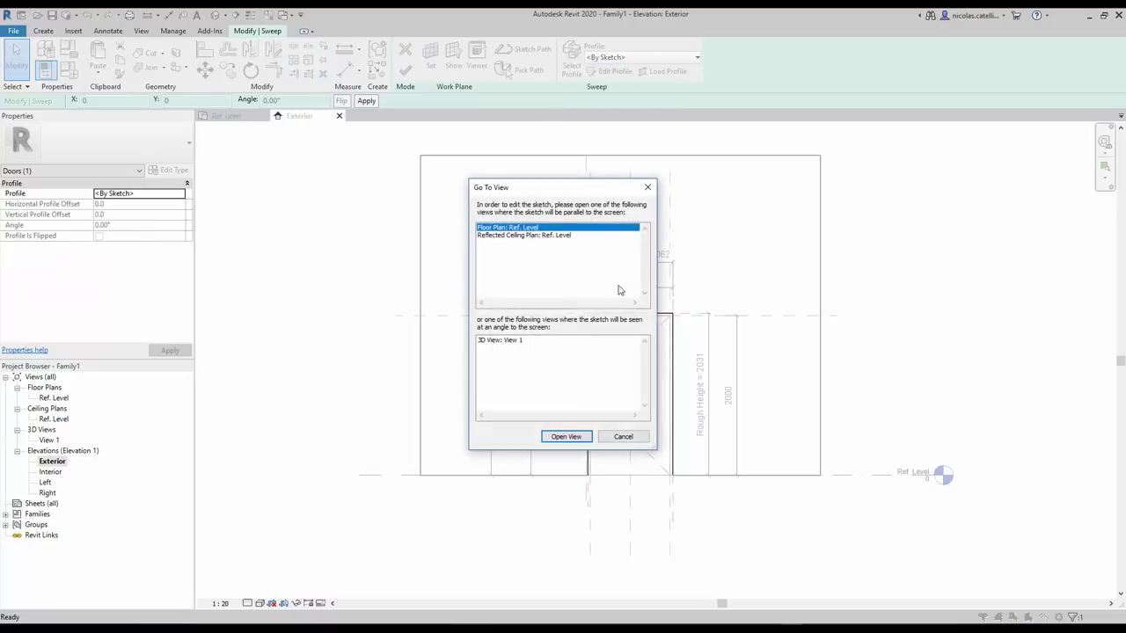
left_click(543, 437)
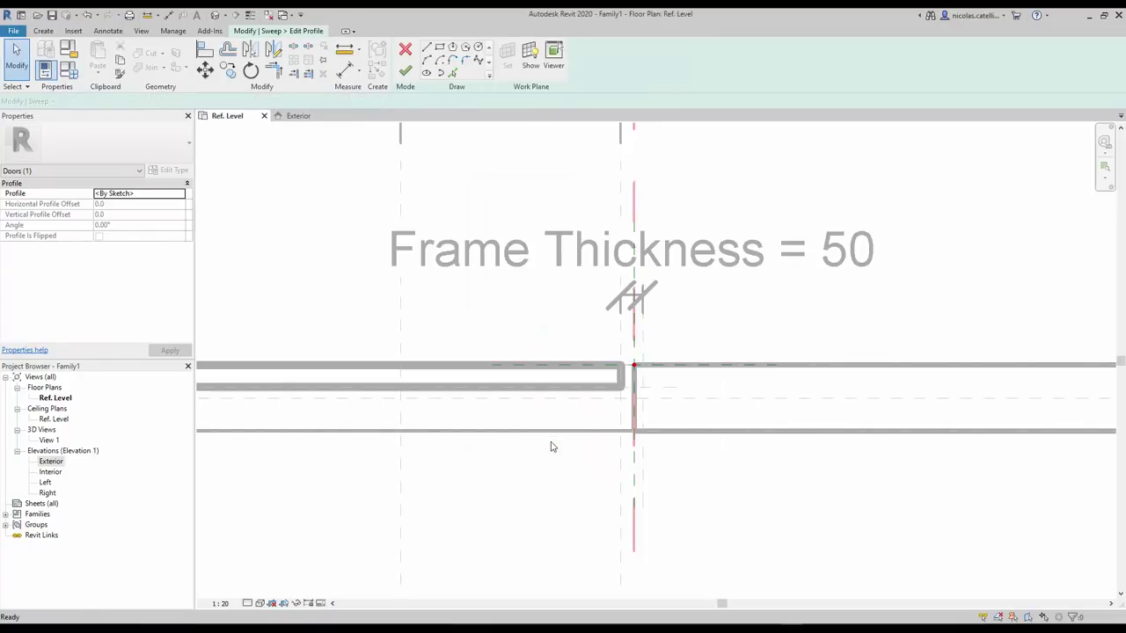
left_click(642, 370)
left_click(644, 352)
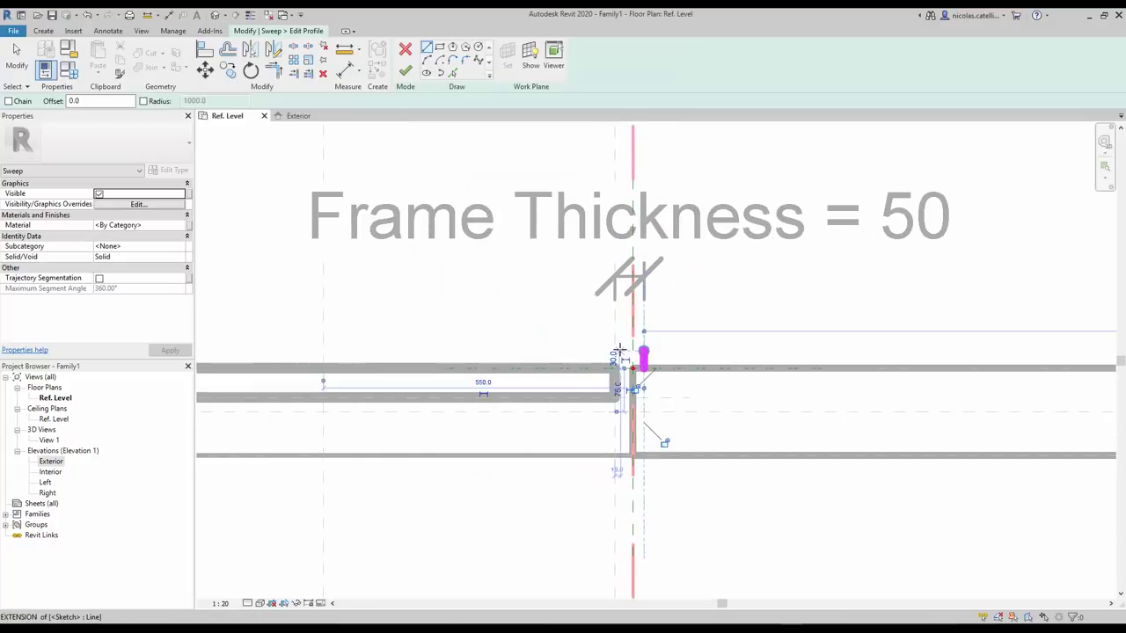
left_click(613, 352)
left_click(613, 398)
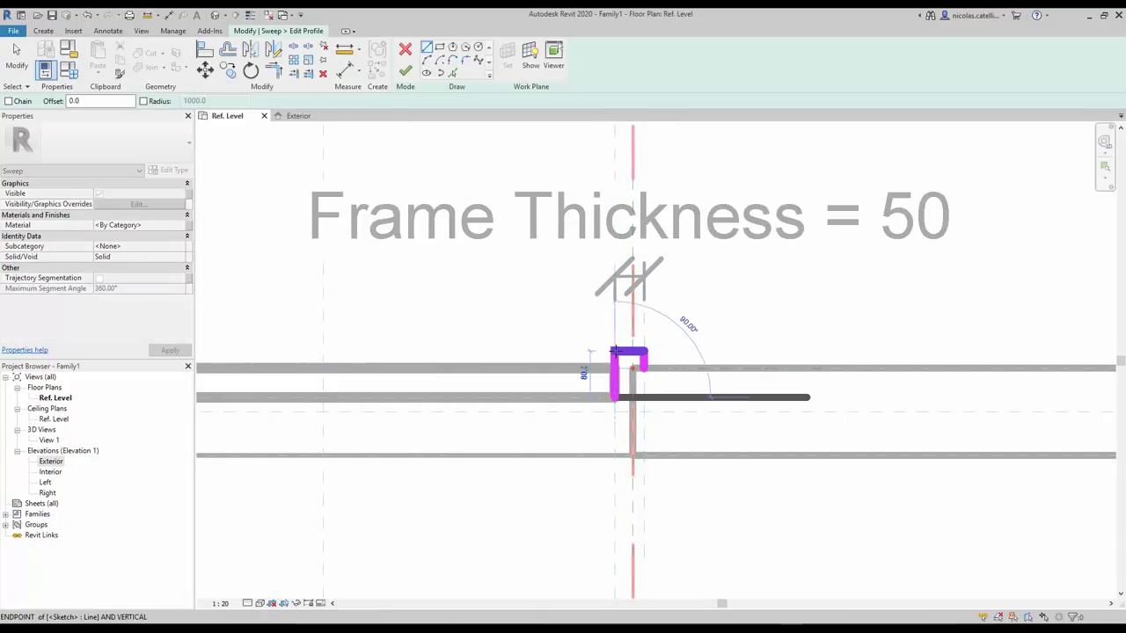
left_click(599, 398)
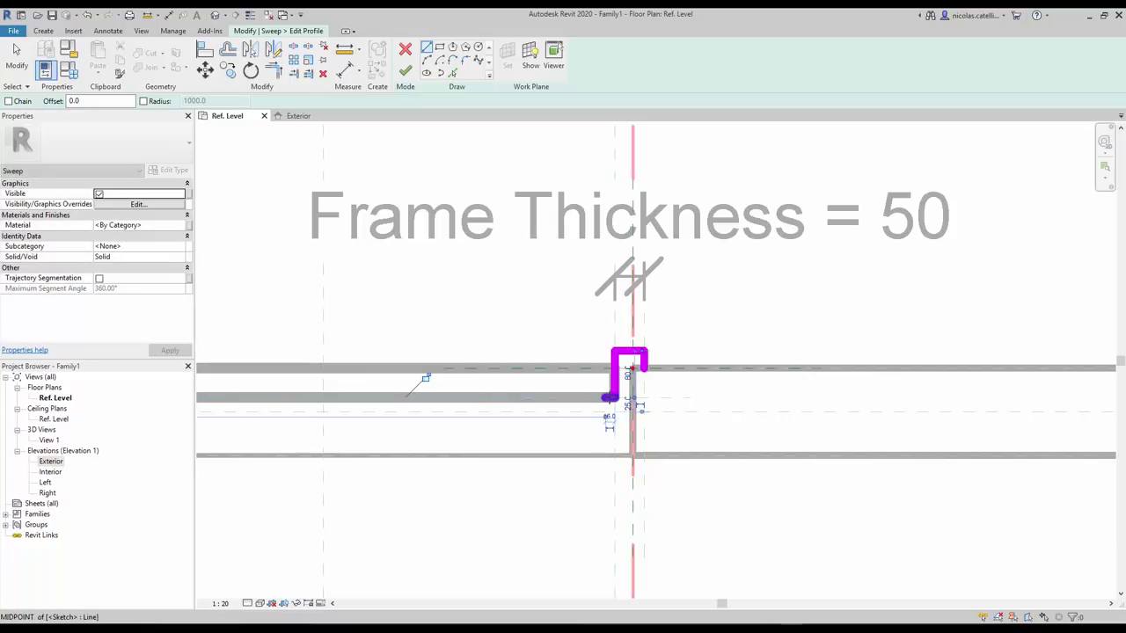
left_click(605, 413)
left_click(613, 414)
left_click(613, 466)
left_click(646, 467)
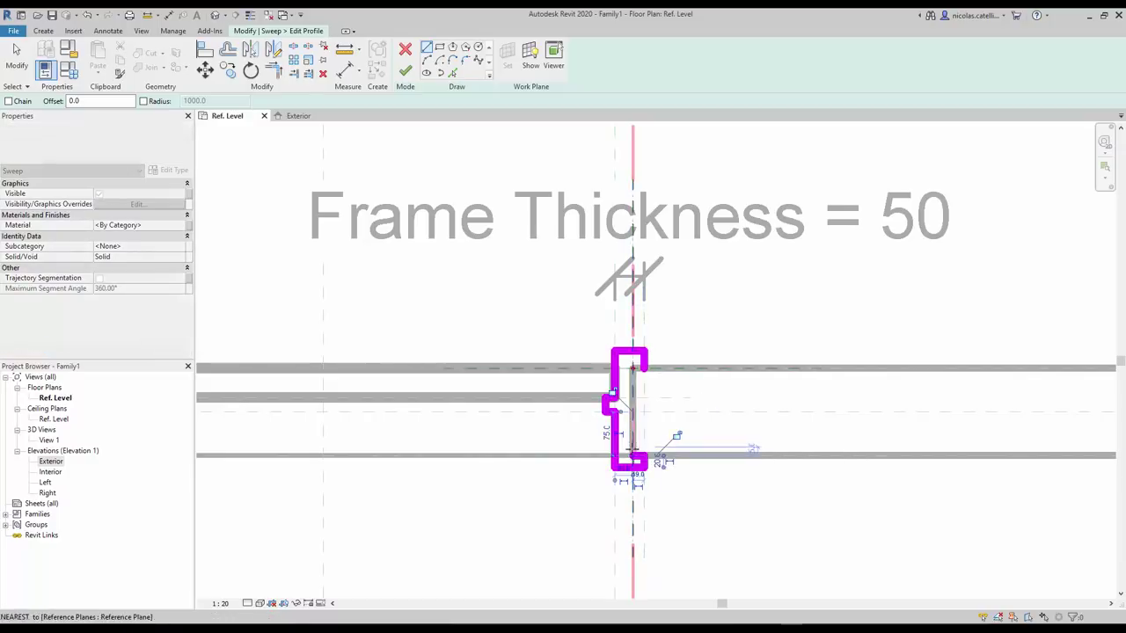
left_click(644, 353)
key("Escape")
key("Escape")
- Dimension the frame profile's upper edge from the wall face and set the distance to 13 mm
left_click(630, 353)
key("d")
key("i")
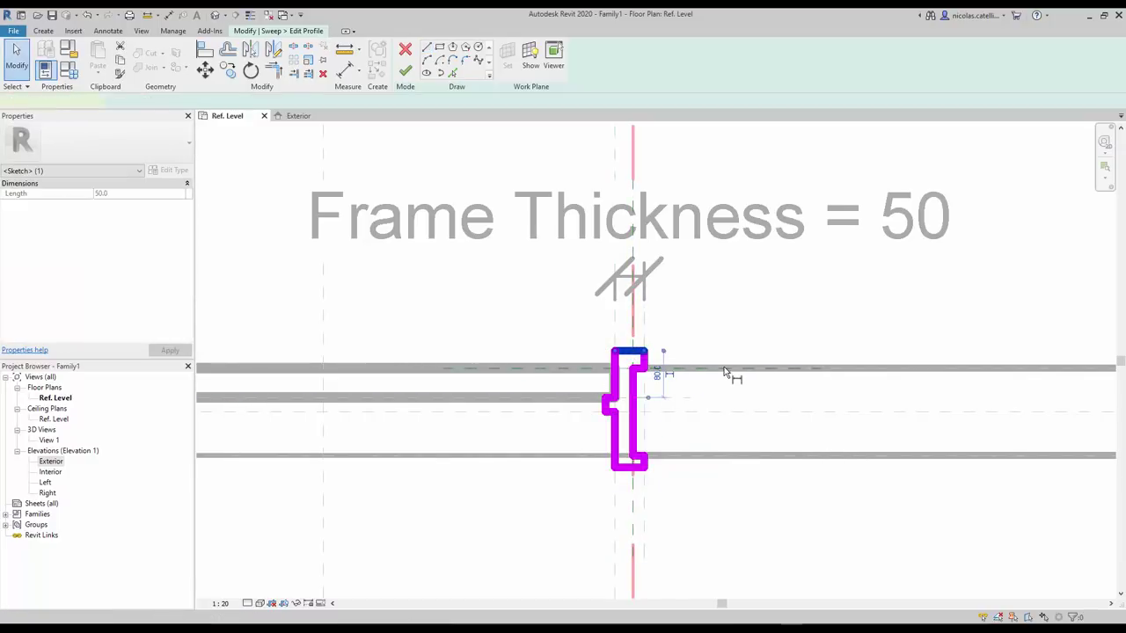
left_click(635, 353)
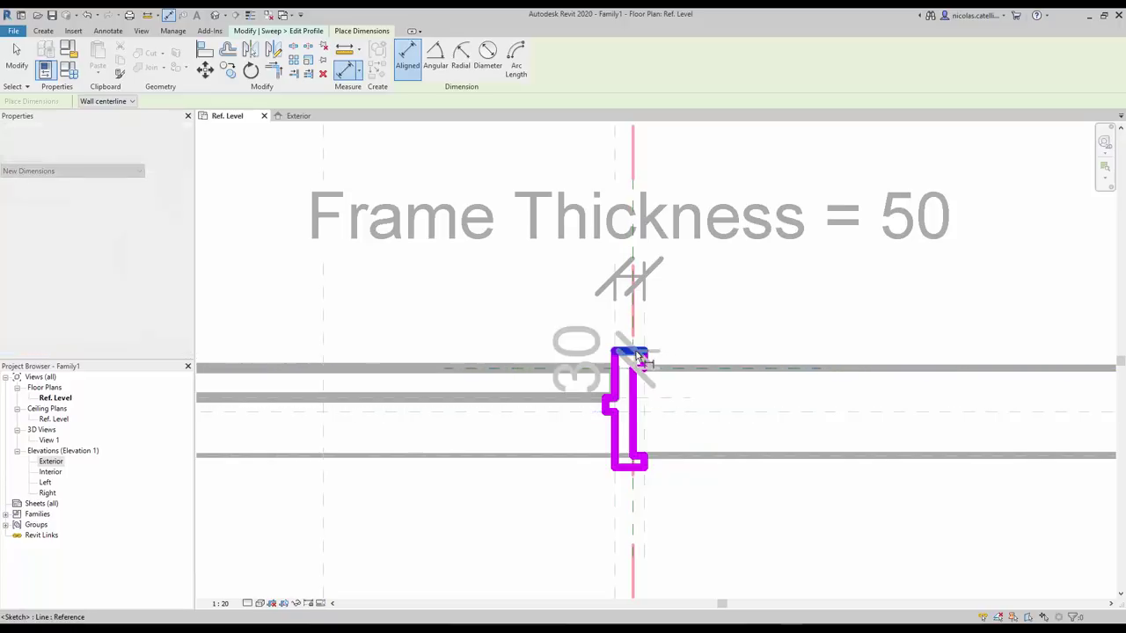
key("Escape")
key("Escape")
left_click(774, 351)
left_click(779, 359)
type("13")
key("Return")
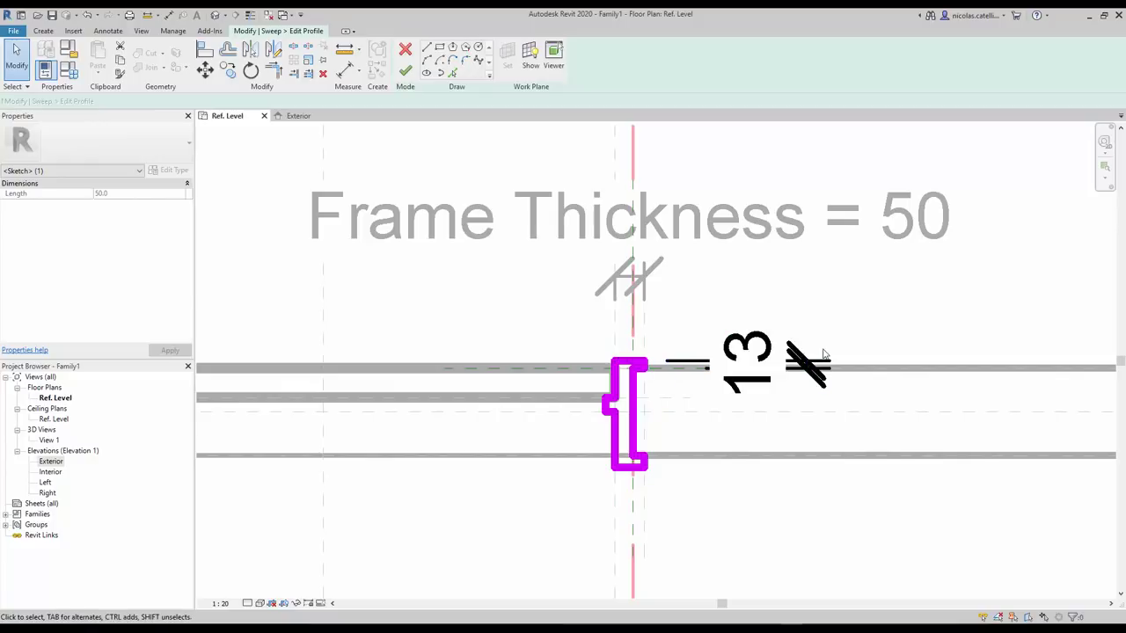
left_click(802, 356)
scroll(836, 372, "down", 2)
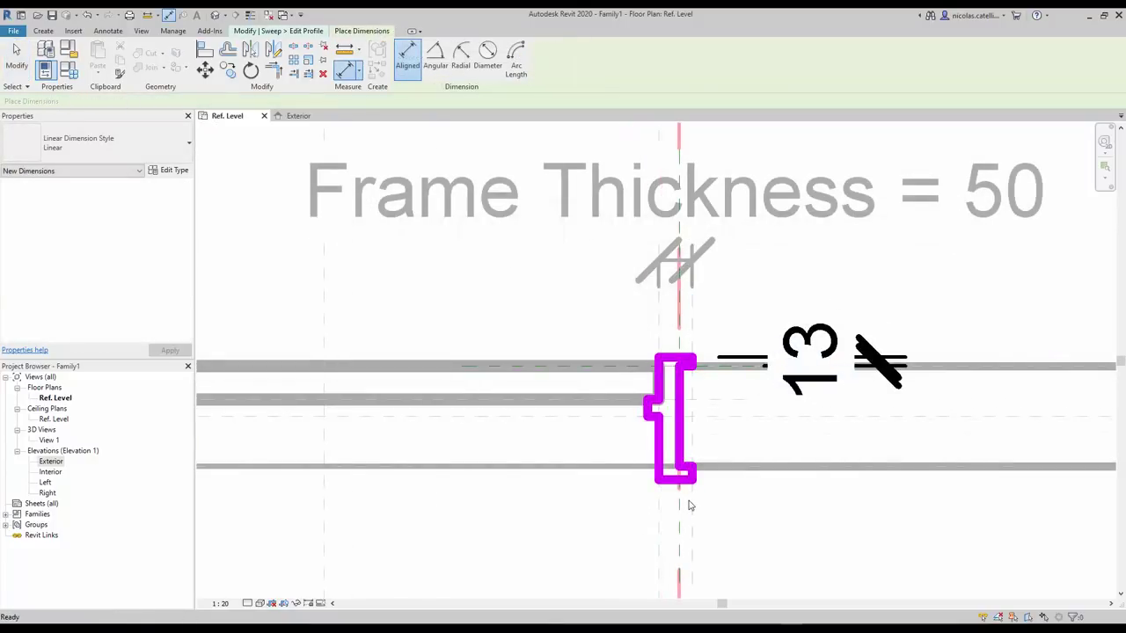
- Align the profile's return ends to the outer reference plane and its inner edges to the opening's right reference plane
key("a")
key("l")
left_click(691, 408)
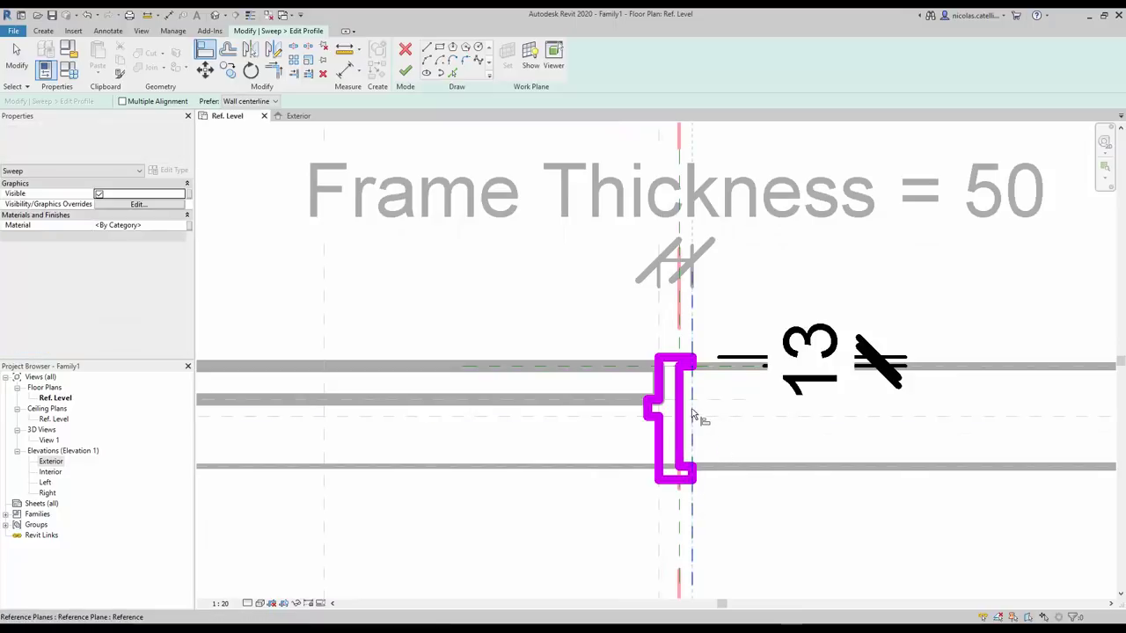
left_click(696, 369)
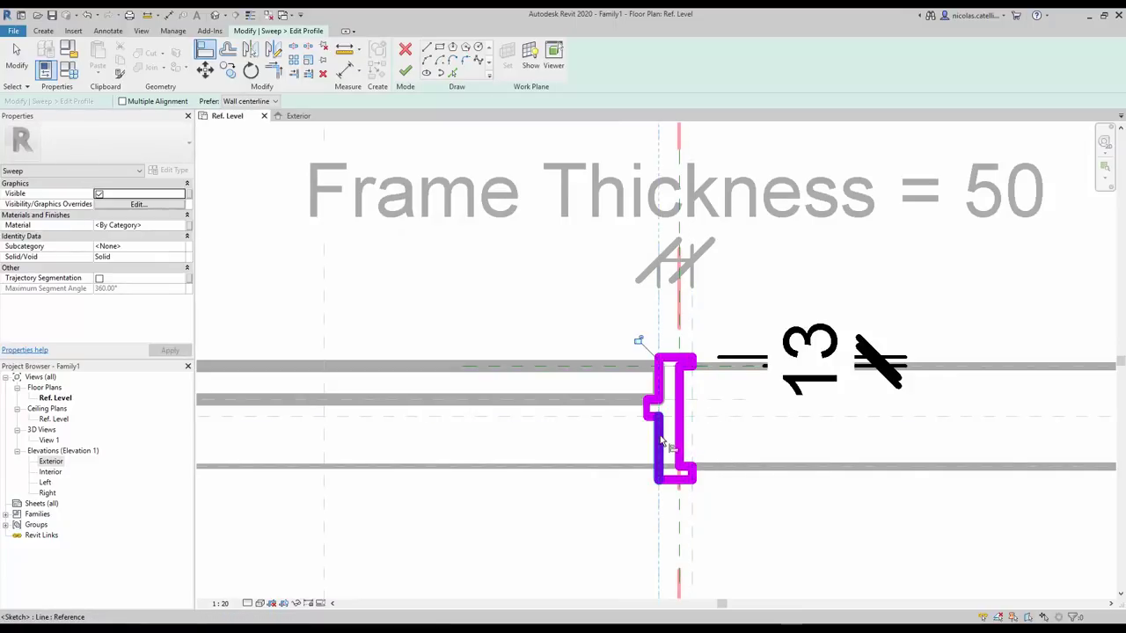
left_click(658, 340)
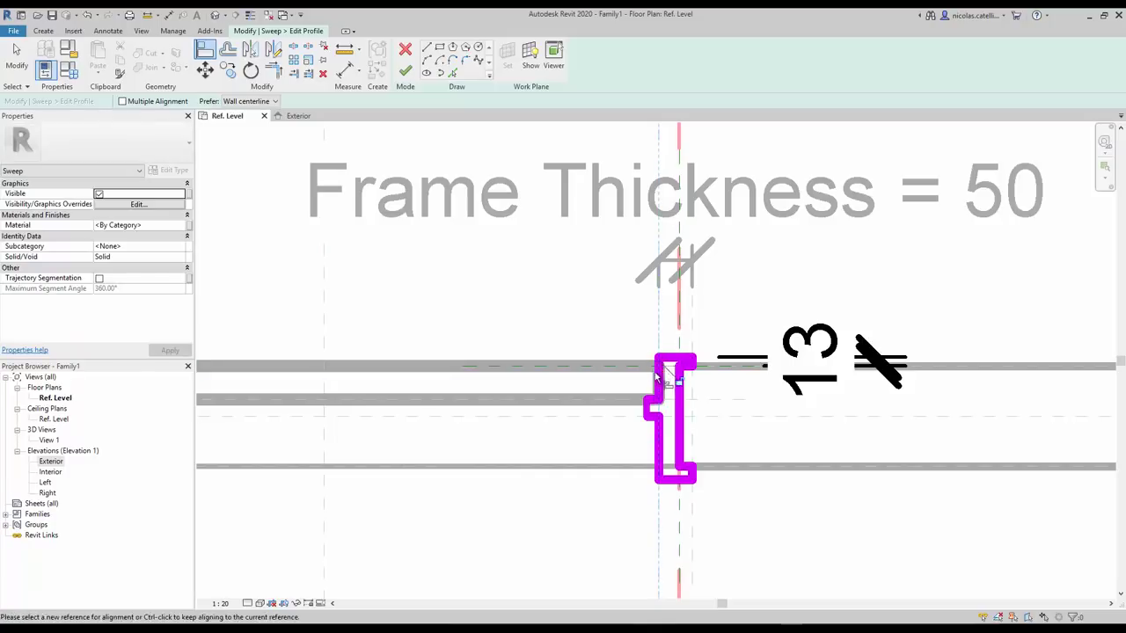
key("Escape")
- Dimension the profile's door stop as 50 mm deep and 16 mm projecting, and its lower return as 13 mm
scroll(711, 405, "down", 2)
left_click(640, 563)
scroll(659, 369, "down", 2)
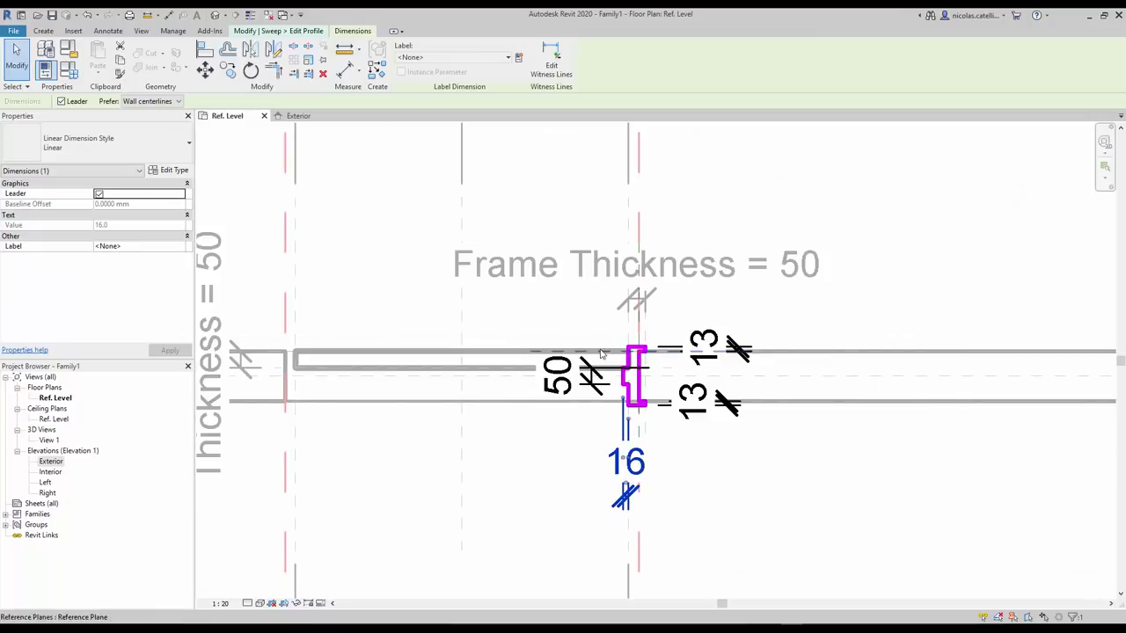
middle_click_drag(659, 508, 634, 279)
middle_click_drag(694, 248, 738, 485)
key("Escape")
scroll(677, 353, "up", 2)
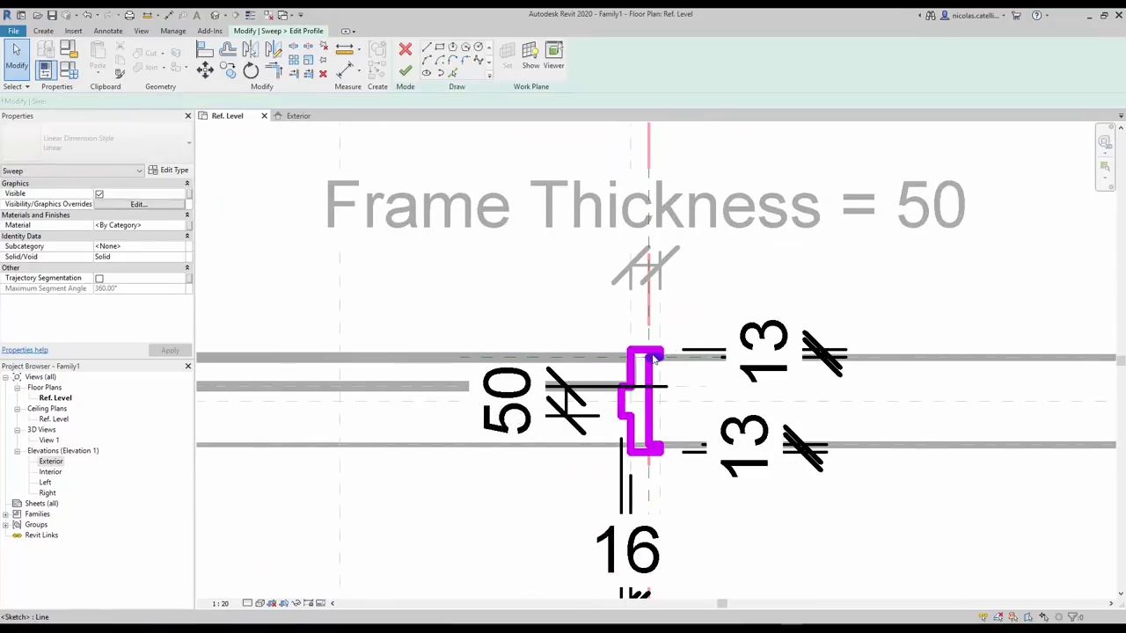
- Finish the profile sketch and complete the frame sweep
left_click(407, 73)
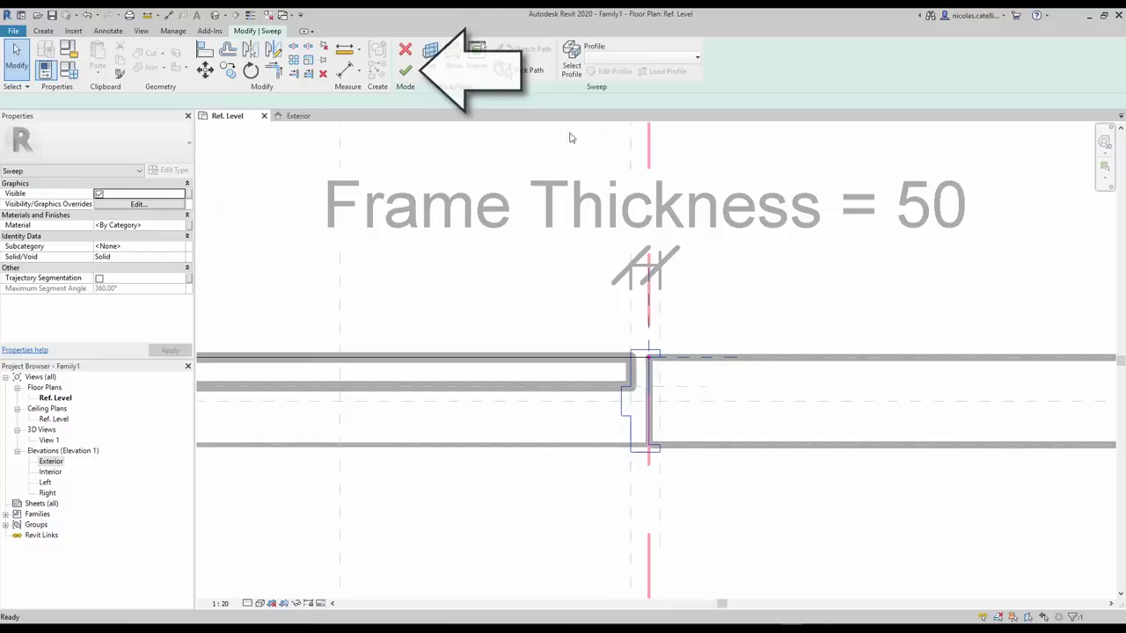
left_click(405, 74)
left_click(756, 304)
- Test the frame by setting Frame Thickness to 80, and undo the change
left_click(645, 234)
left_click(645, 234)
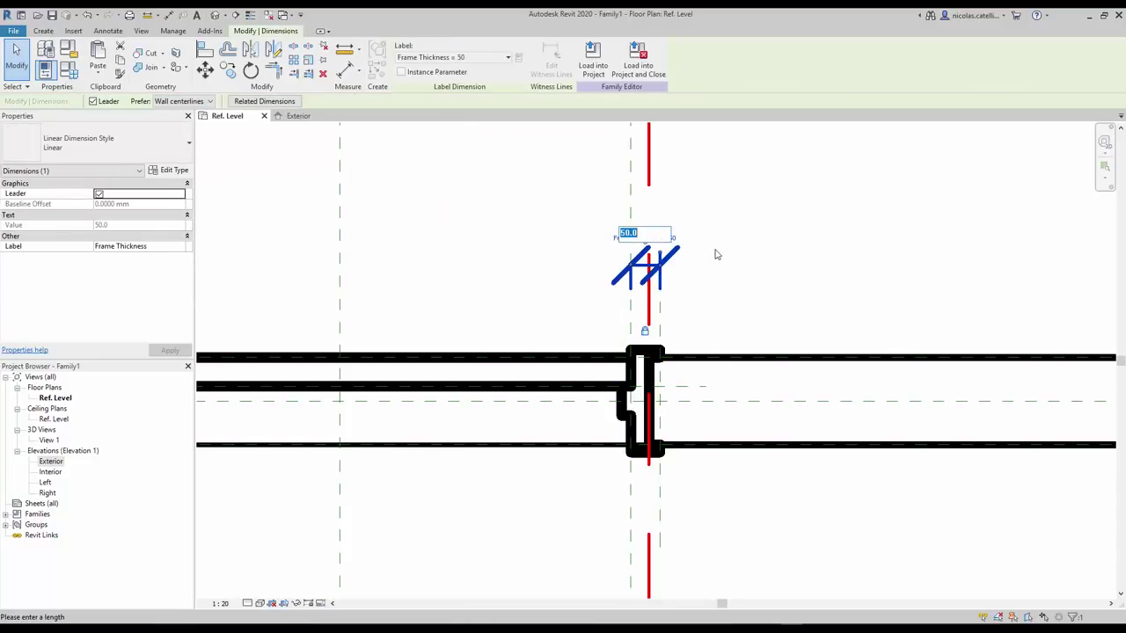
type("80")
key("Return")
left_click(818, 252)
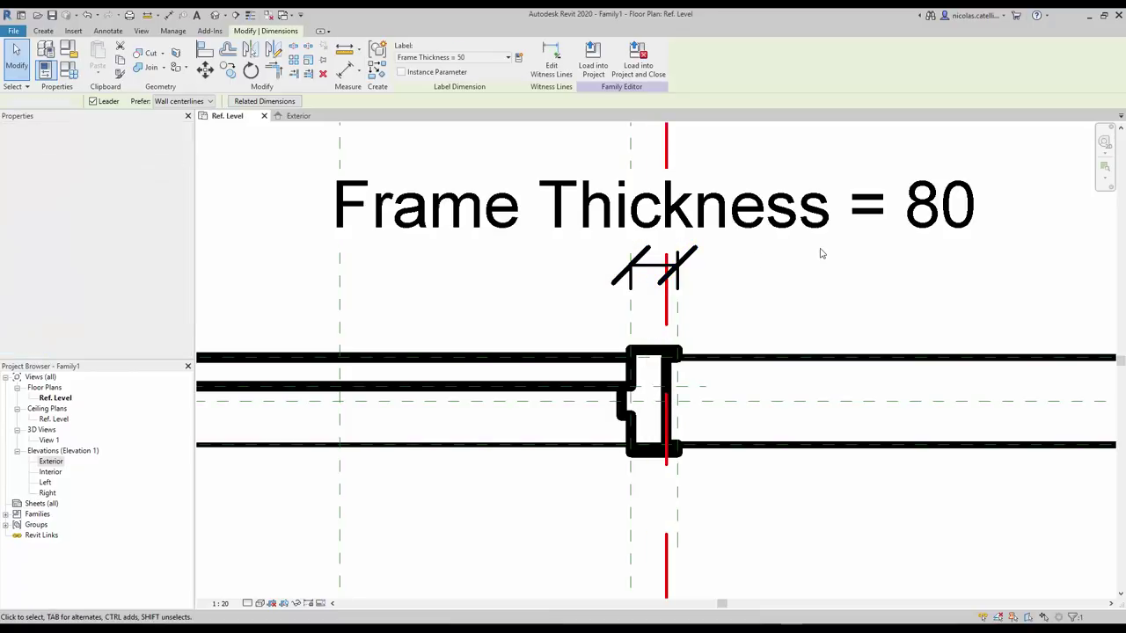
key("ctrl+z")
- Test the door family with a Width of 1500 and check how the frame follows the host wall
scroll(789, 291, "down", 4)
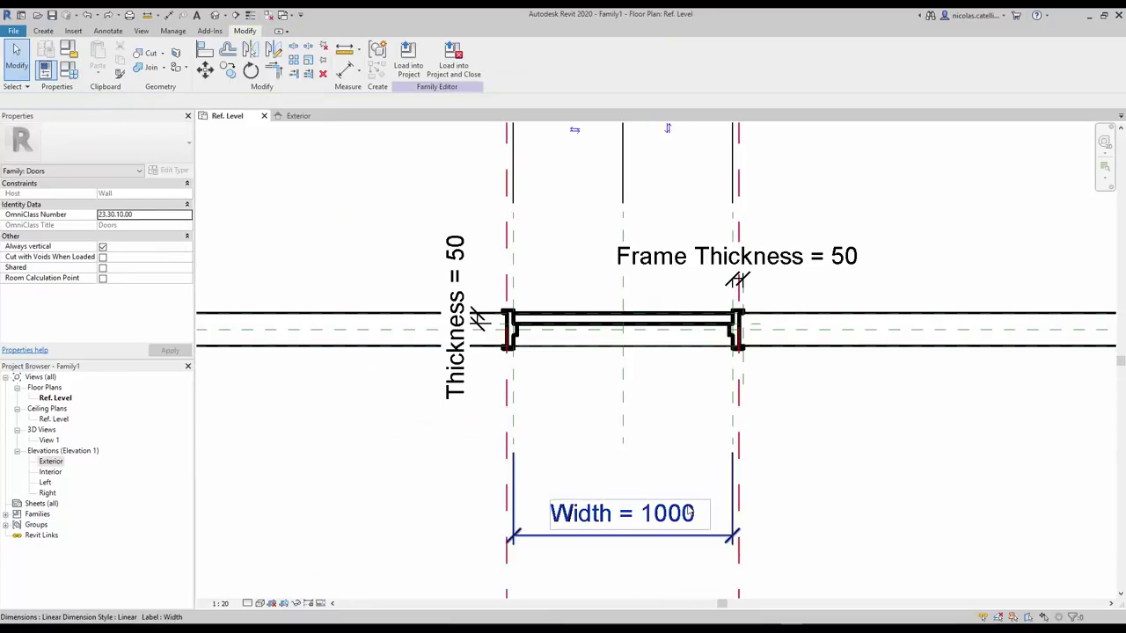
left_click(672, 515)
left_click(637, 522)
type("1500")
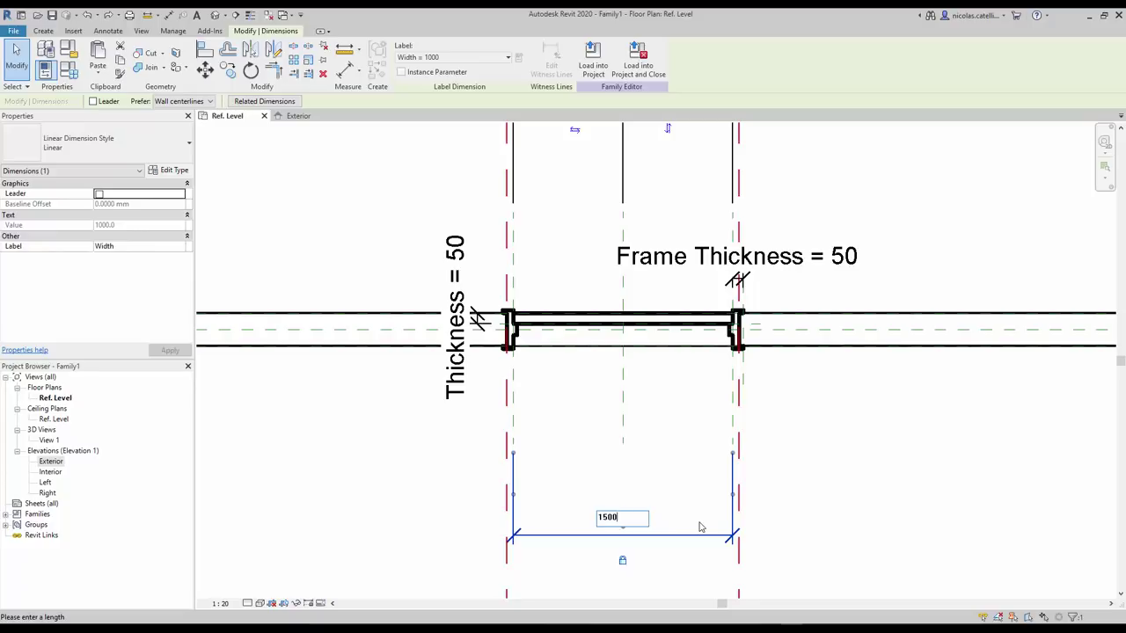
key("Return")
key("Escape")
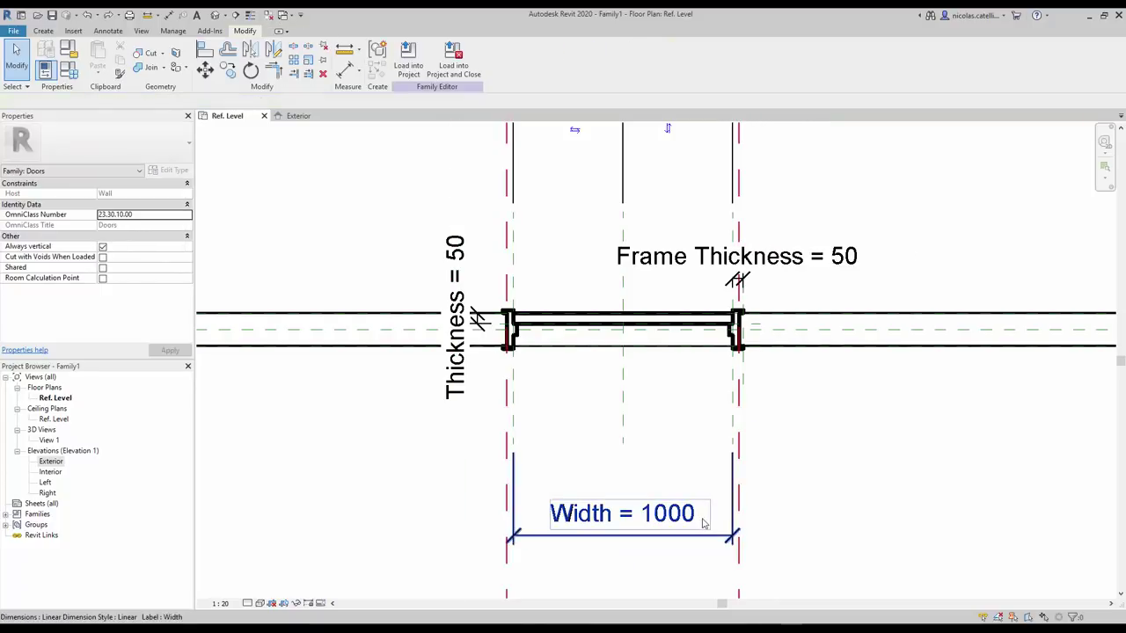
left_click(876, 352)
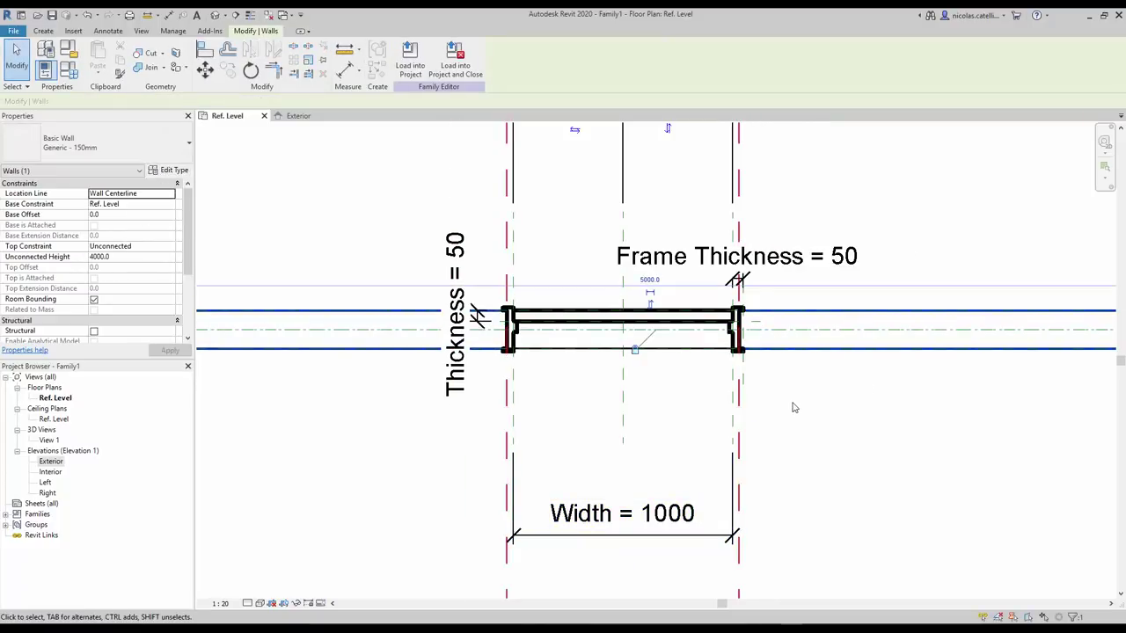
key("Escape")
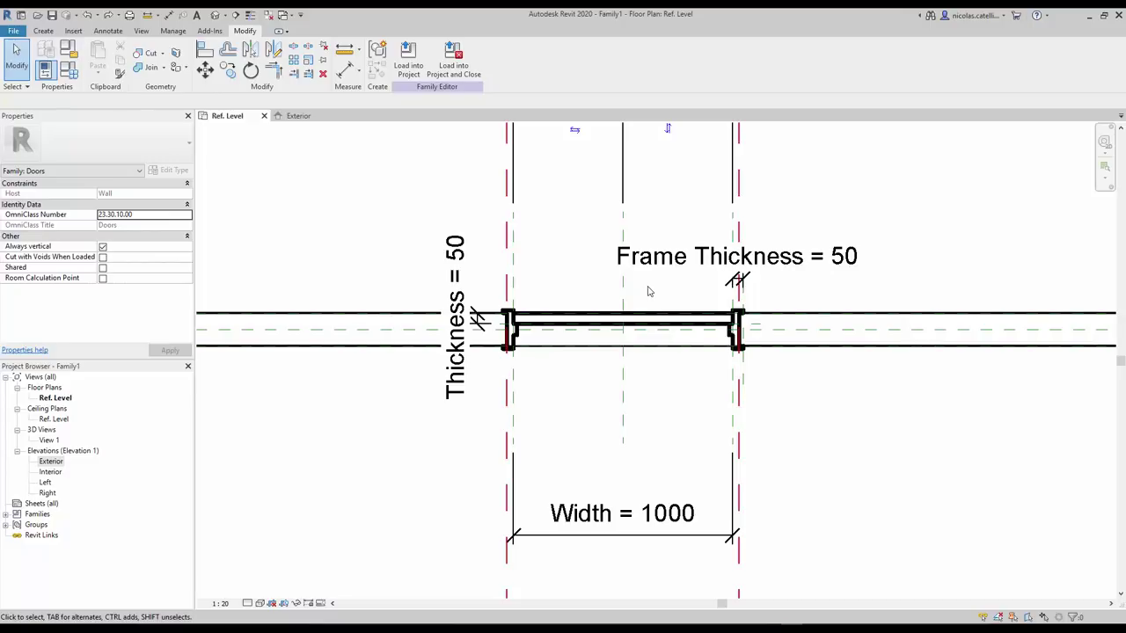
- Turn off Plan/RCP and When cut in Plan/RCP visibility for the door panel and the frame
scroll(648, 291, "up", 2)
left_click(710, 327)
left_click(775, 367, "ctrl")
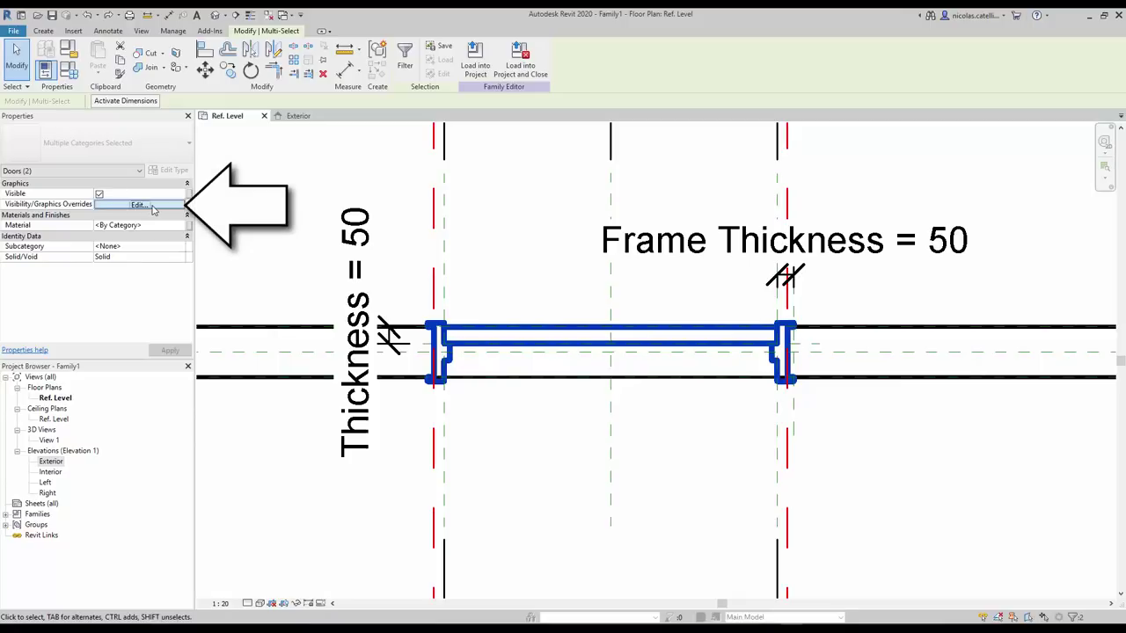
left_click(138, 204)
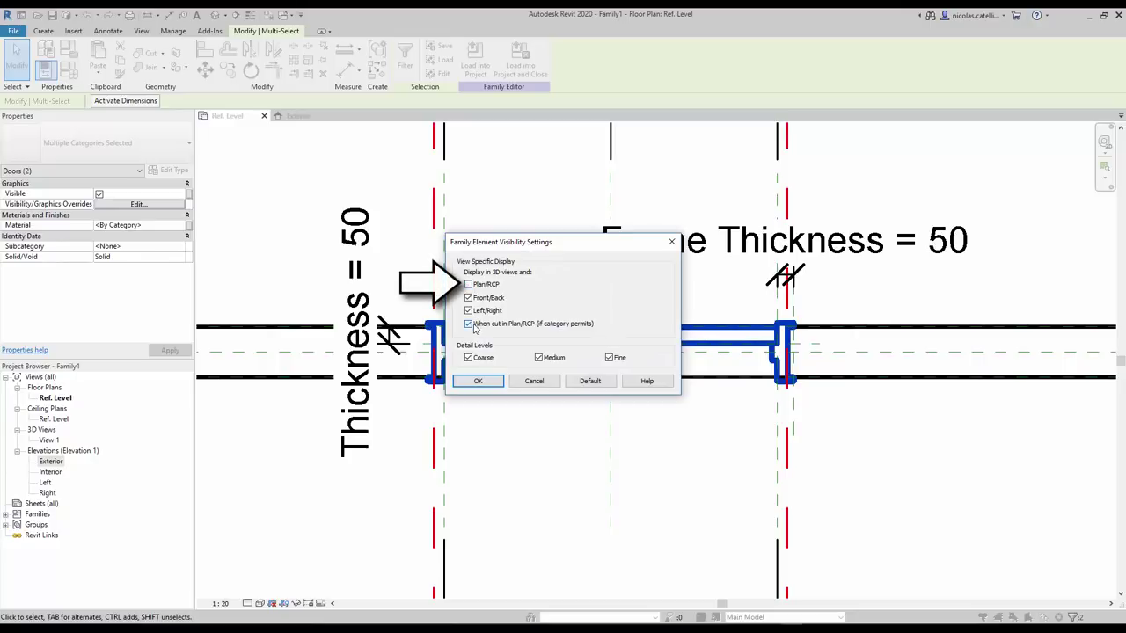
left_click(477, 382)
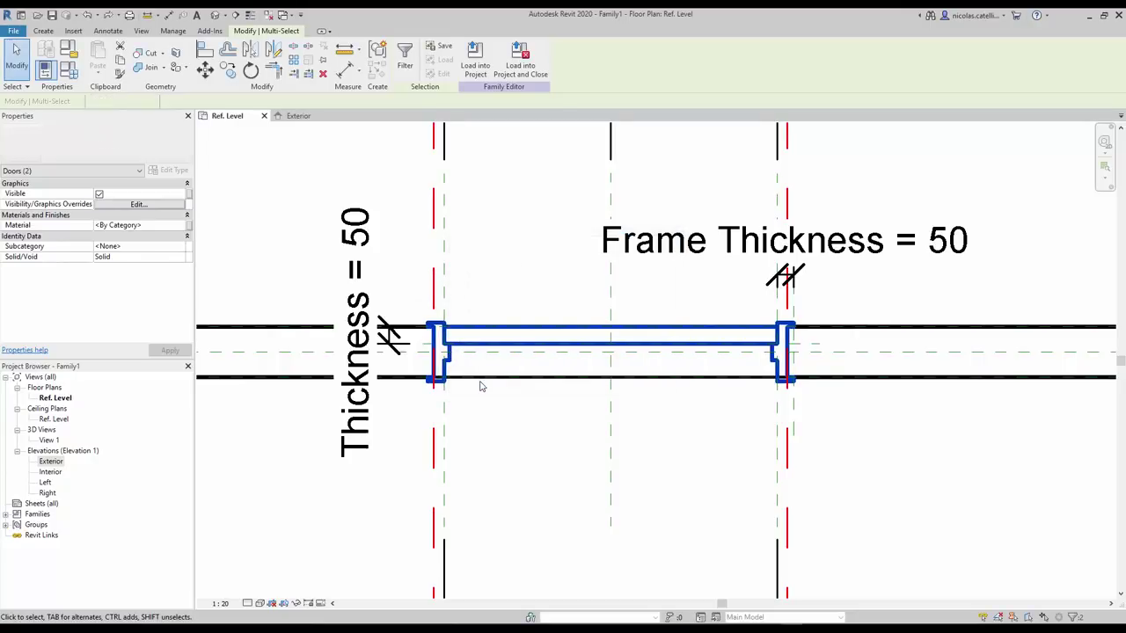
key("Escape")
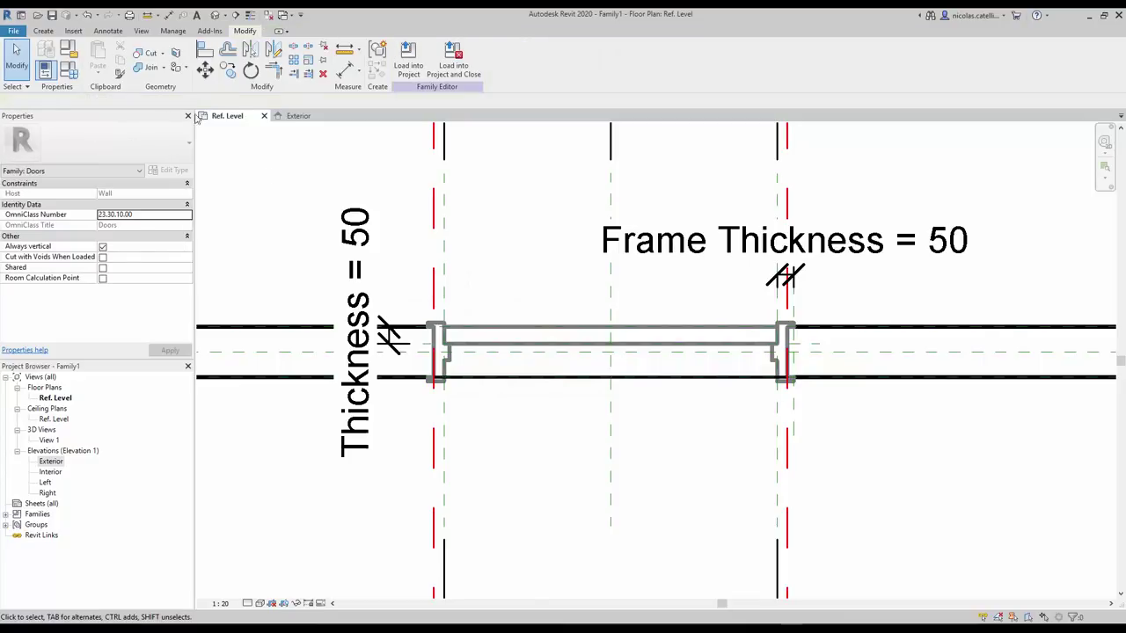
- Start a masking region with the Frame/Mullion [cut] subcategory and sketch a rectangle over the right jamb, spanning the wall thickness
left_click(108, 30)
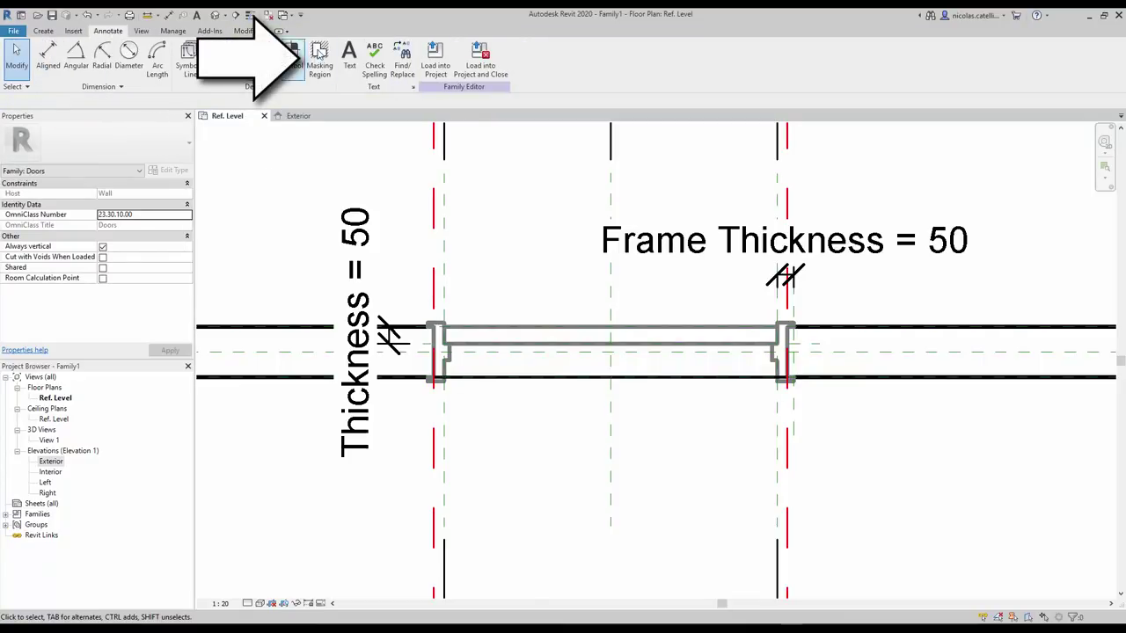
left_click(320, 60)
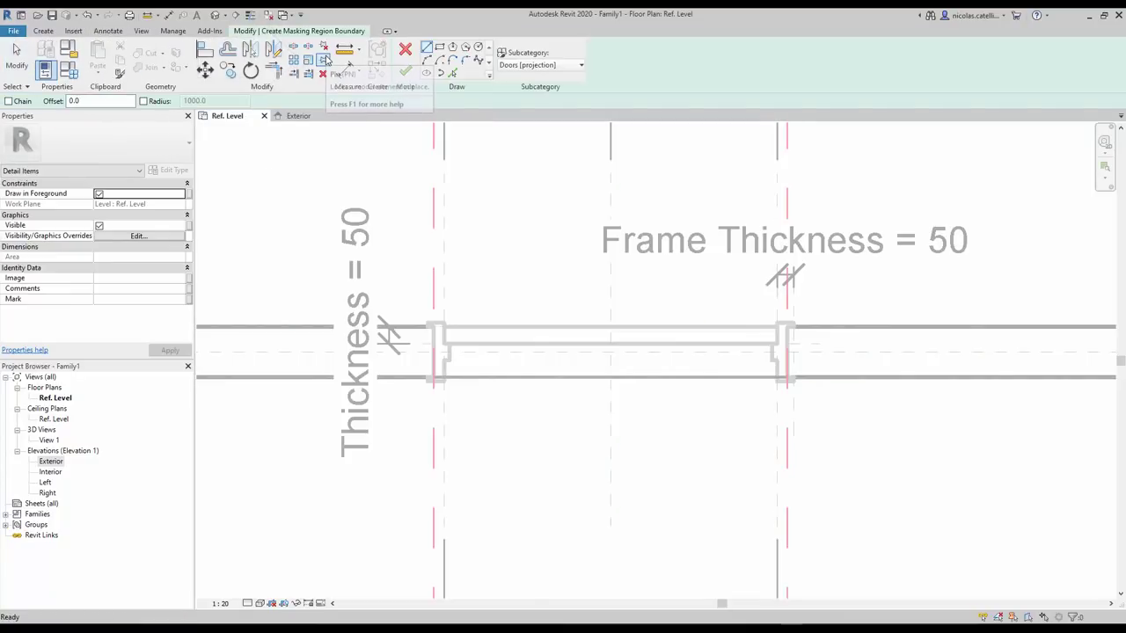
left_click(516, 67)
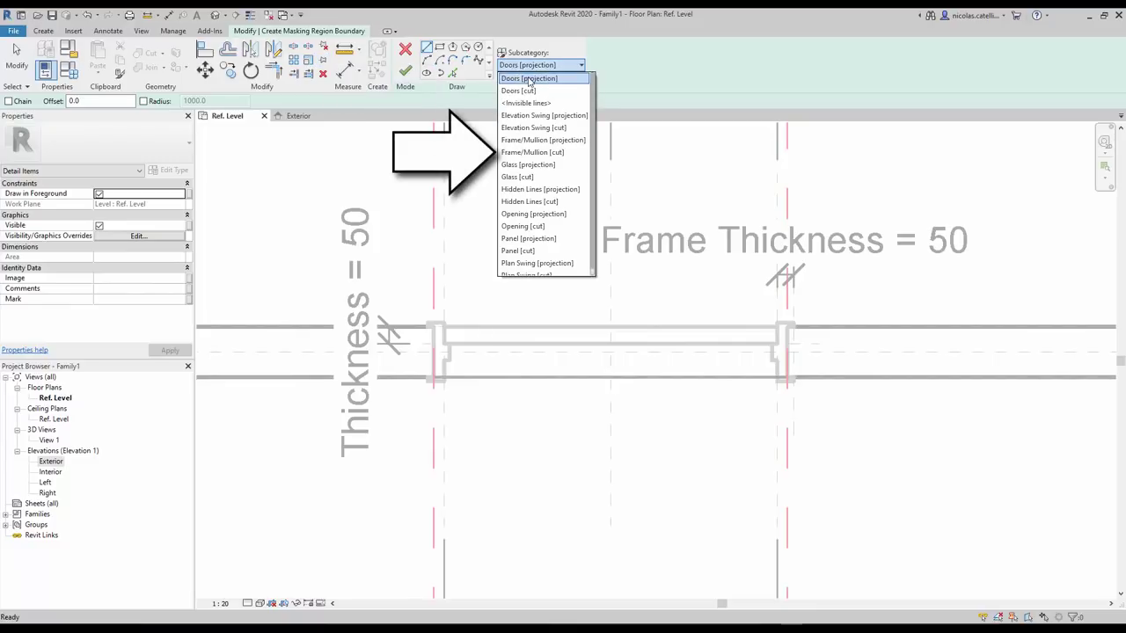
left_click(532, 152)
left_click(439, 49)
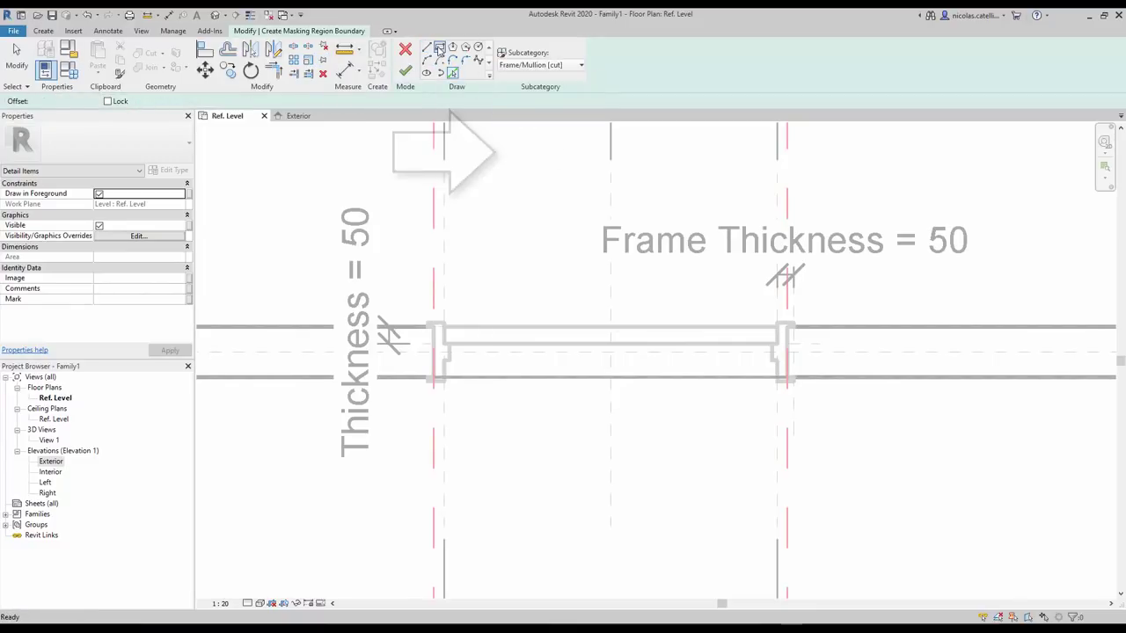
scroll(804, 351, "up", 5)
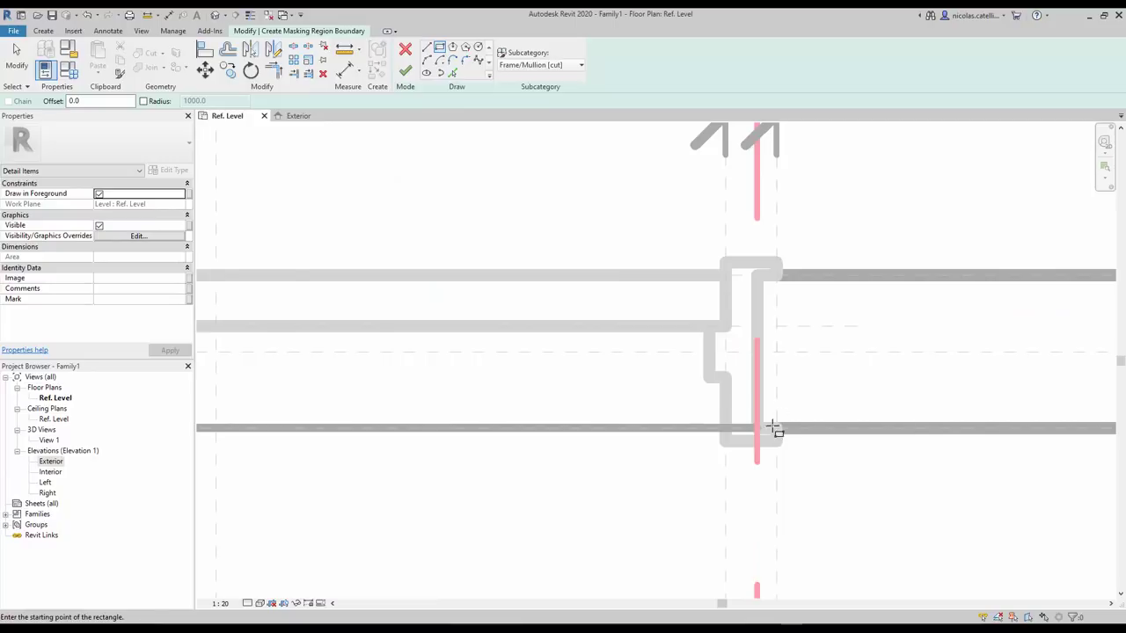
left_click(763, 432)
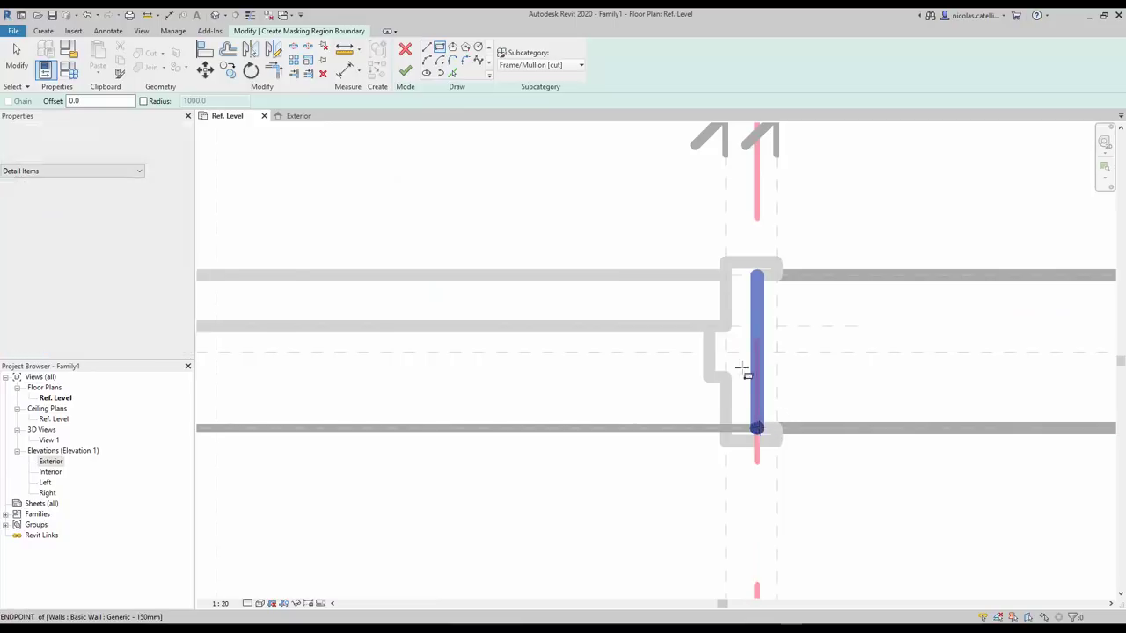
left_click(726, 275)
key("Escape")
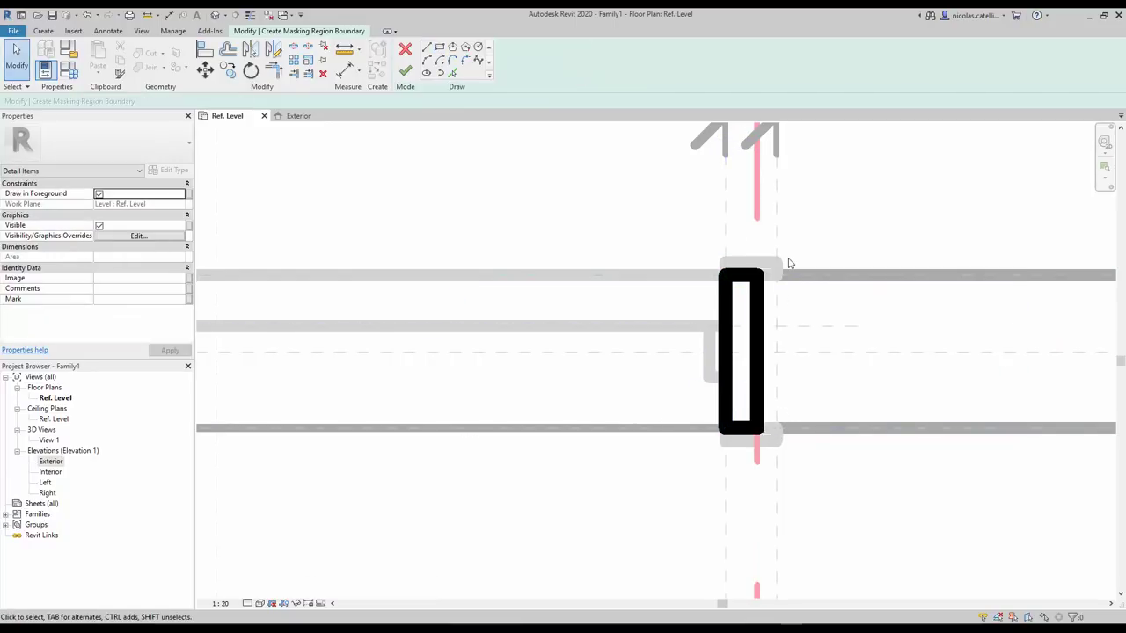
- Align the masking region's boundary lines with the wall-face and door opening reference planes
key("a")
key("l")
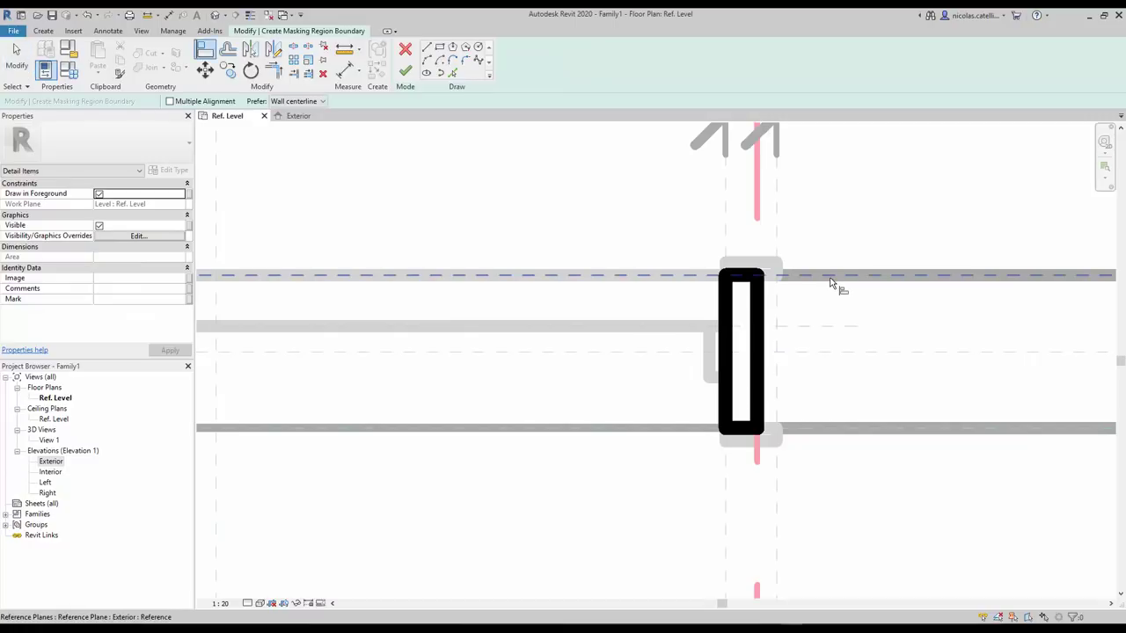
left_click(728, 254)
left_click(727, 352)
key("Escape")
scroll(888, 360, "down", 2)
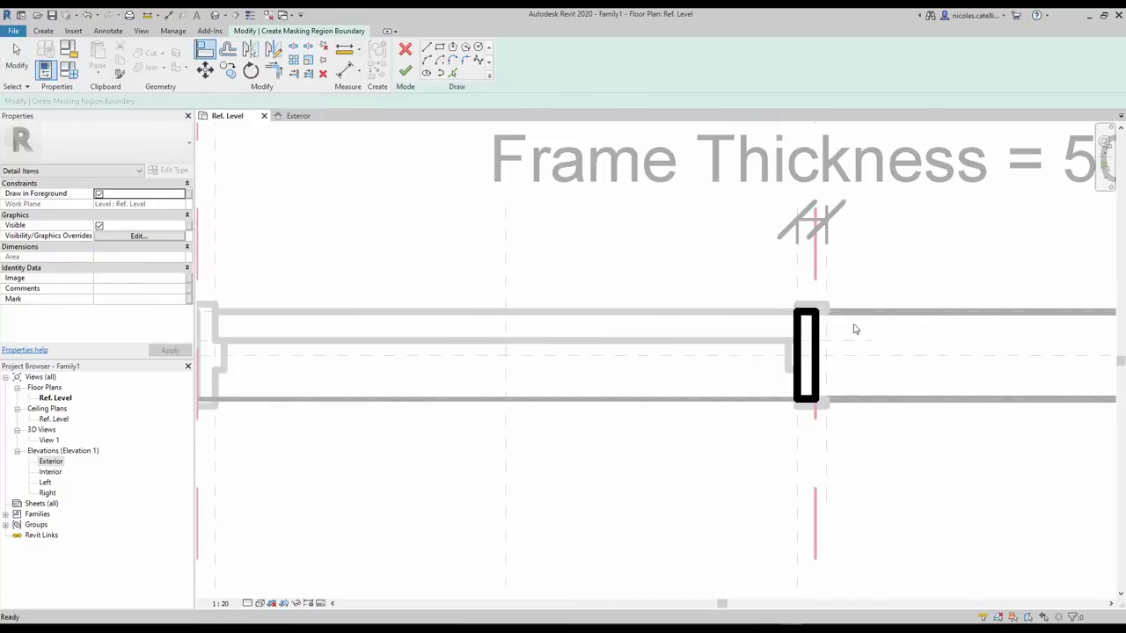
- Set the masking region's visibility to show only if the instance is cut
scroll(857, 308, "up", 1)
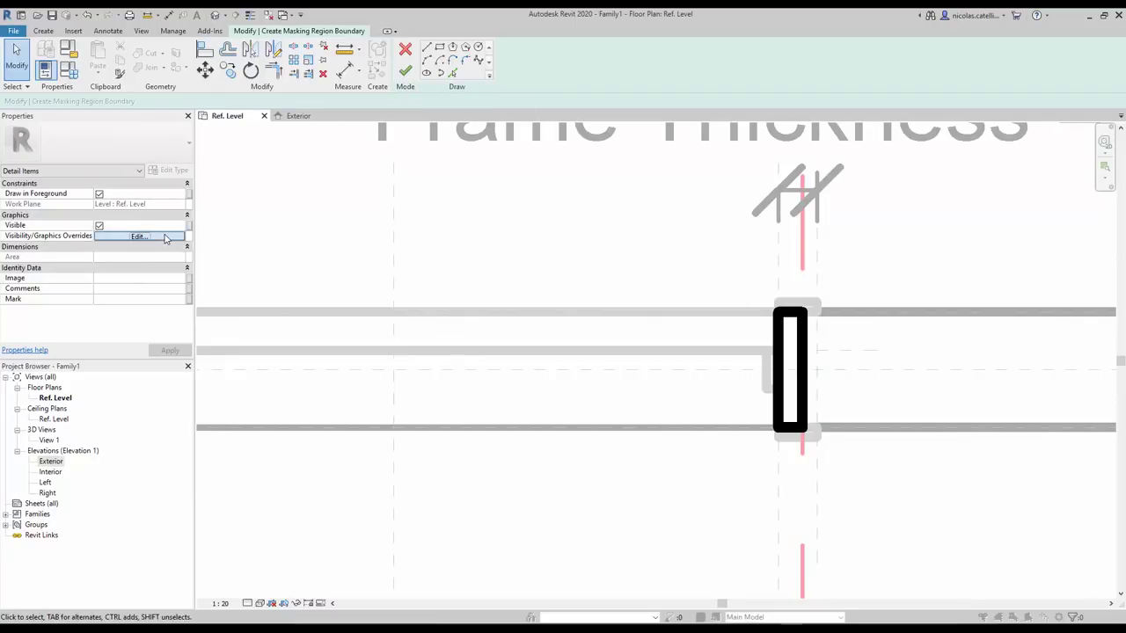
left_click(139, 237)
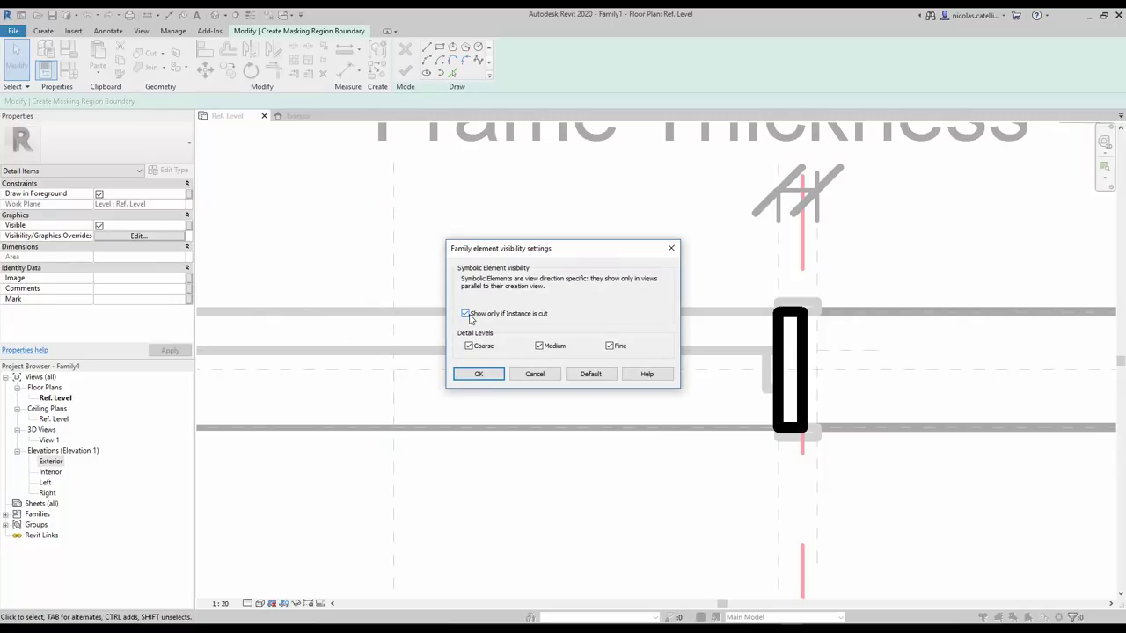
left_click(478, 374)
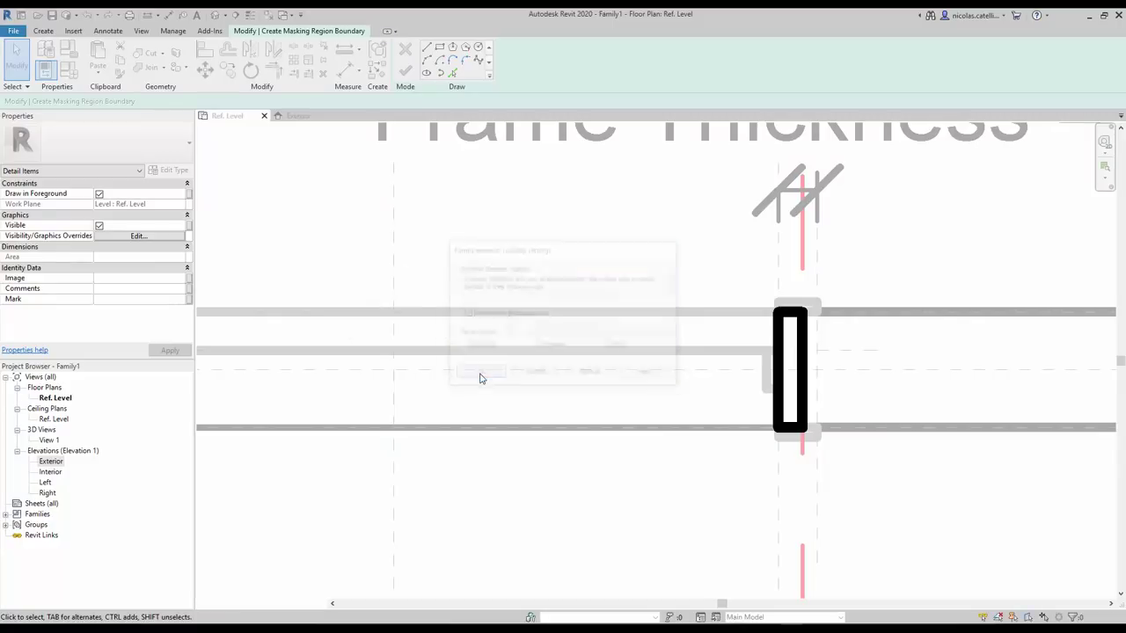
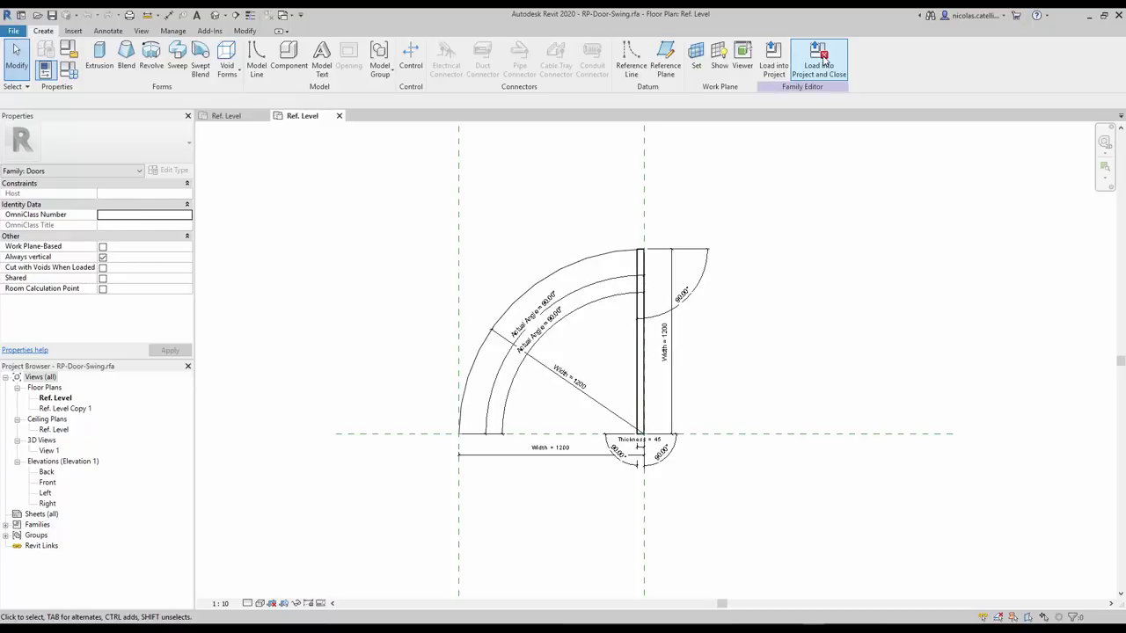
- Load the RP-Door-Swing family into the door family and place one instance on the exterior side above the opening
left_click(824, 57)
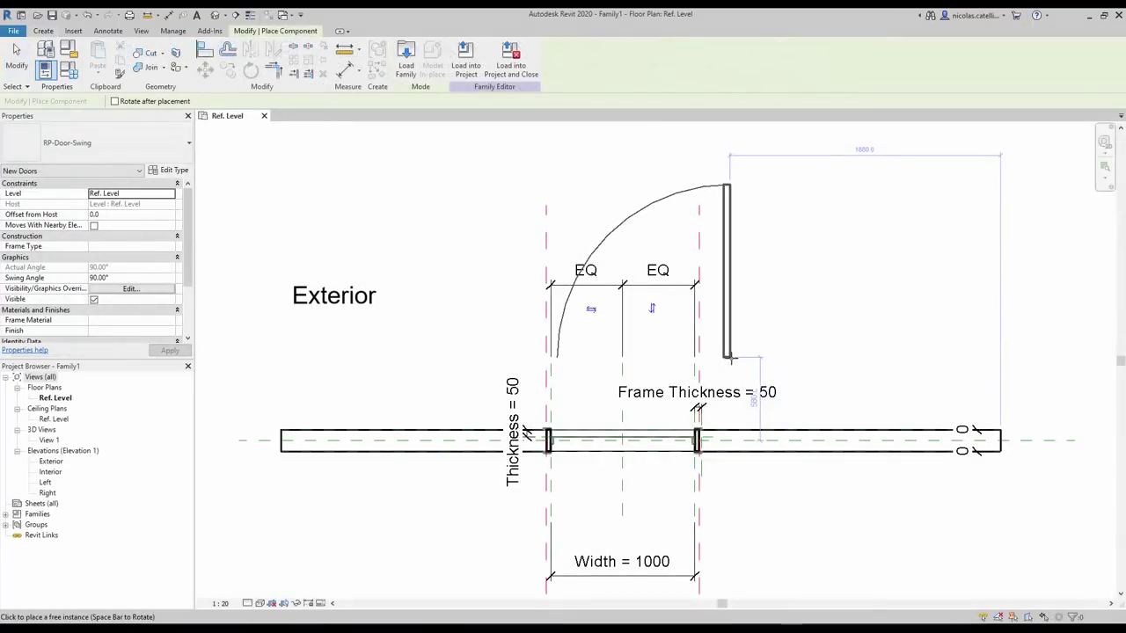
left_click(731, 356)
key("Escape")
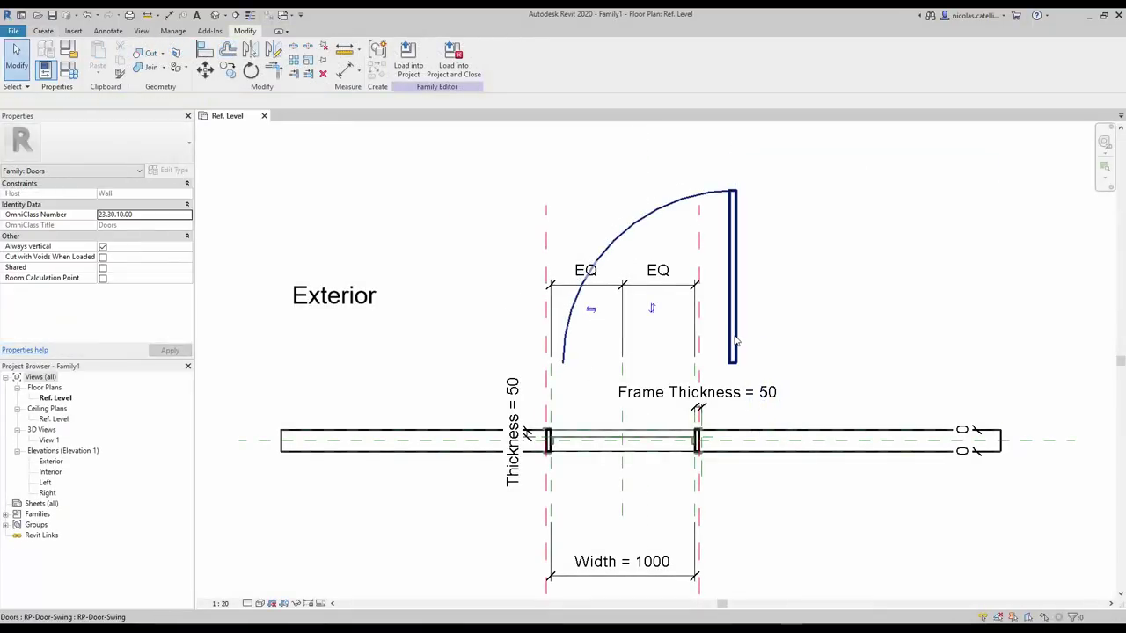
- Associate the door swing's Thickness and Width type parameters with the door family's Thickness and Width parameters
left_click(730, 338)
scroll(131, 264, "down", 3)
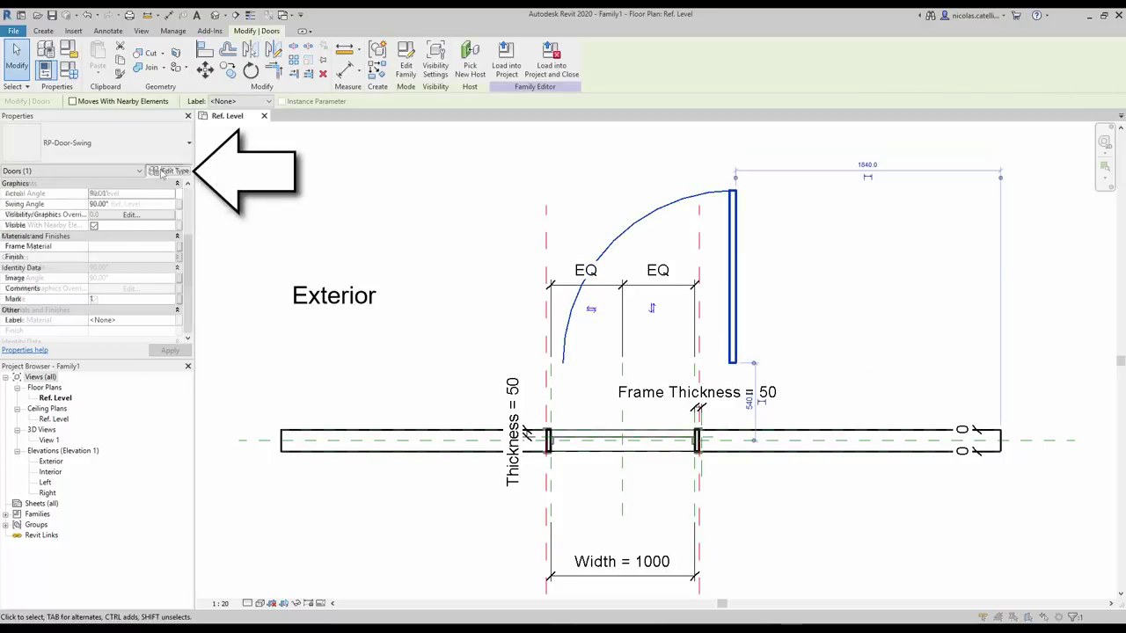
left_click(174, 172)
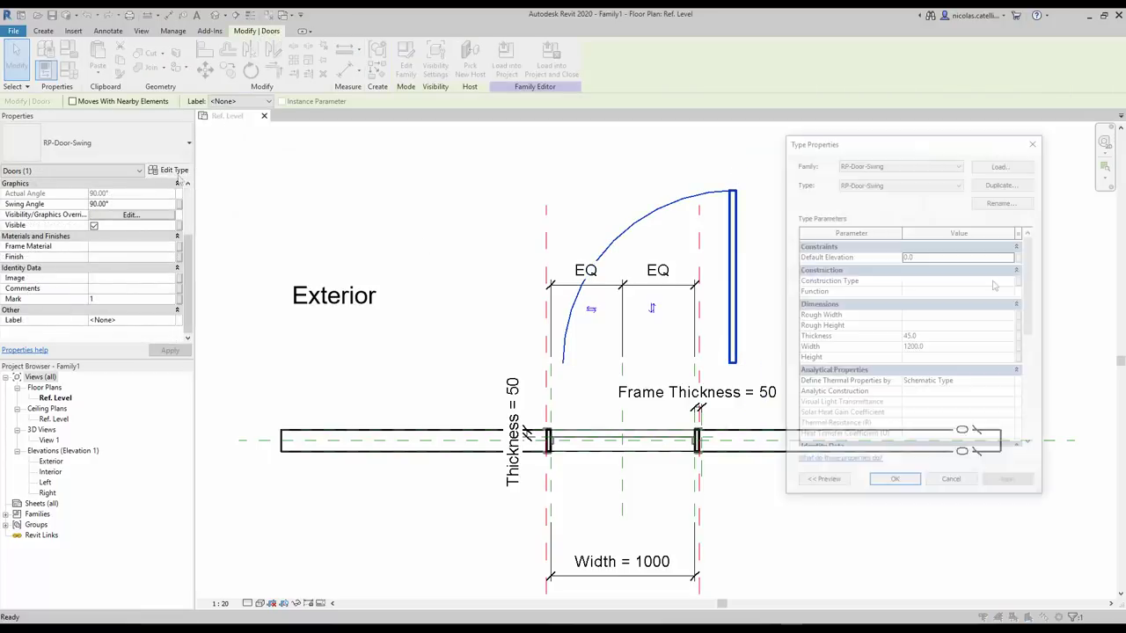
left_click(1017, 337)
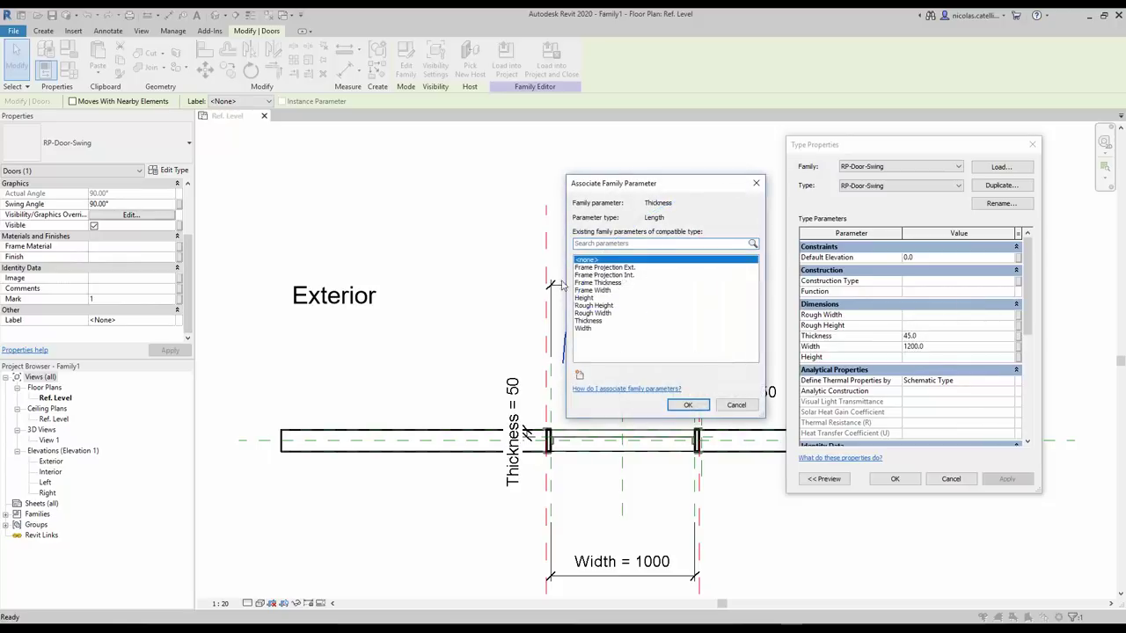
left_click(589, 321)
left_click(688, 404)
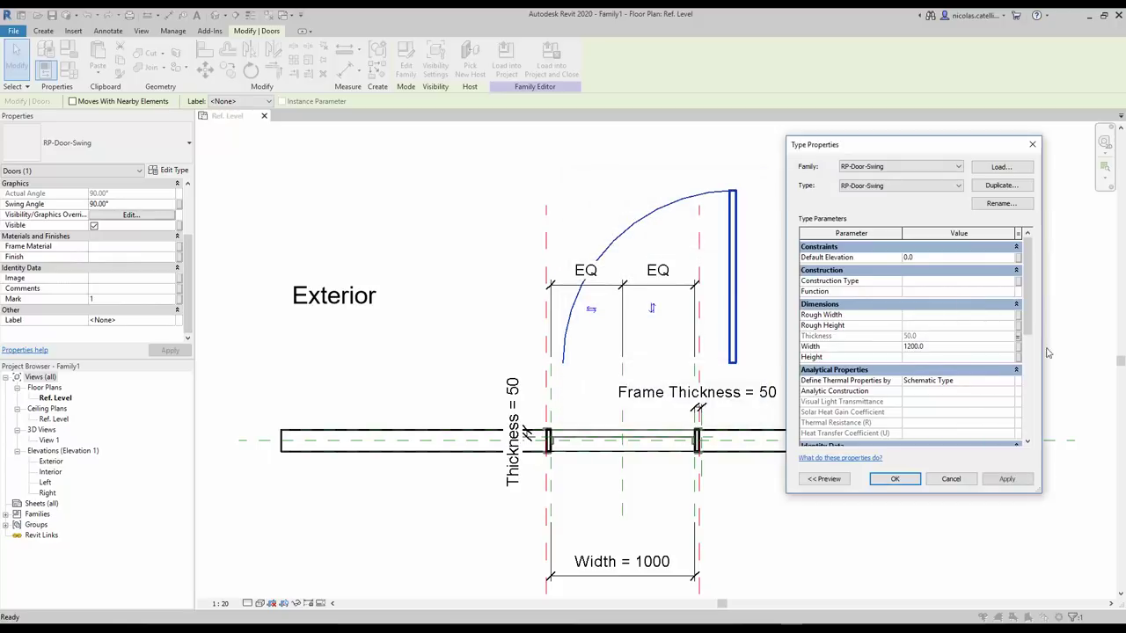
left_click(1018, 347)
left_click(589, 328)
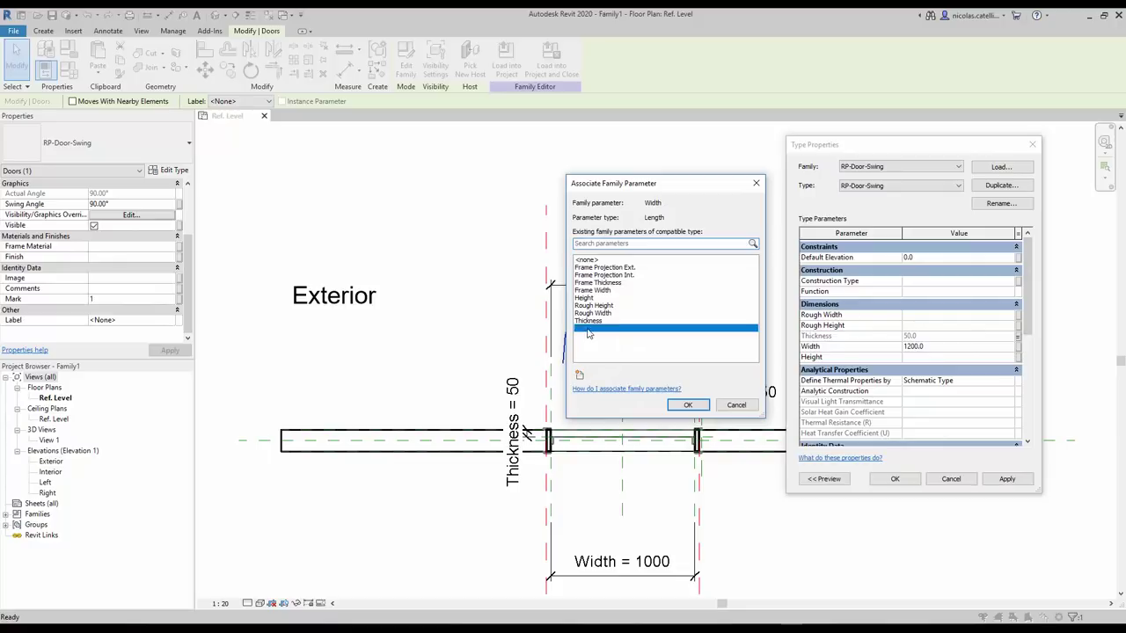
left_click(688, 407)
left_click(893, 480)
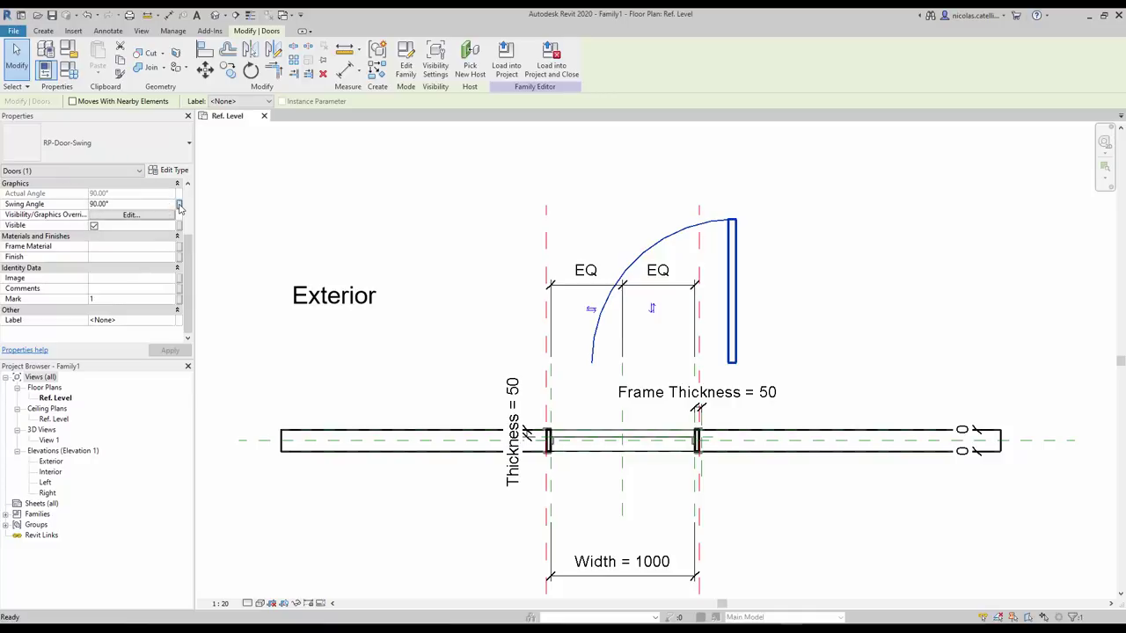
- Associate the door swing's Swing Angle with a new type parameter named Swing Angle, grouped under Graphics
left_click(178, 204)
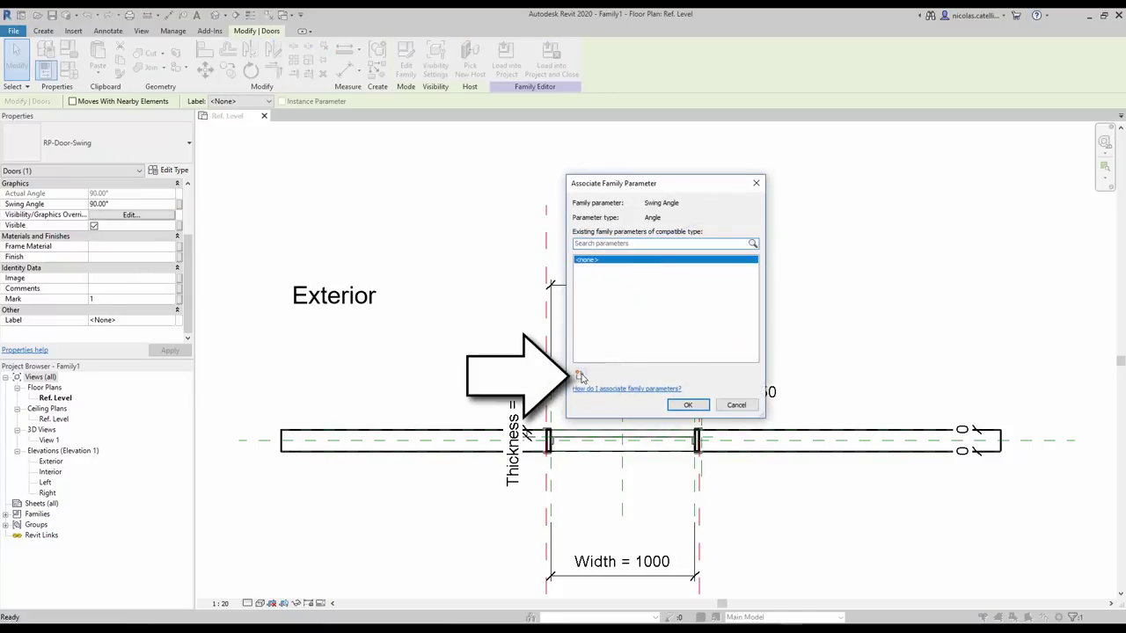
left_click(579, 376)
type("Swing Angle")
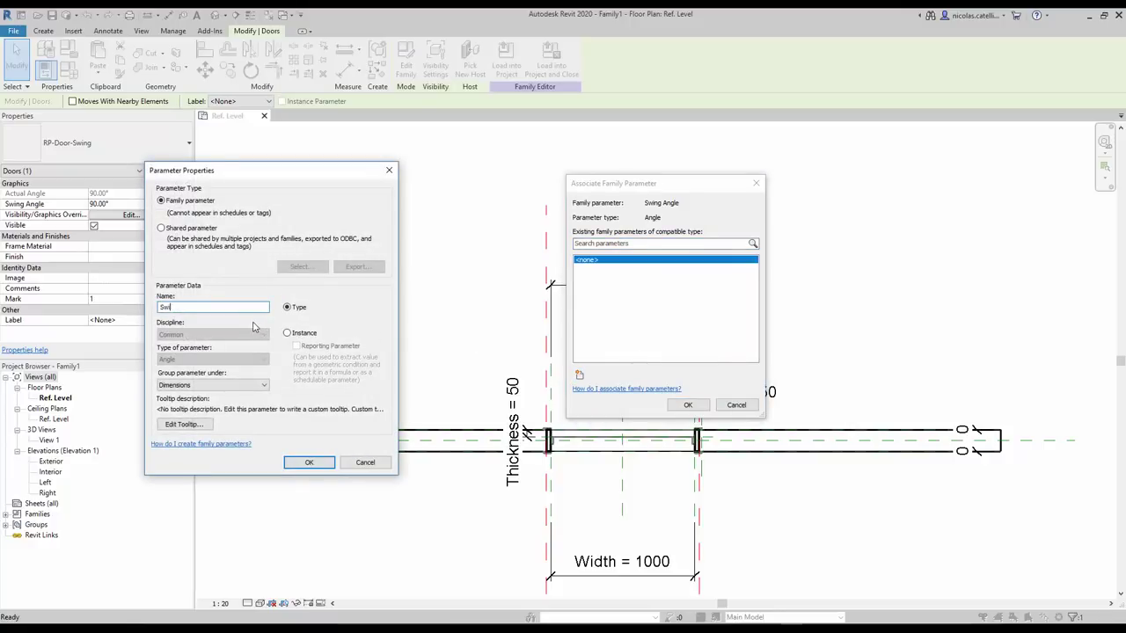
left_click(261, 387)
left_click(209, 485)
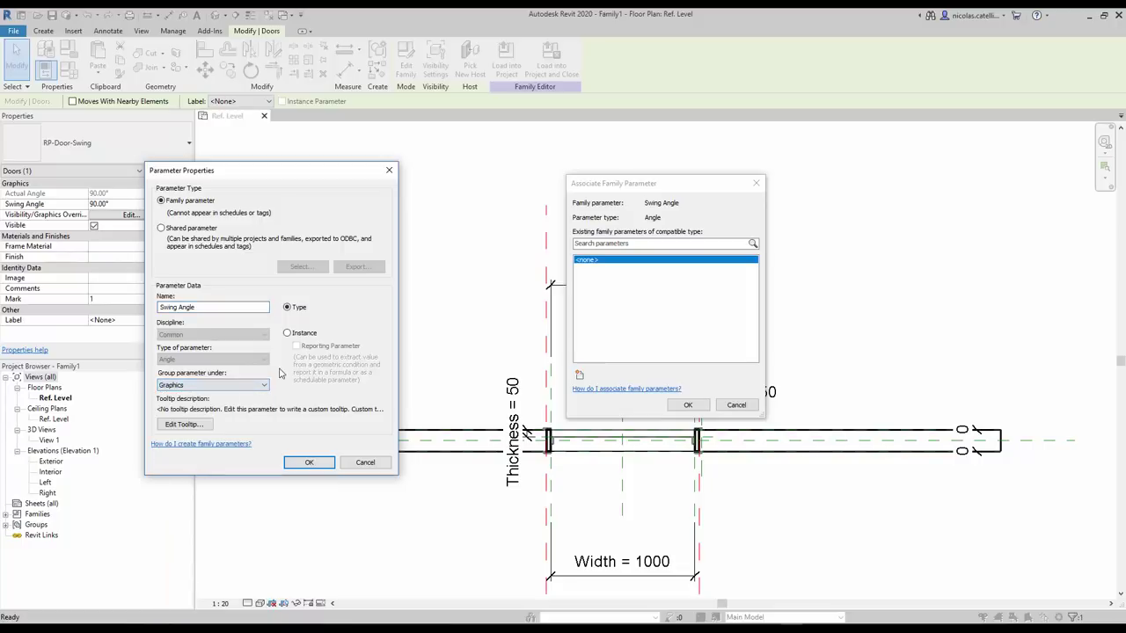
left_click(303, 462)
left_click(685, 404)
left_click(741, 325)
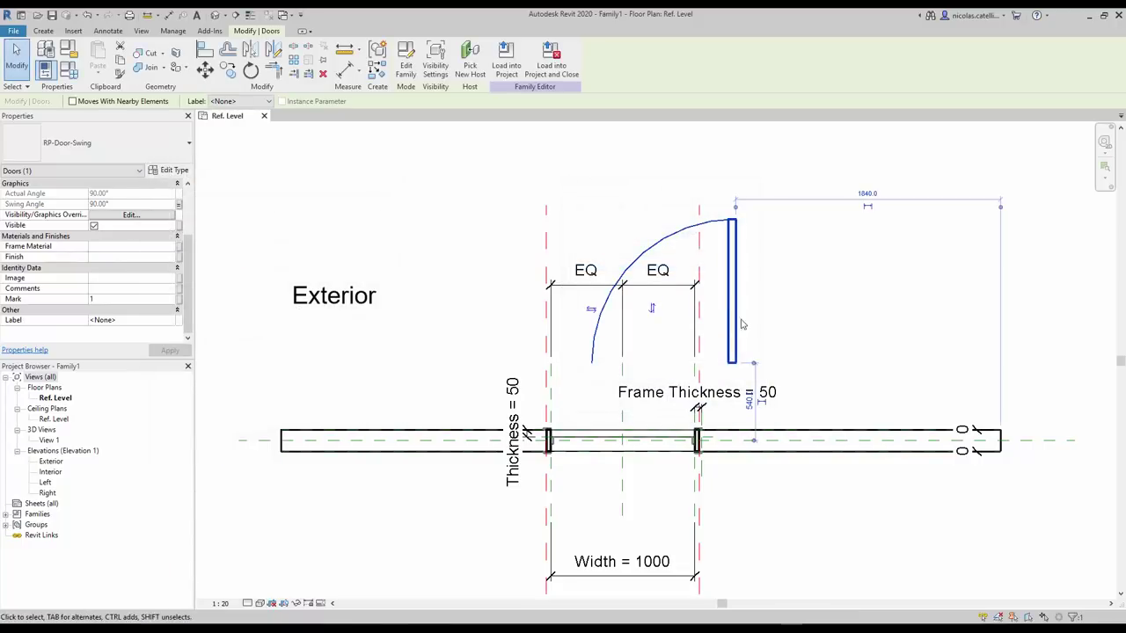
left_click(793, 325)
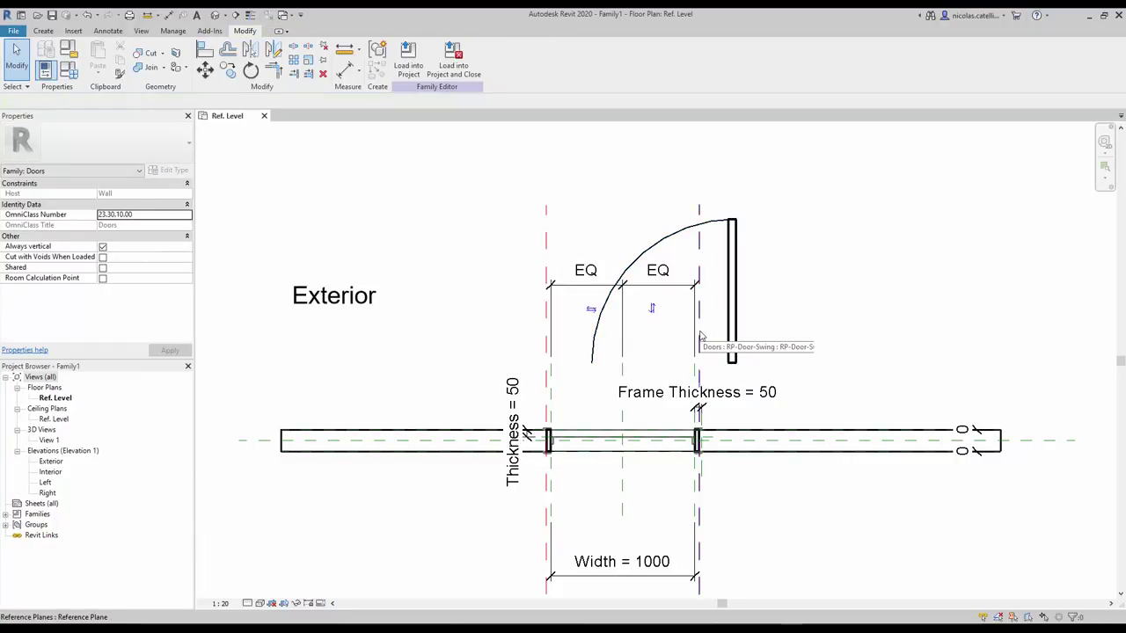
- Align and lock the door swing to the right opening reference plane and the Exterior reference plane
key("l")
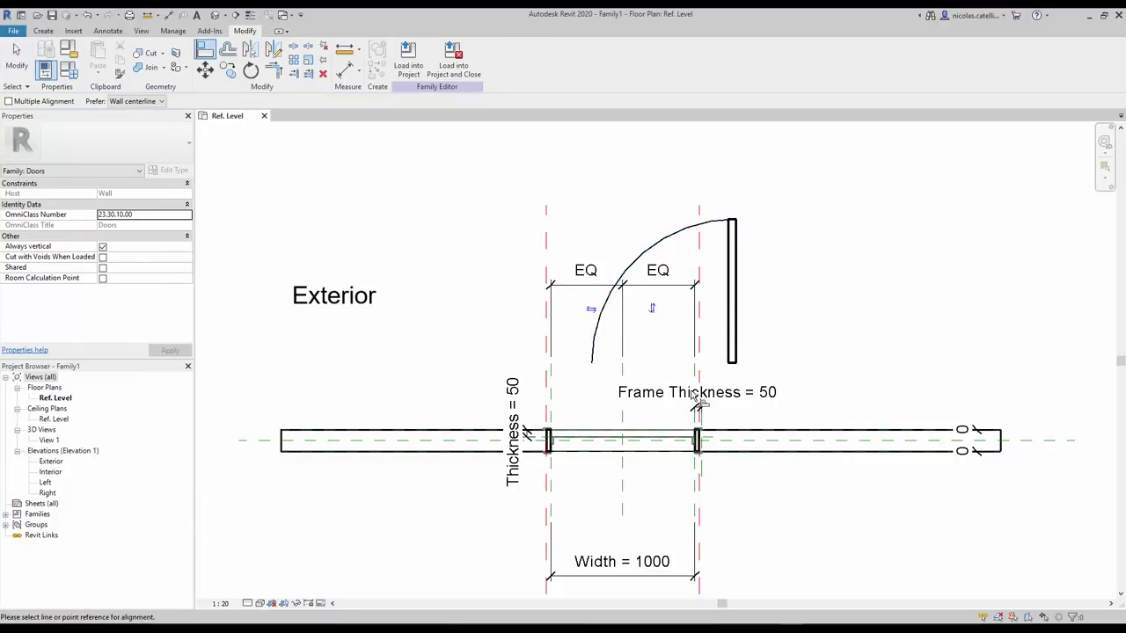
left_click(739, 343)
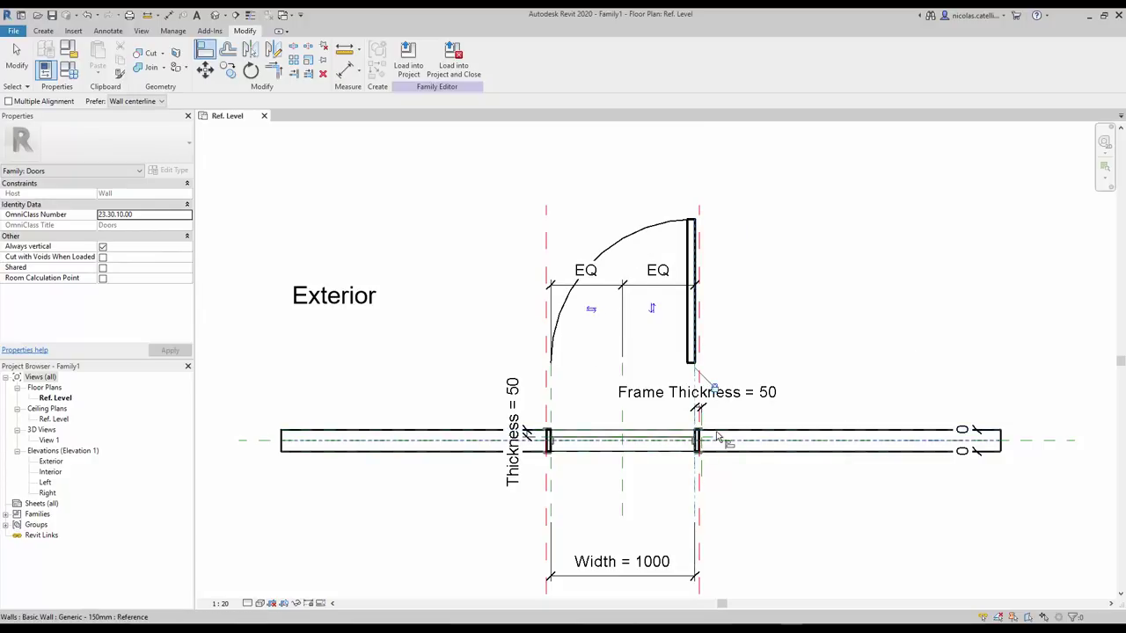
scroll(717, 437, "up", 6)
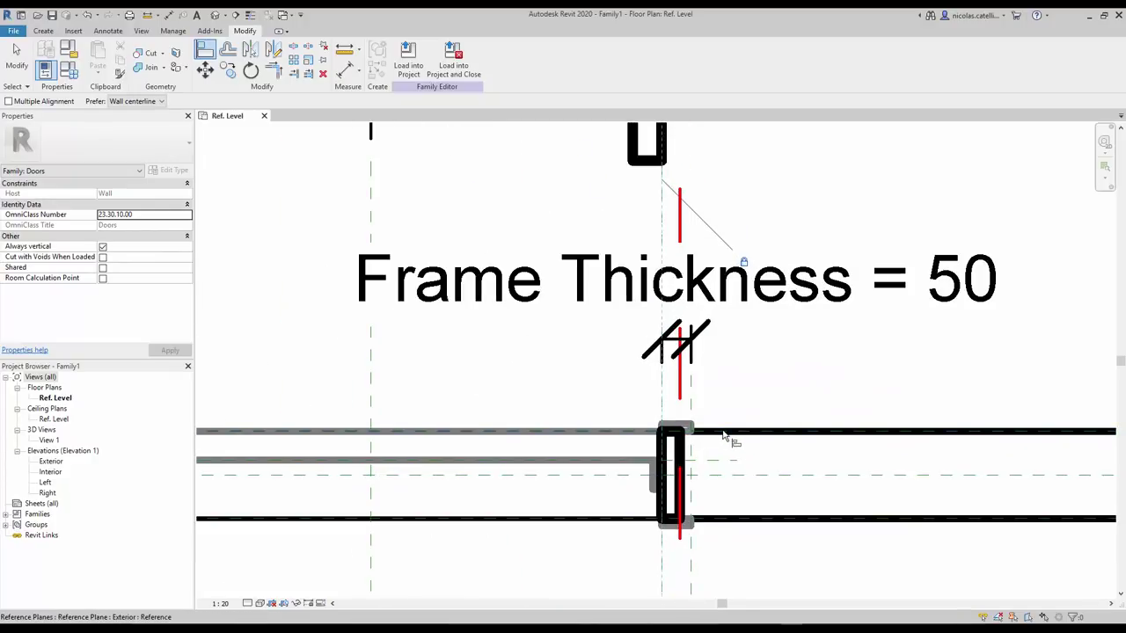
left_click(726, 430)
scroll(727, 433, "down", 3)
key("Escape")
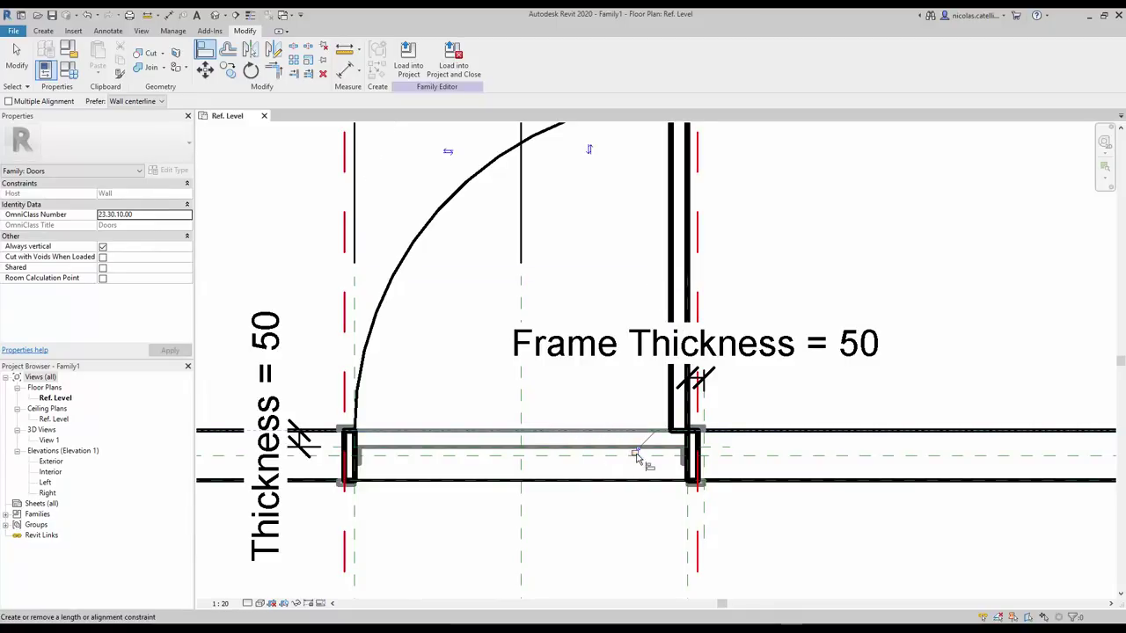
scroll(748, 464, "down", 4)
key("Escape")
- Test the door swing by setting Width to 1200 and Thickness to 60, and undo the thickness change
double_click(665, 583)
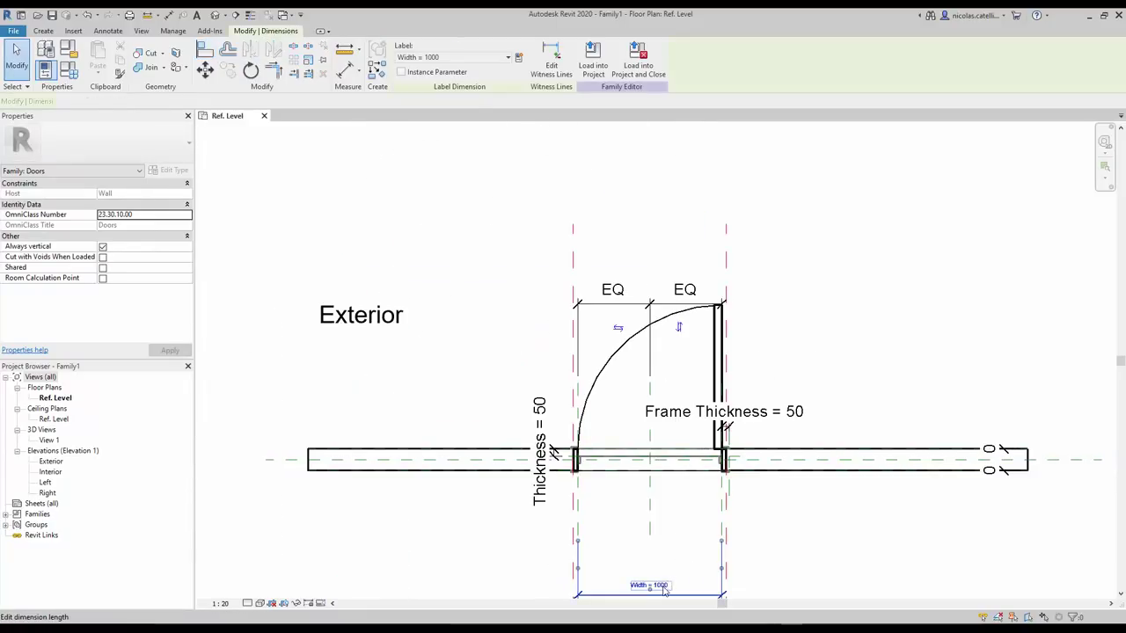
key("Return")
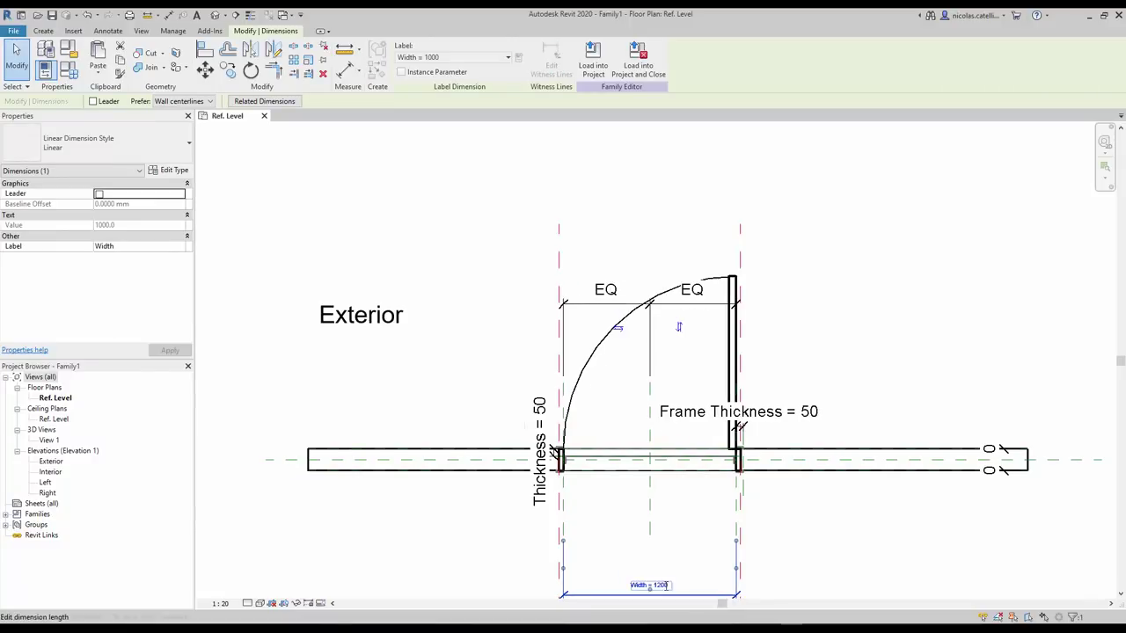
left_click(542, 437)
left_click(545, 434)
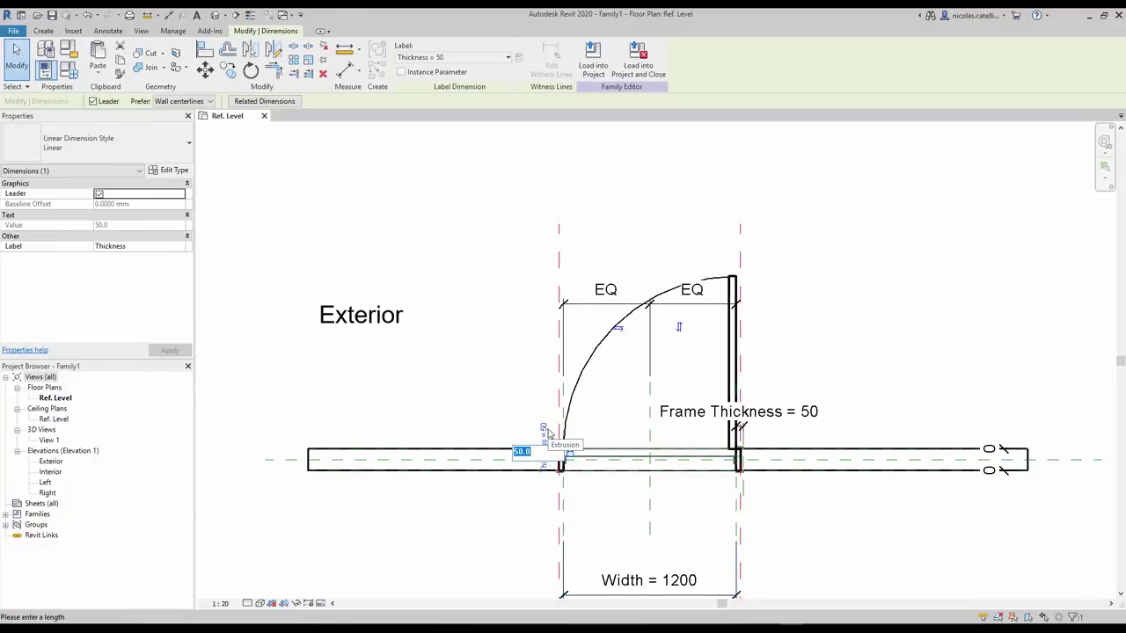
type("60")
key("Escape")
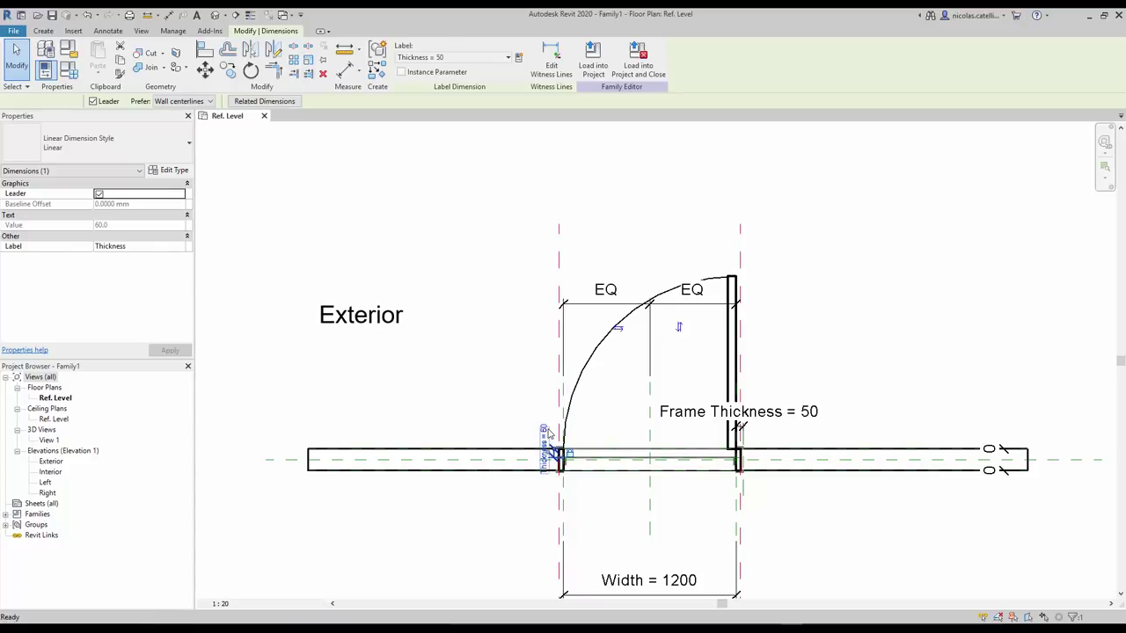
key("Escape")
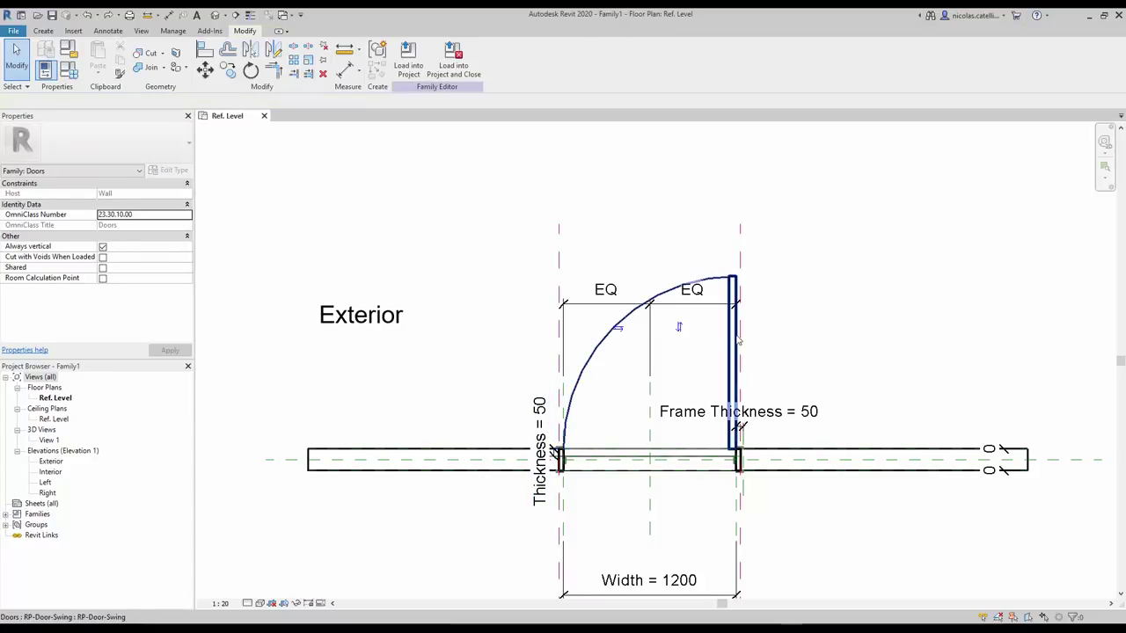
- Test the door swing by reducing the Swing Angle parameter in the family types, and undo the change
left_click(69, 81)
left_click(607, 296)
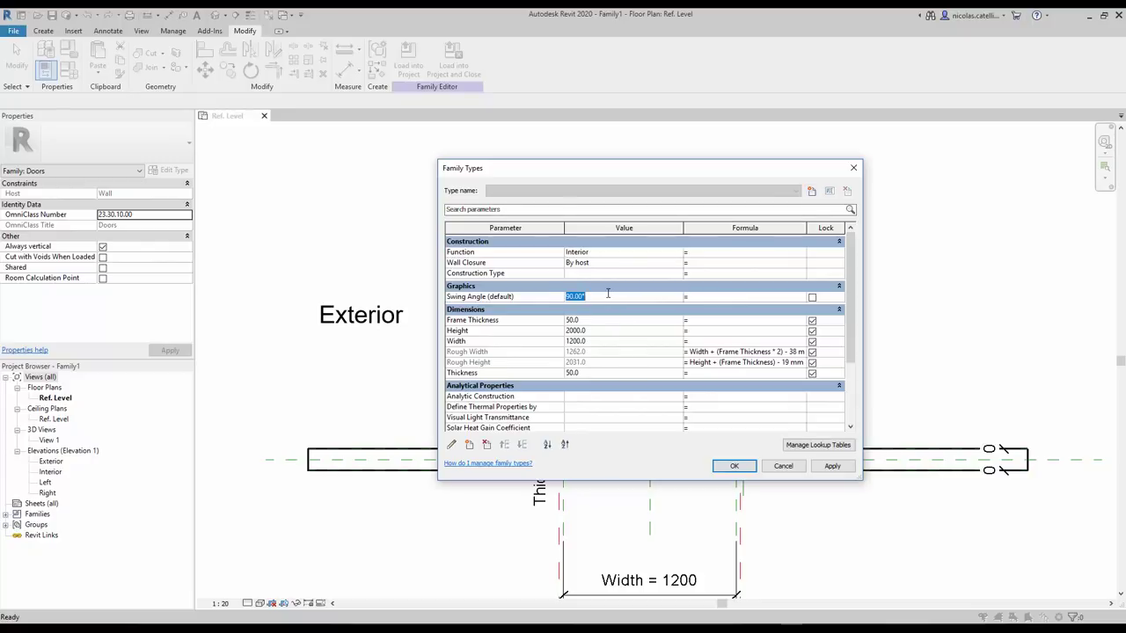
left_click(735, 466)
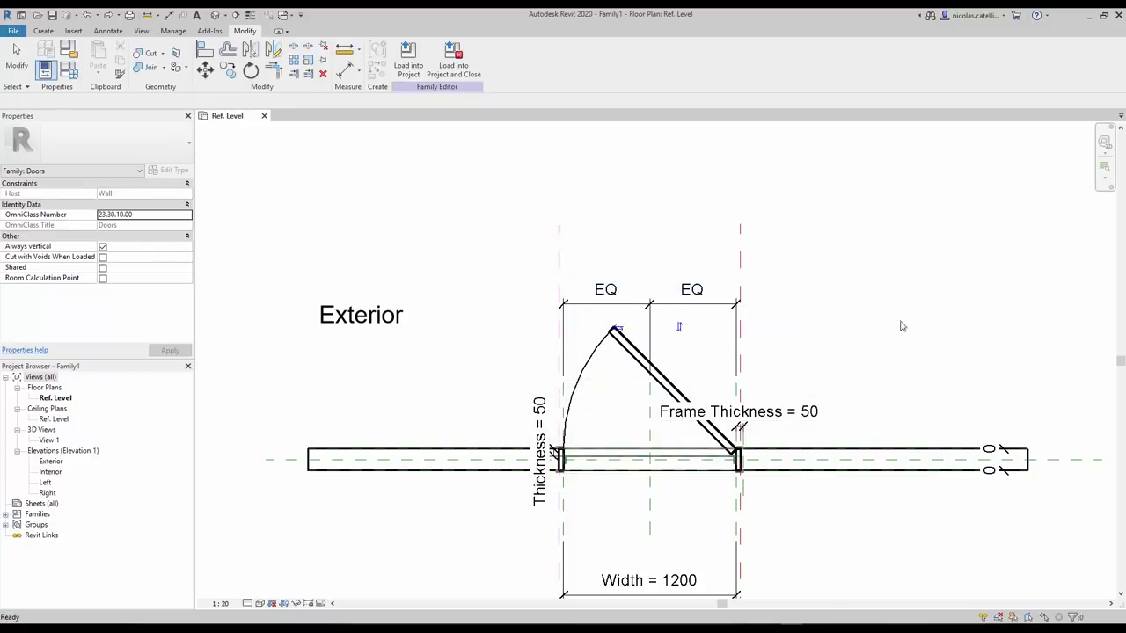
key("ctrl+z")
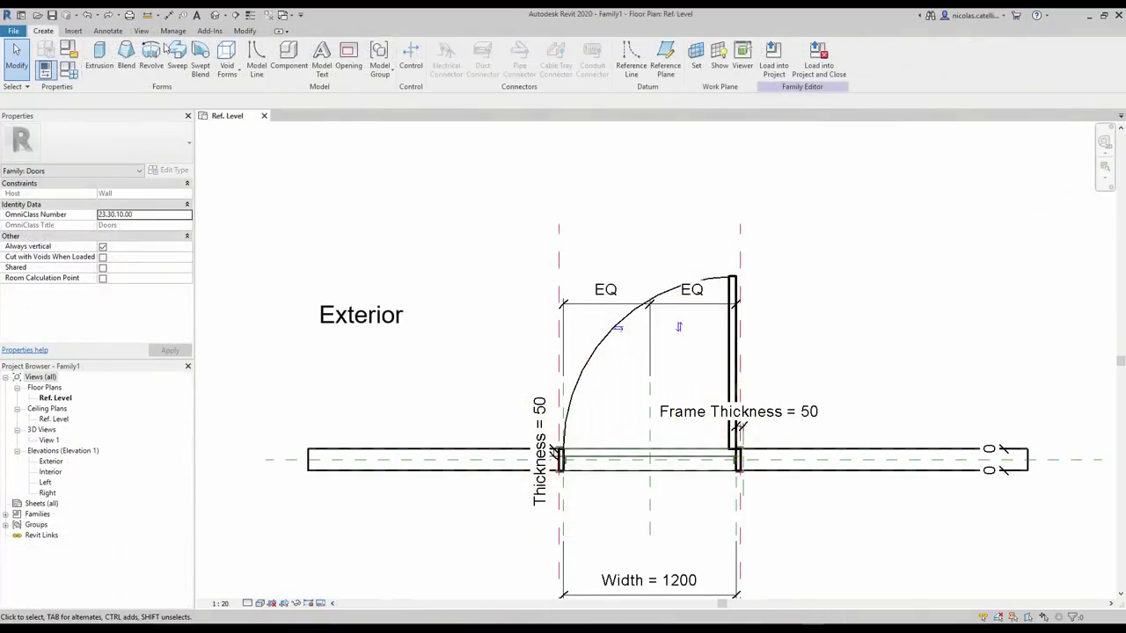
- Load the M_Handle Lever.rfa family from the Hardware folder of the library's Doors folder
left_click(73, 31)
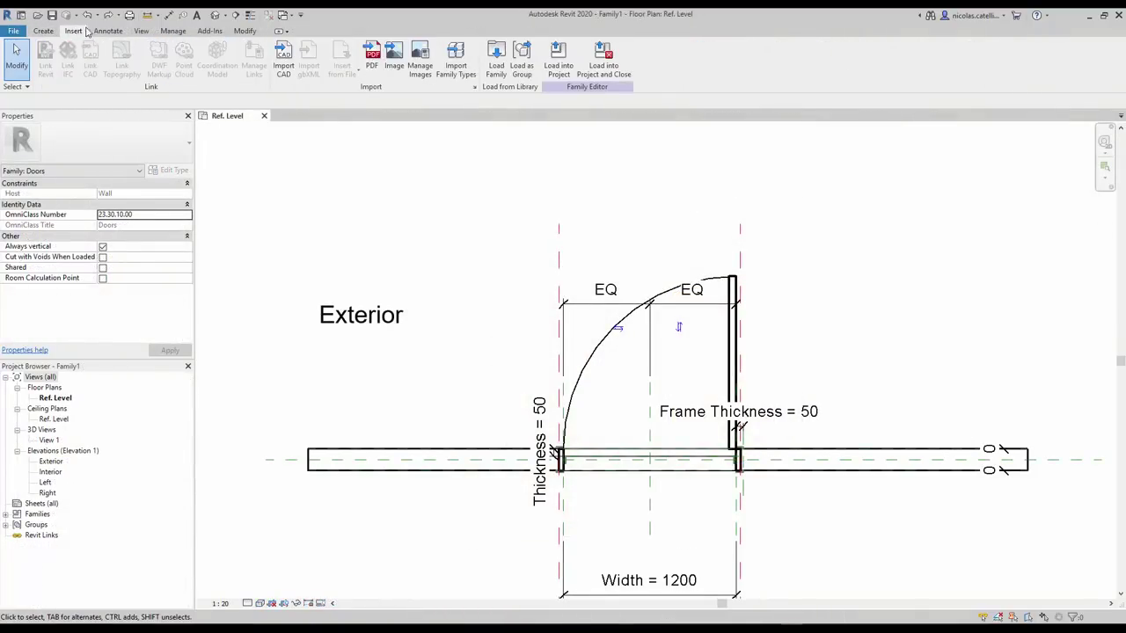
left_click(498, 67)
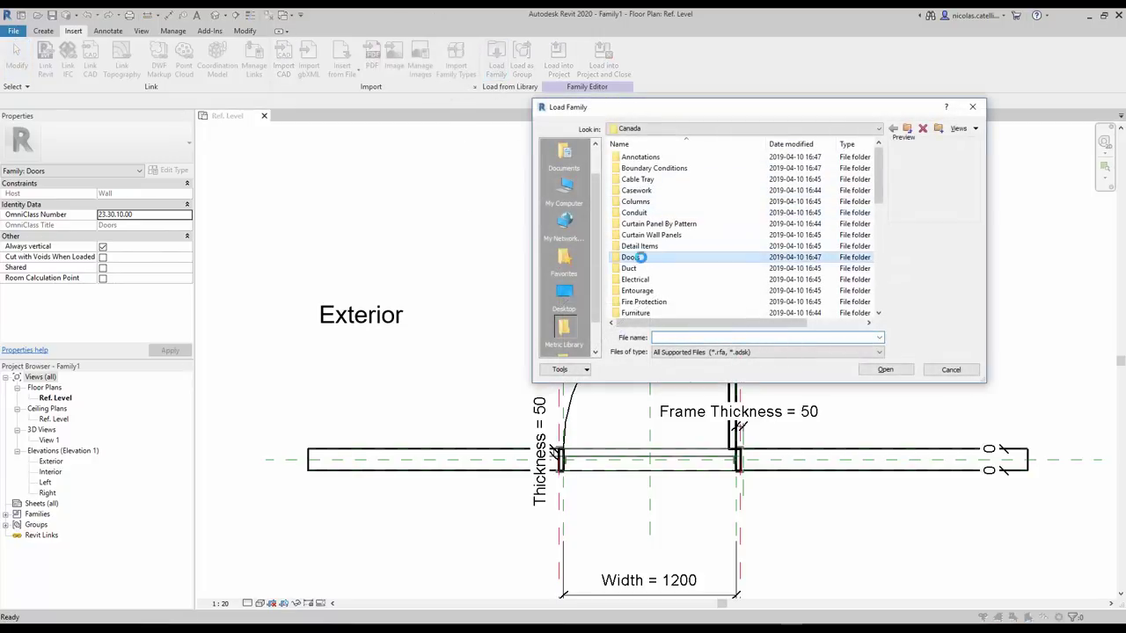
double_click(634, 257)
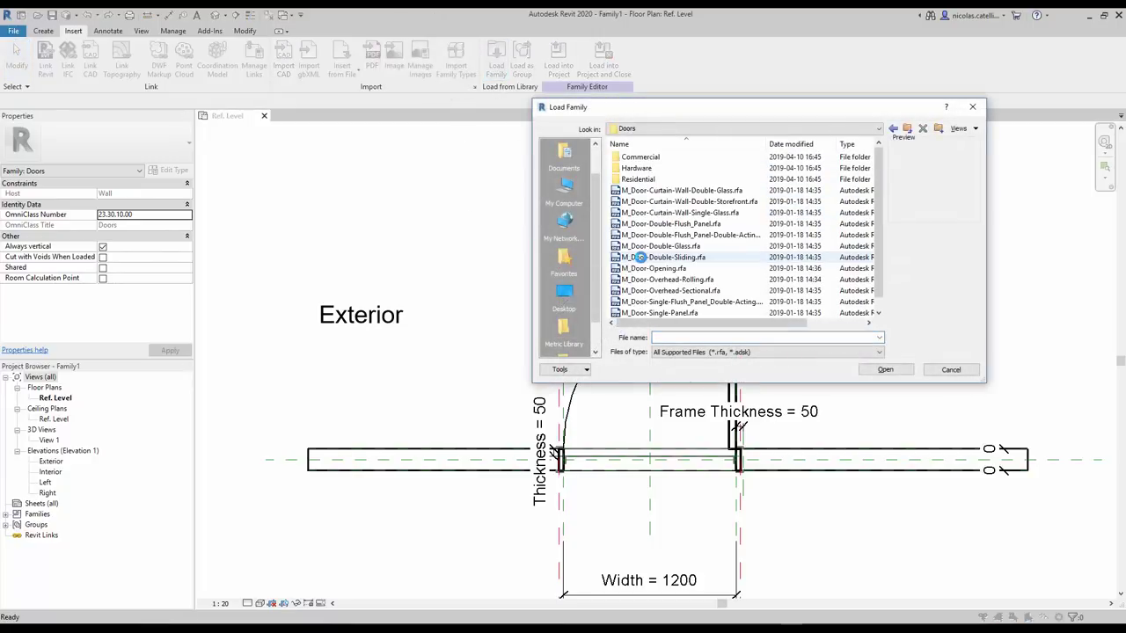
double_click(638, 168)
left_click(673, 191)
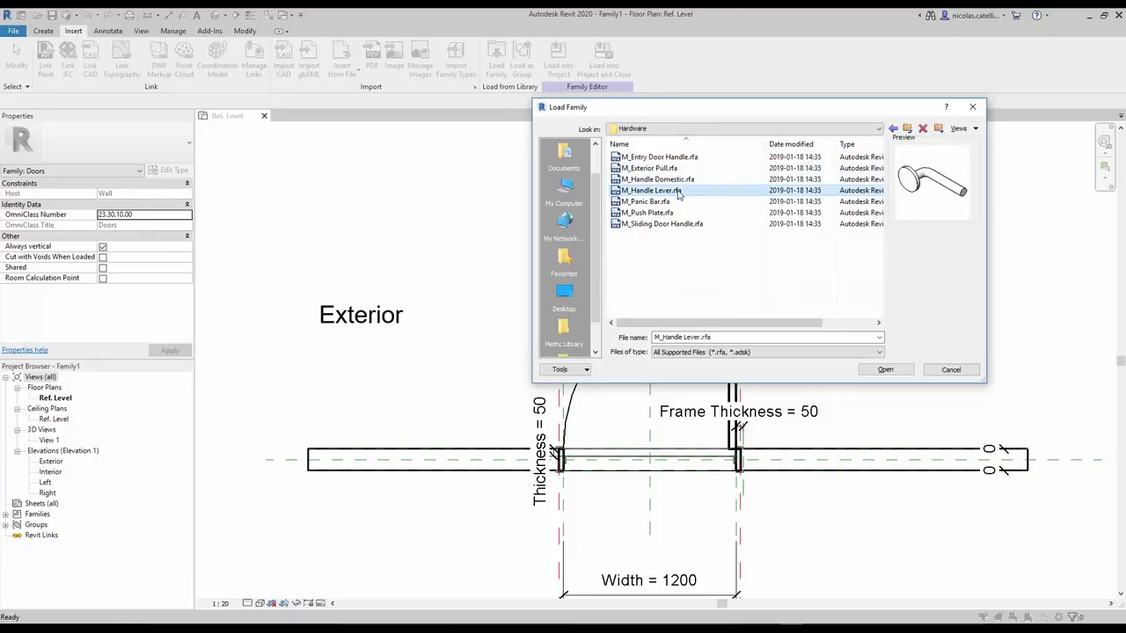
left_click(885, 370)
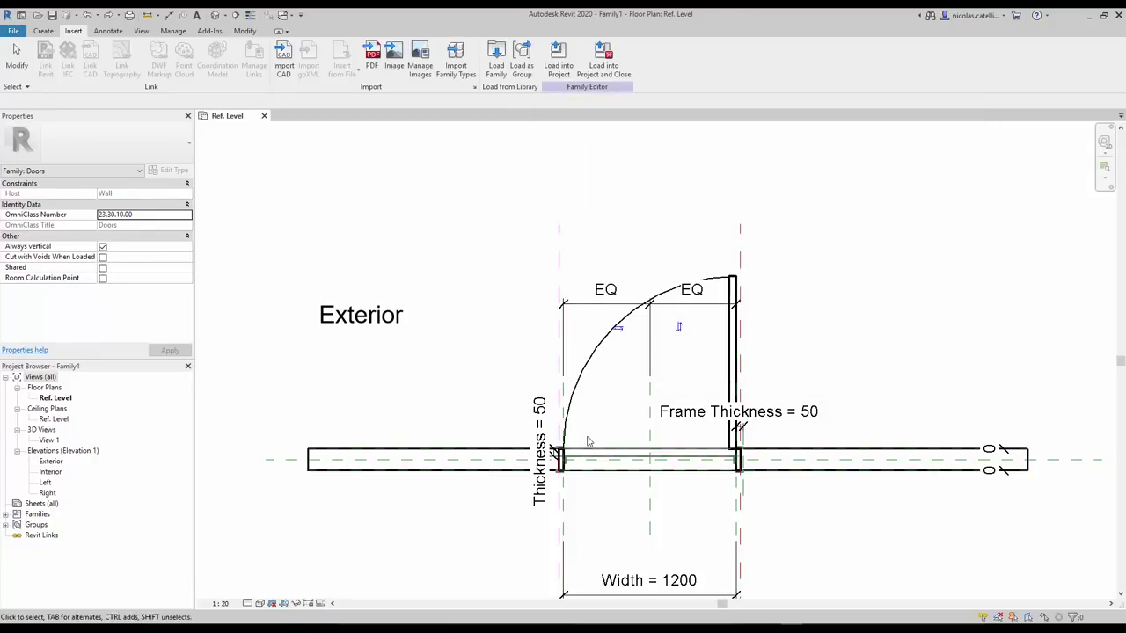
- Place two M_Handle Lever components in plan, one on the exterior and one on the interior side of the door near the swing's free edge
left_click(45, 32)
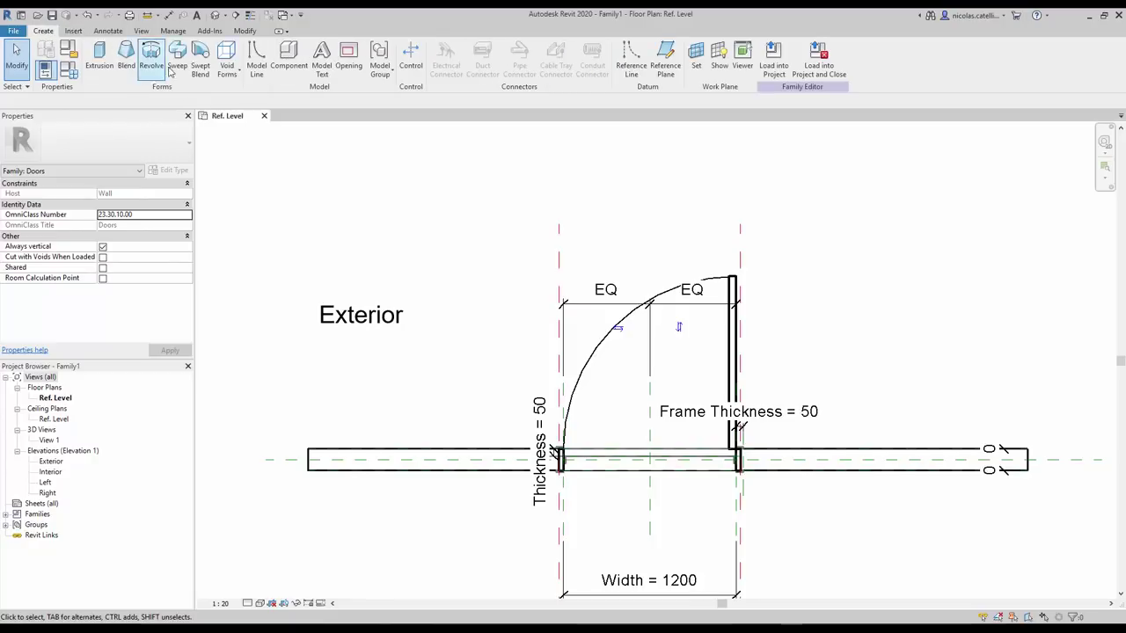
left_click(297, 66)
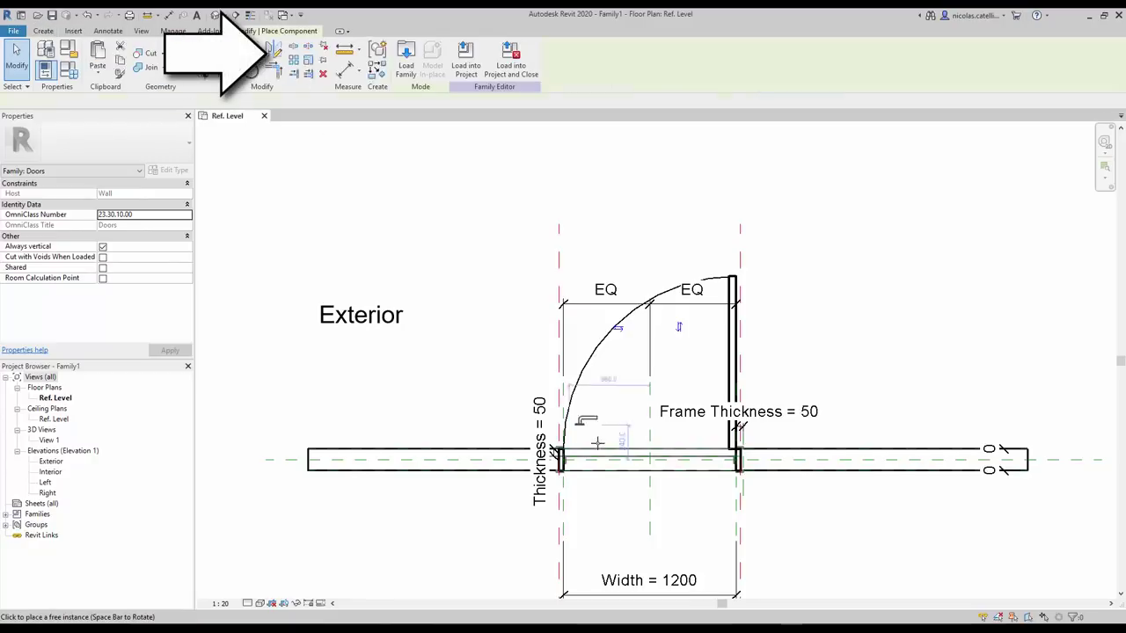
scroll(572, 439, "up", 3)
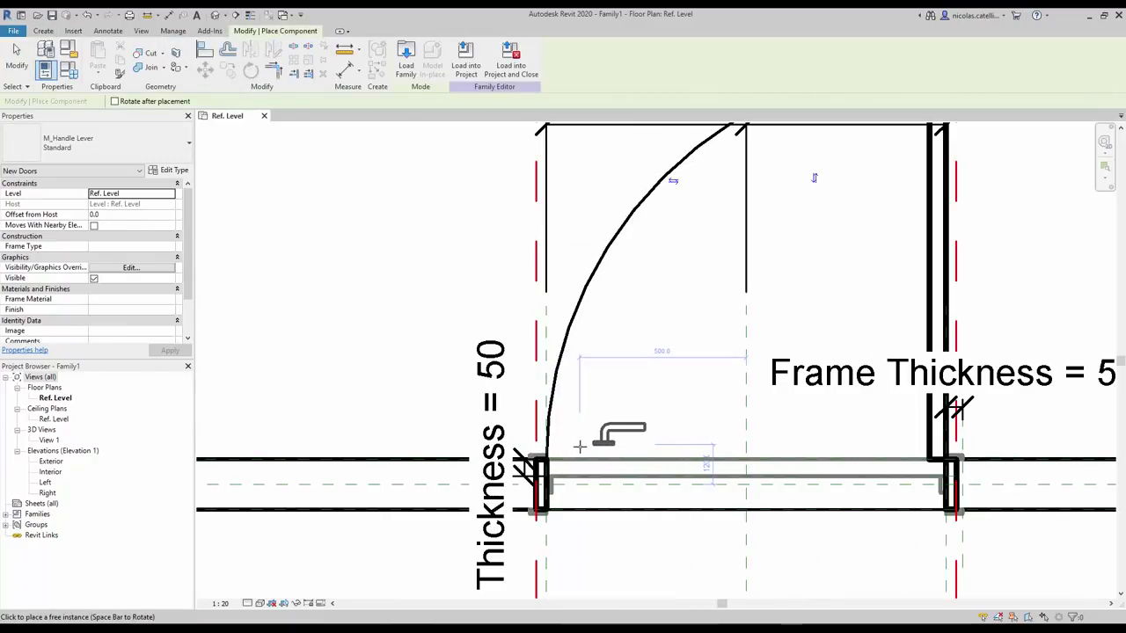
left_click(582, 440)
left_click(587, 533)
key("Escape")
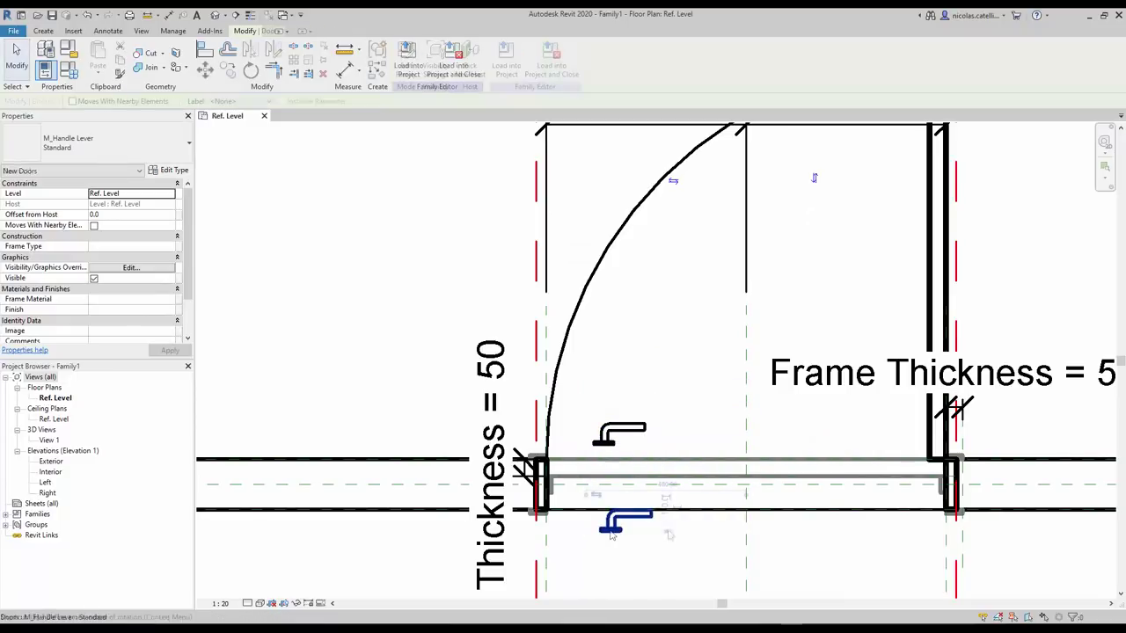
- Rotate the interior handle half a turn and mirror it about its own centreline so its lever points toward the hinge, keeping only the mirrored handle
key("r")
key("o")
left_click(719, 528)
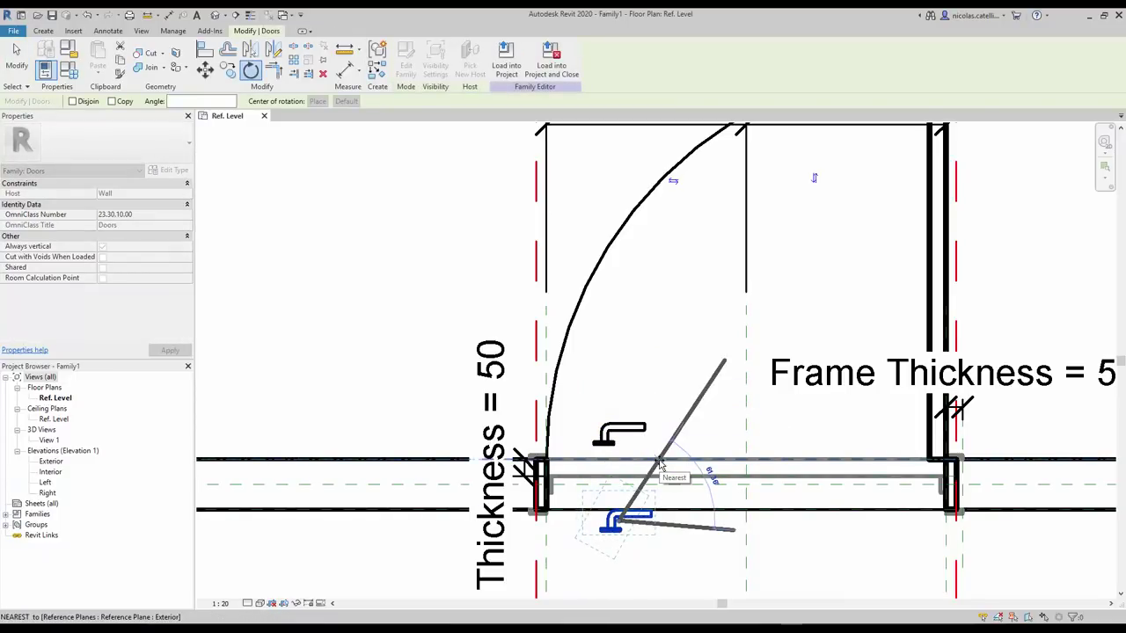
left_click(576, 510)
key("m")
key("m")
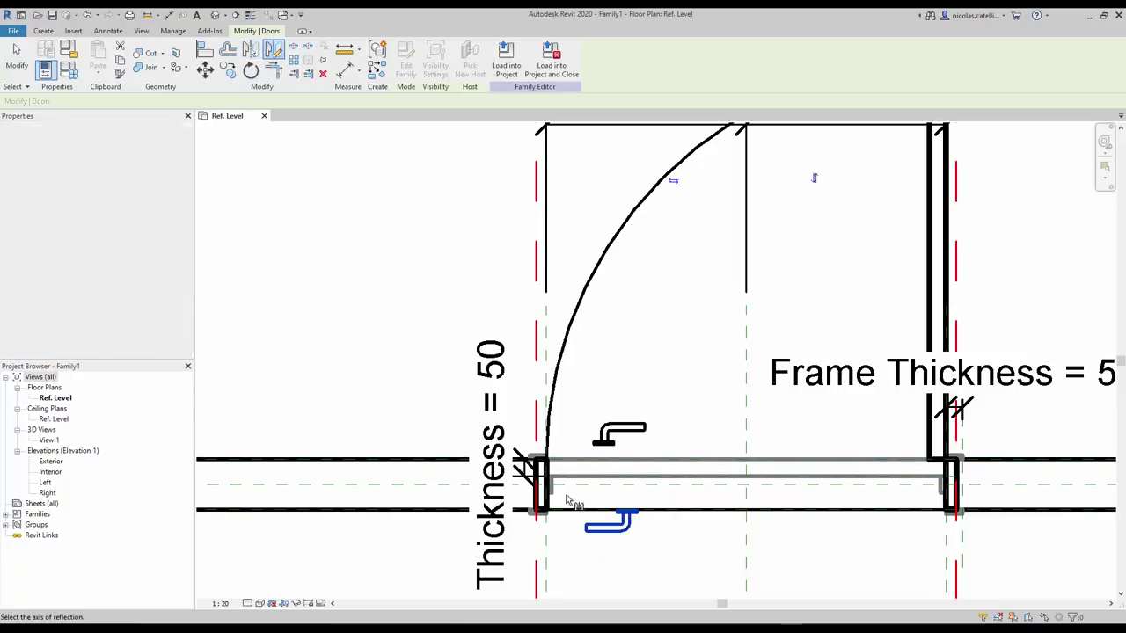
left_click(628, 530)
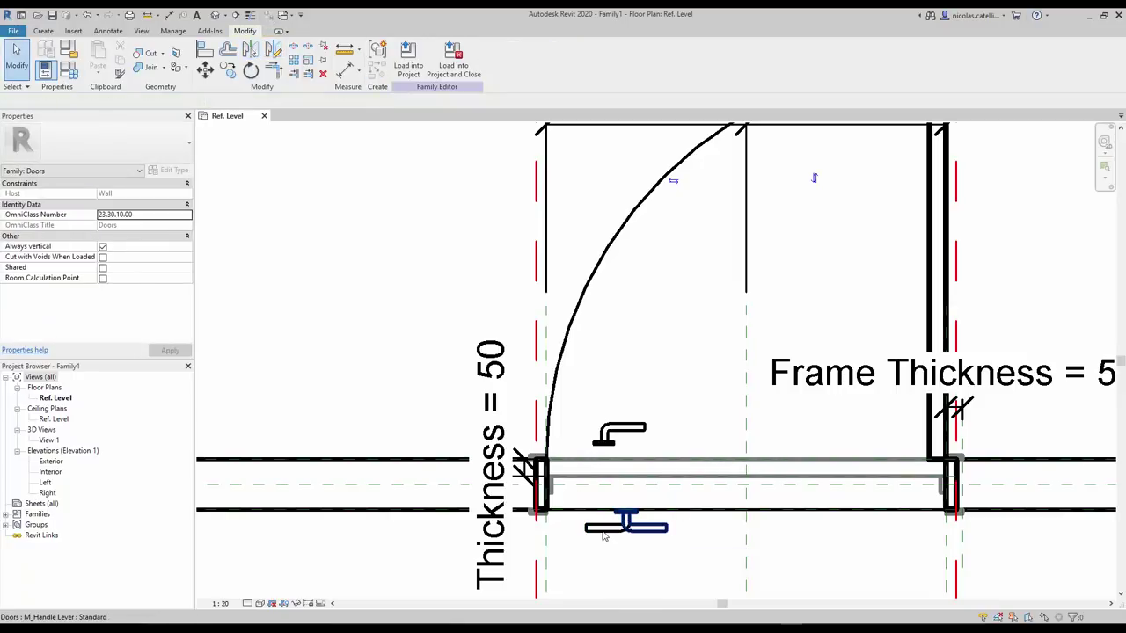
- Align and lock the interior handle to the panel's interior face and the exterior handle to the panel's exterior face
key("a")
key("l")
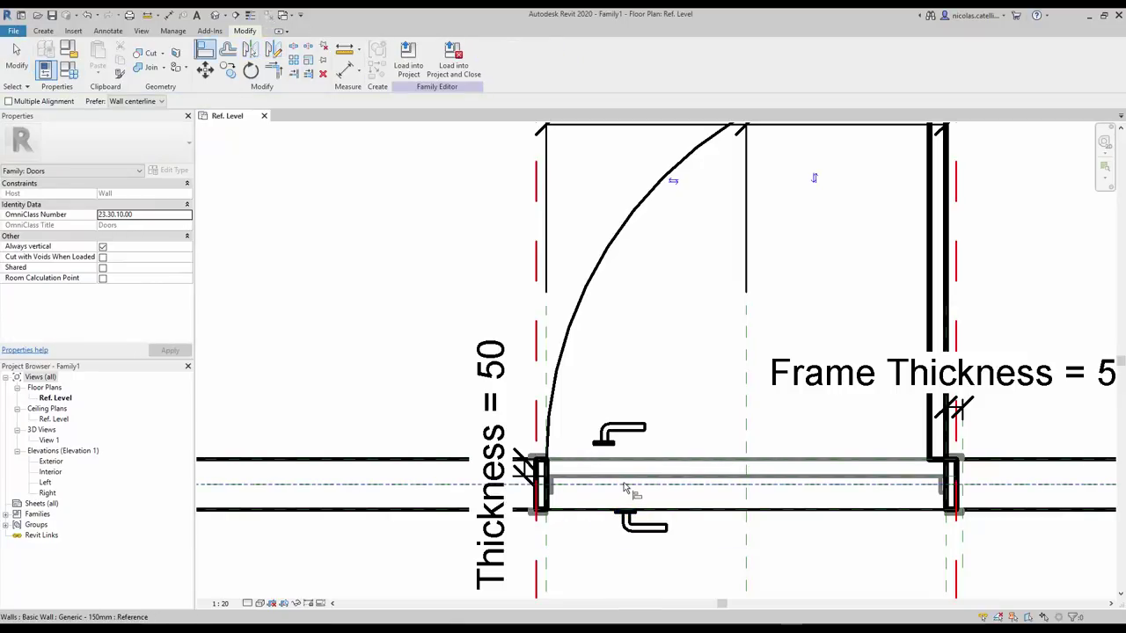
left_click(624, 485)
left_click(630, 519)
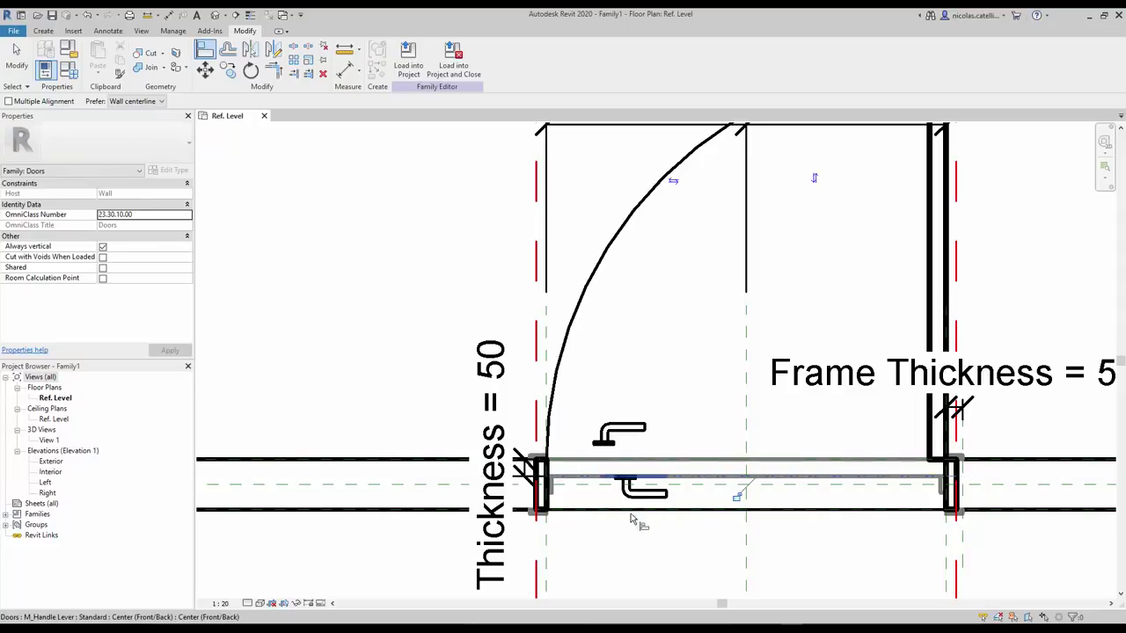
left_click(658, 460)
left_click(620, 443)
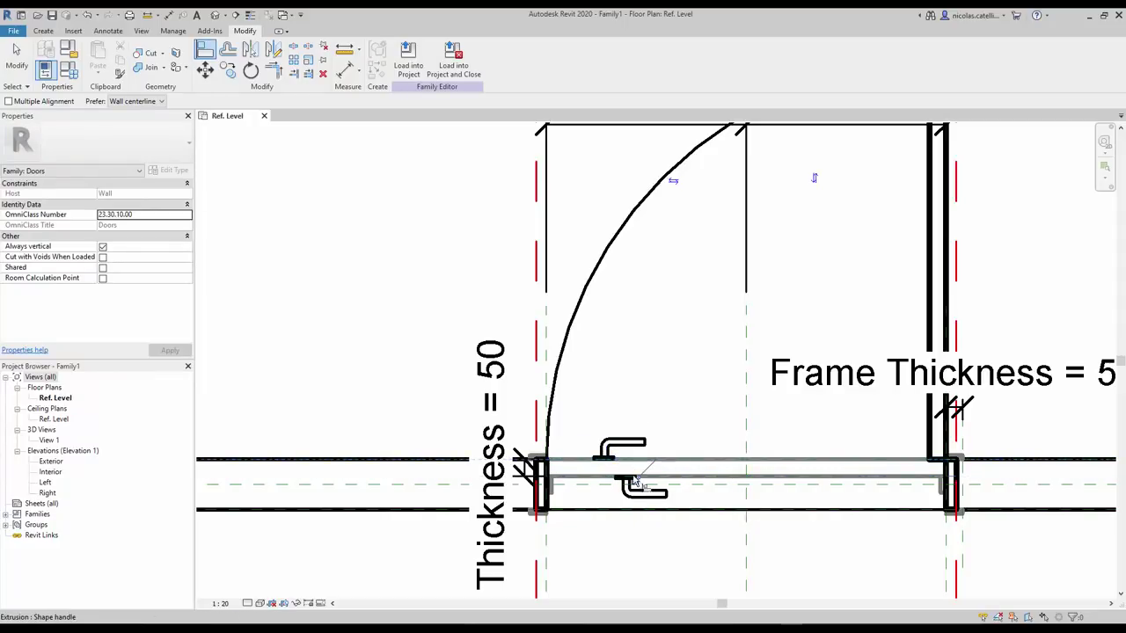
- Dimension the centreline of each handle from the opening reference plane on the strike side
key("d")
key("i")
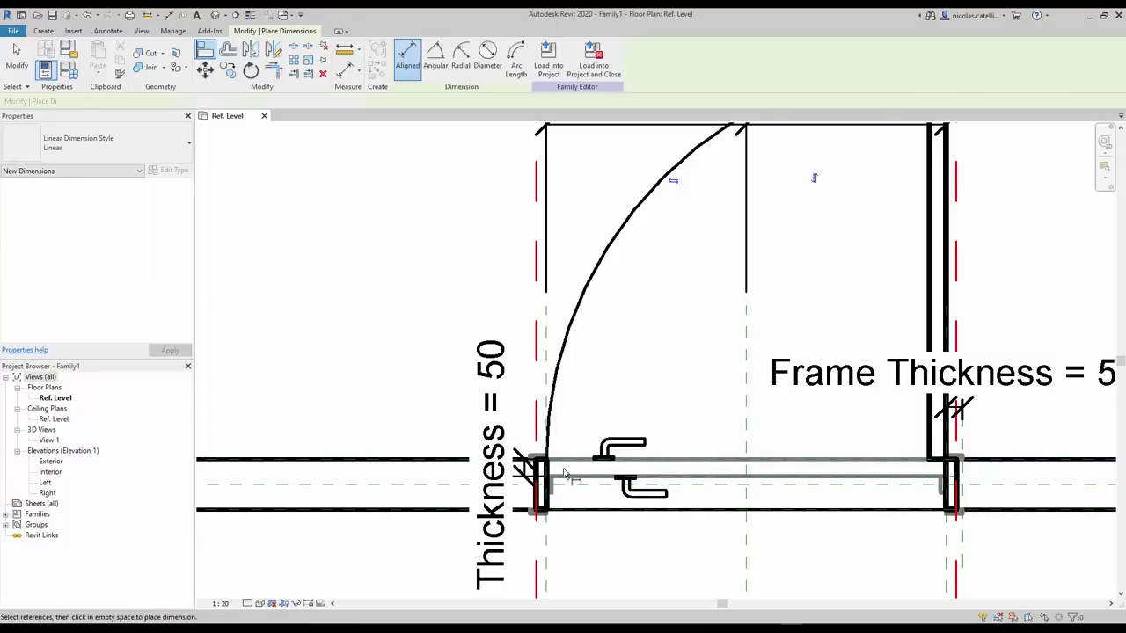
left_click(546, 554)
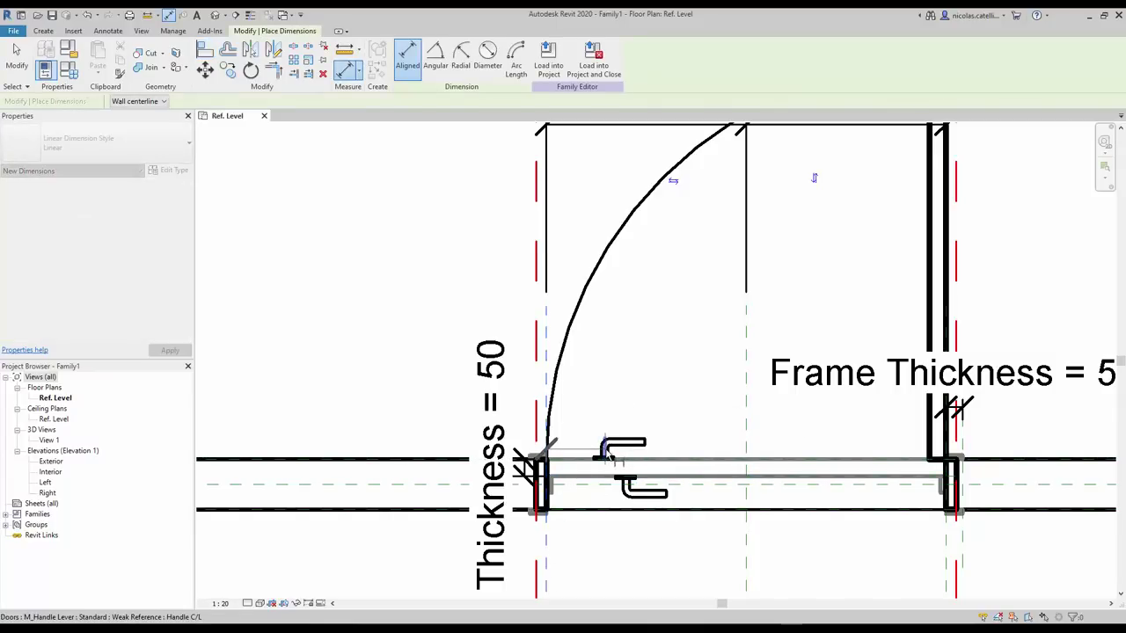
left_click(606, 450)
left_click(615, 421)
left_click(546, 532)
left_click(623, 488)
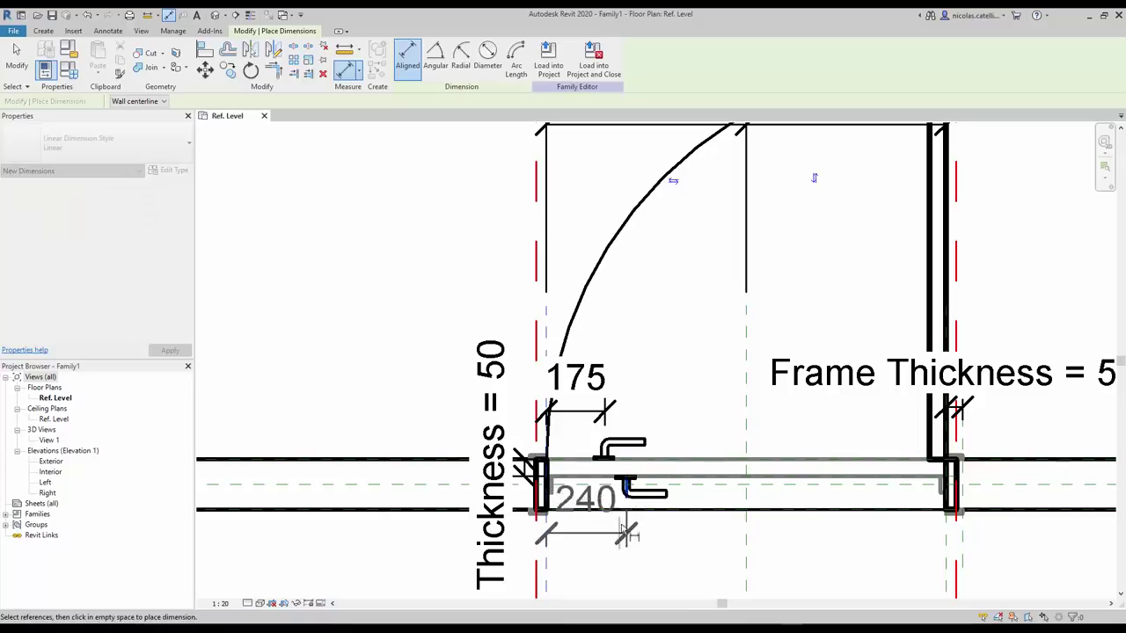
left_click(625, 558)
key("Escape")
- Set both handle dimensions from the strike-side reference plane to 100 and lock them
left_click(607, 448)
left_click(576, 393)
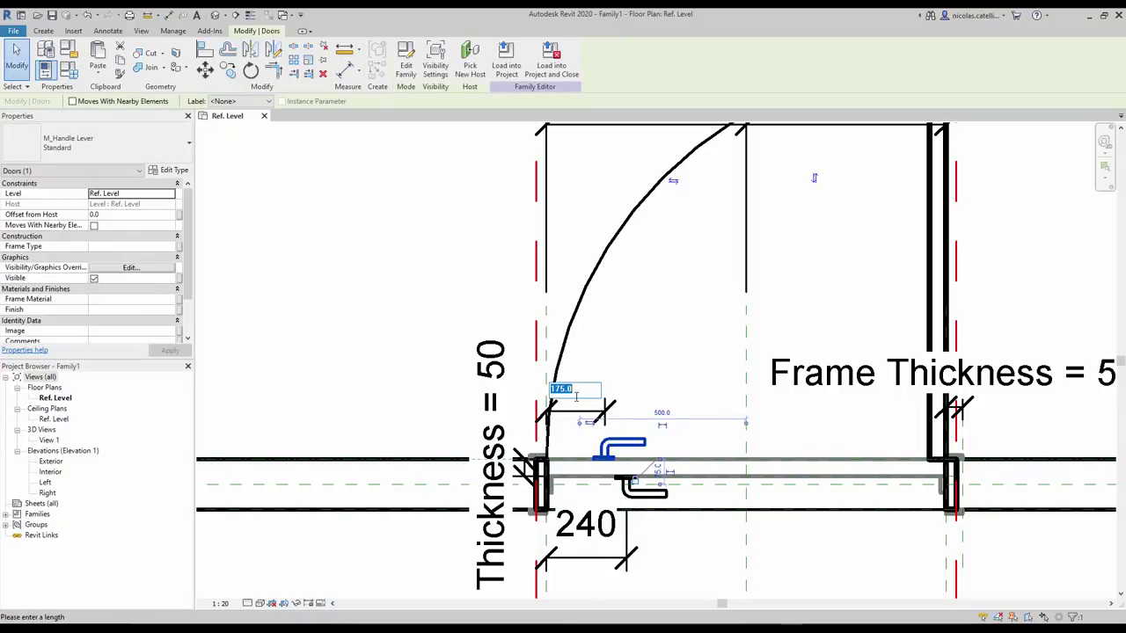
key("Return")
left_click(585, 412)
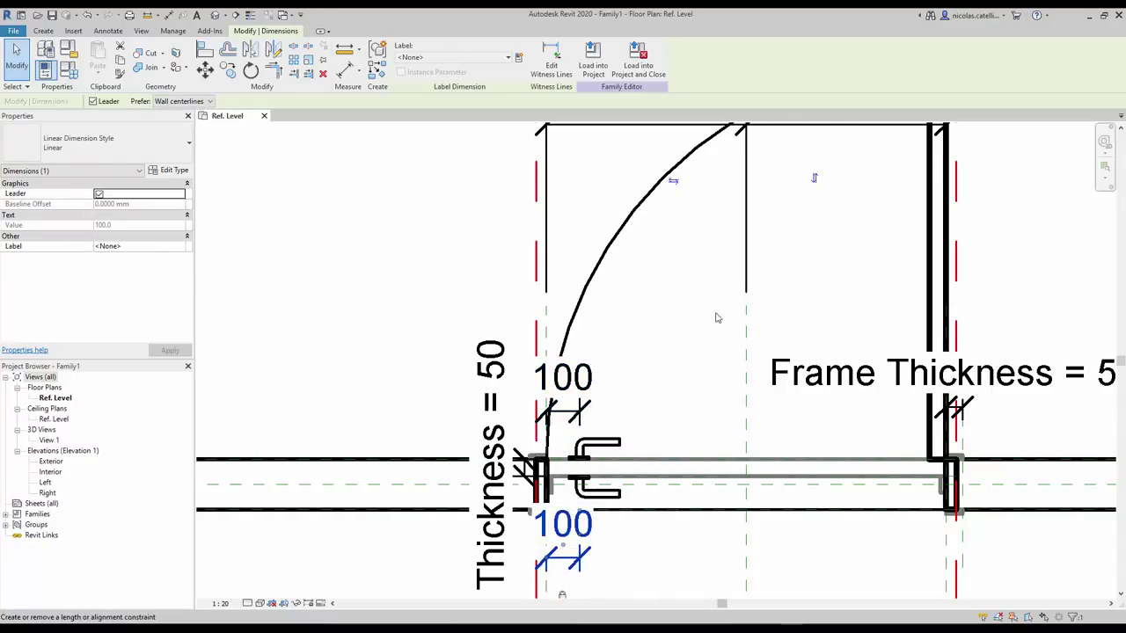
- Test that the handles follow the door by setting Width to 900, and undo the change
scroll(716, 314, "down", 2)
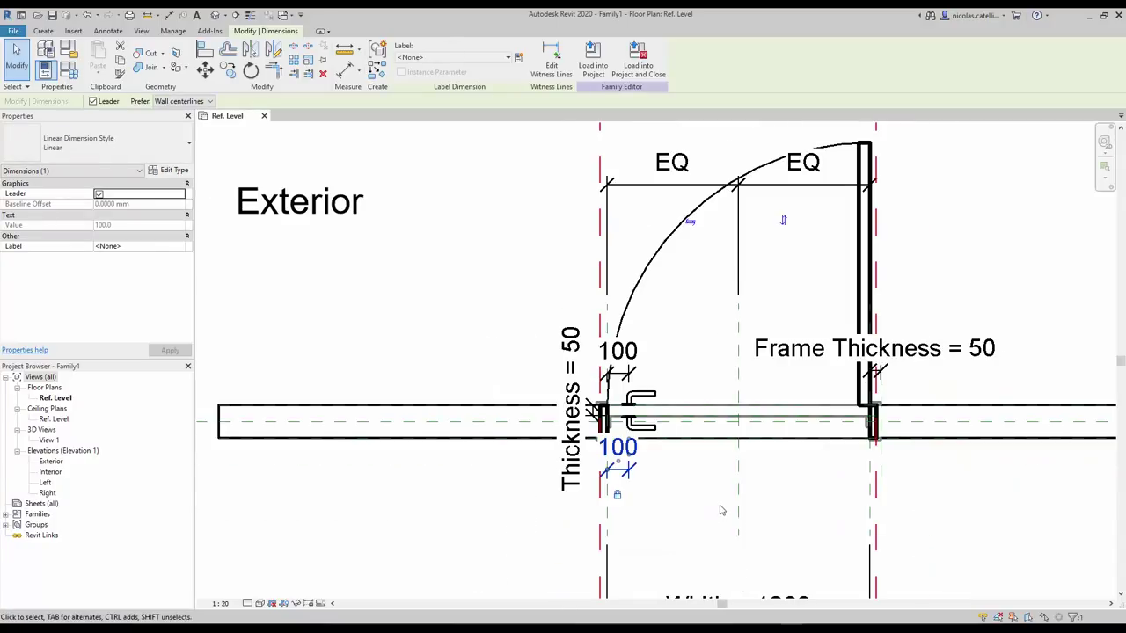
scroll(607, 435, "down", 1)
left_click(741, 573)
left_click(716, 567)
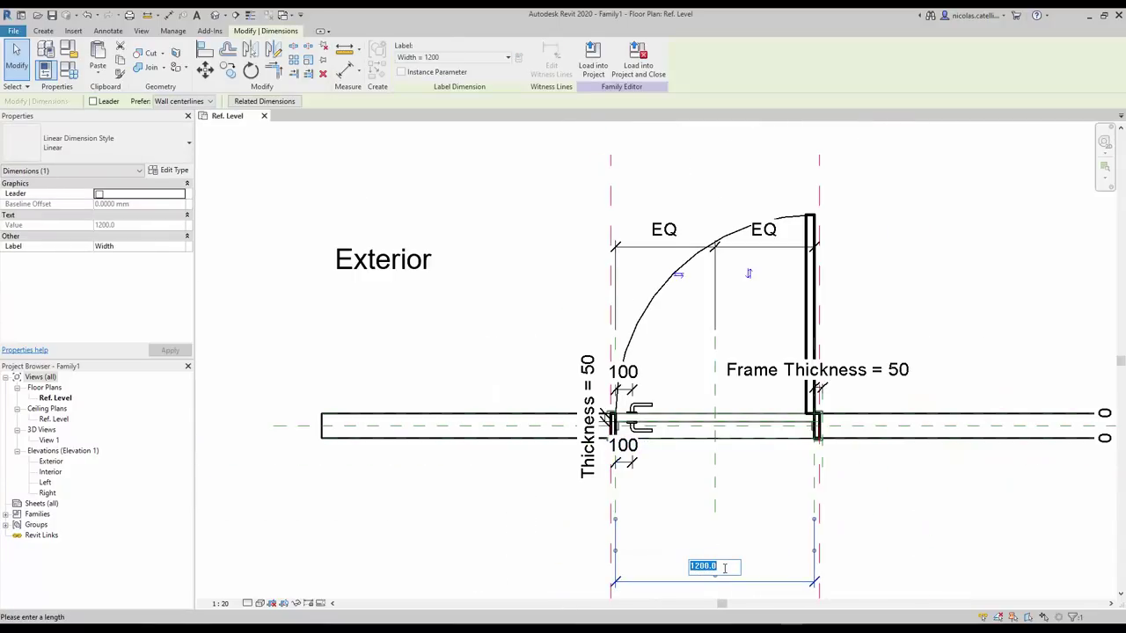
type("900")
key("Return")
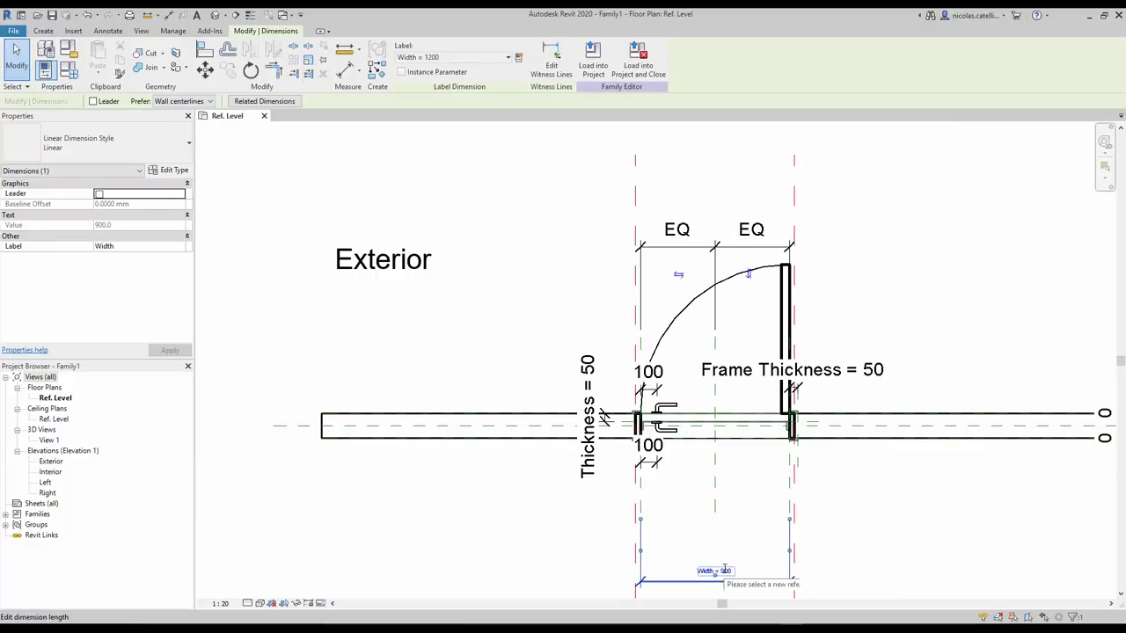
key("ctrl+z")
- In the Exterior elevation, draw a horizontal reference plane across the door about 887 mm above Ref. Level
double_click(52, 461)
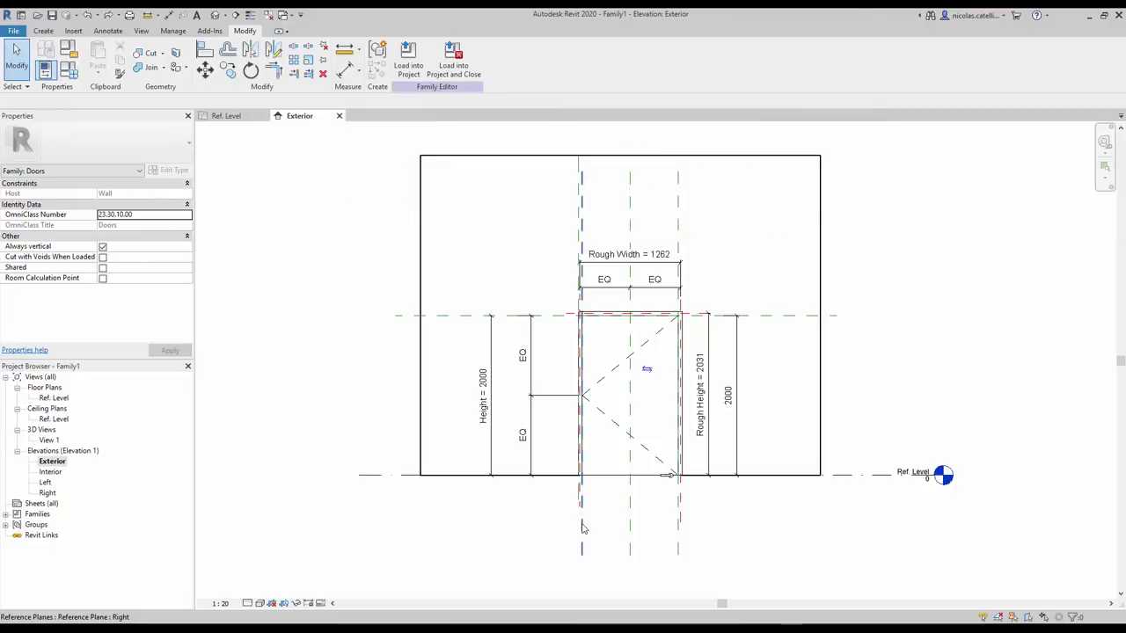
left_click(582, 528)
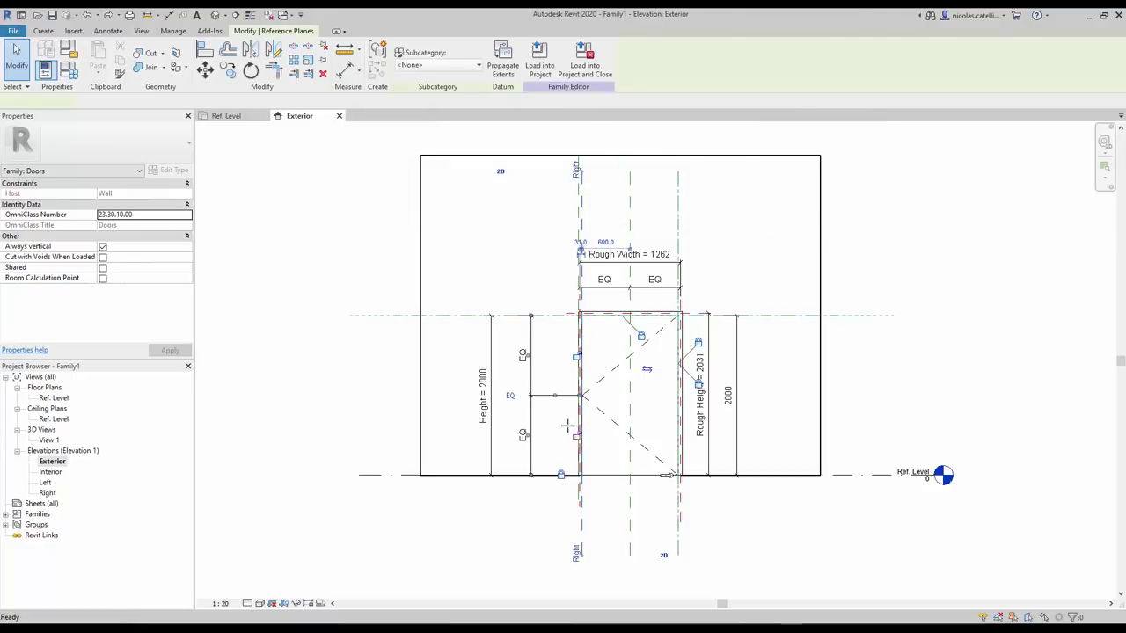
key("c")
key("s")
left_click(546, 403)
left_click(779, 404)
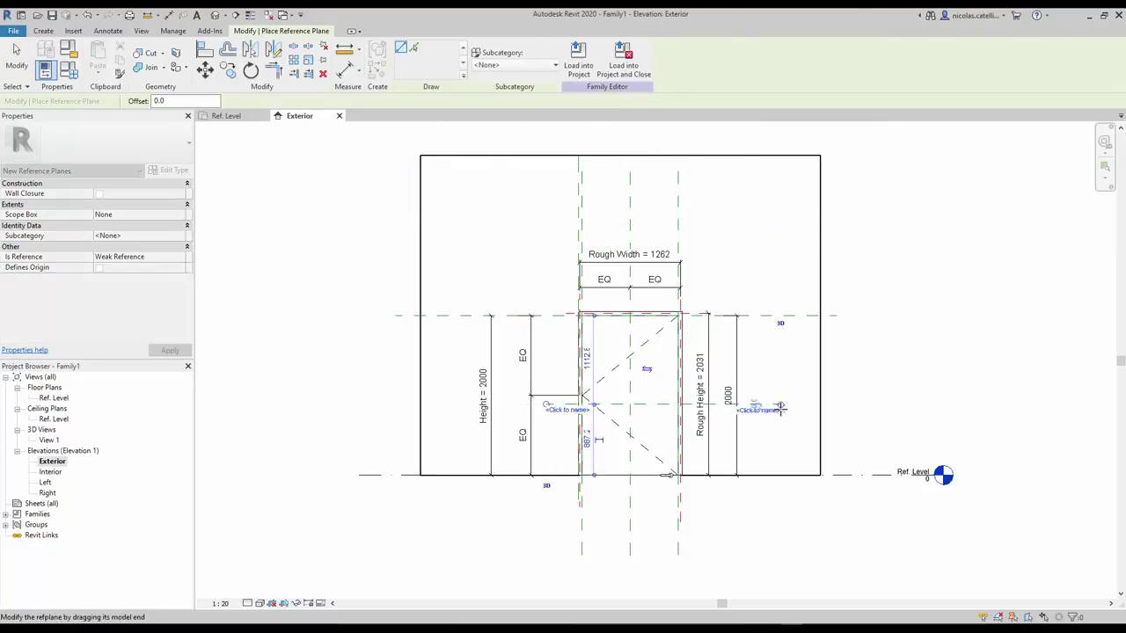
key("Escape")
key("Escape")
- Align and lock both door handles to the new horizontal reference plane
scroll(666, 423, "up", 2)
key("a")
key("l")
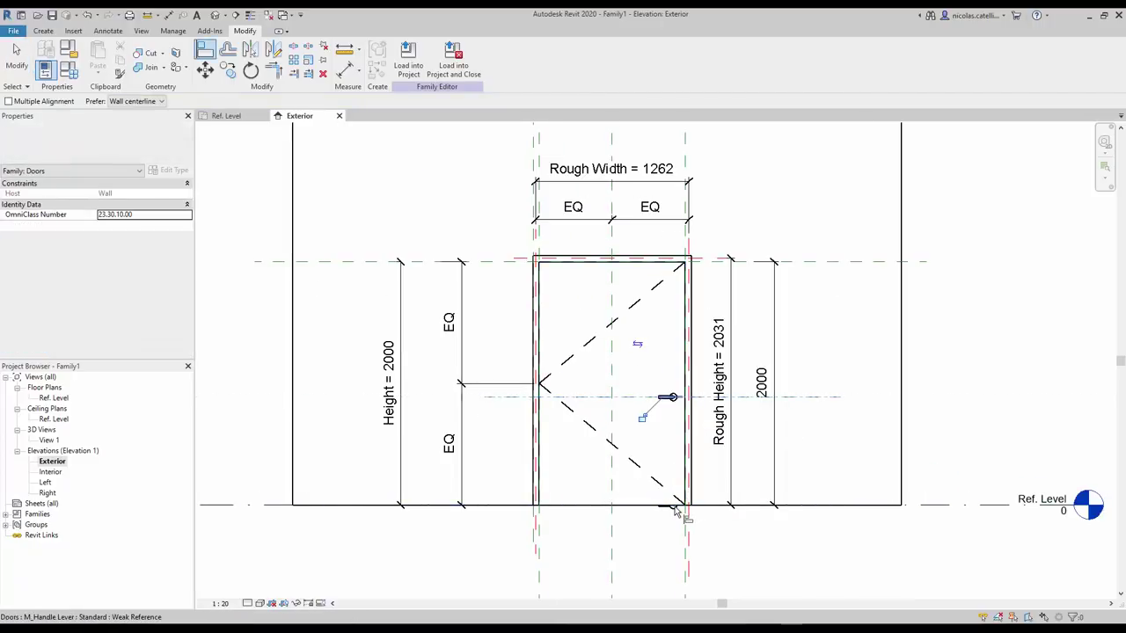
left_click(668, 397)
left_click(645, 422)
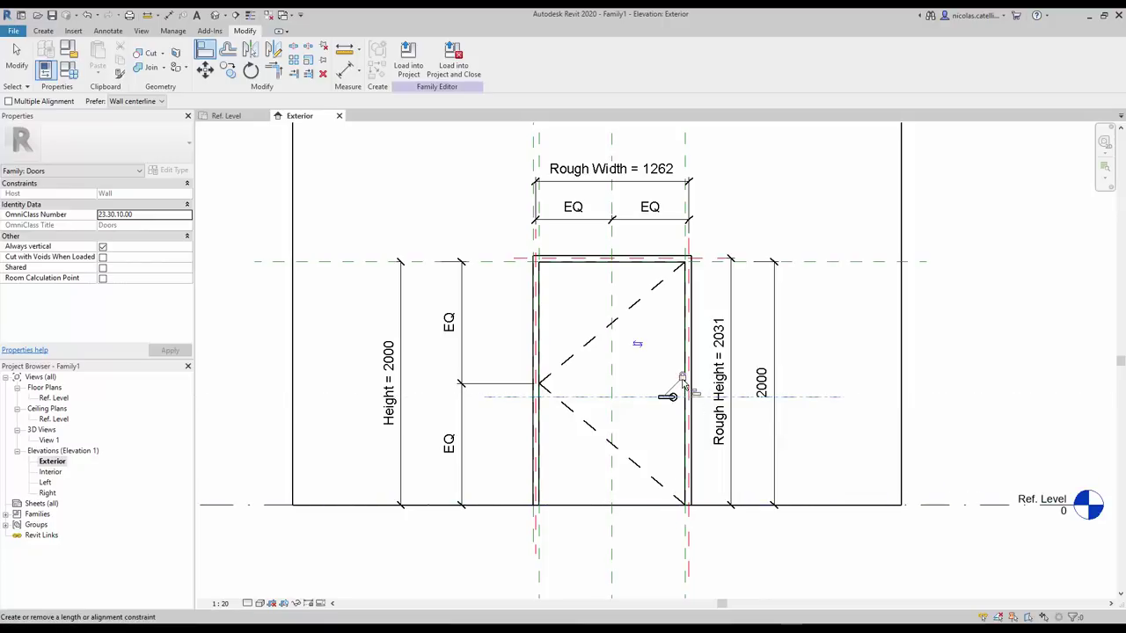
key("Escape")
key("Escape")
- Add an aligned dimension from Ref. Level to the horizontal reference plane through the door handles
key("d")
key("i")
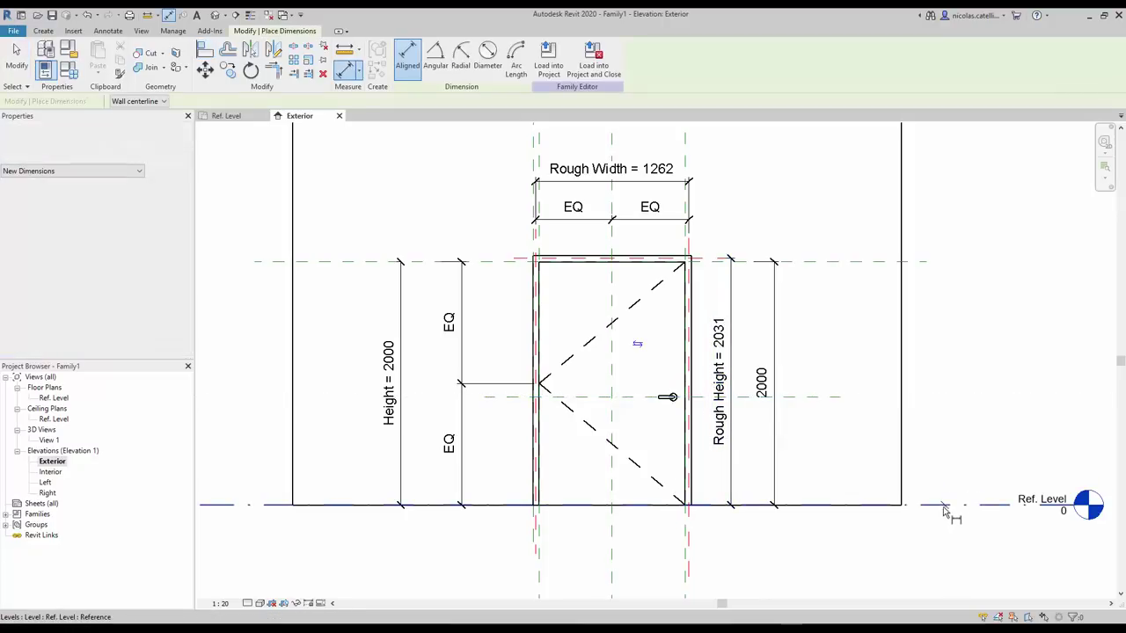
left_click(947, 506)
left_click(827, 396)
left_click(821, 430)
key("Escape")
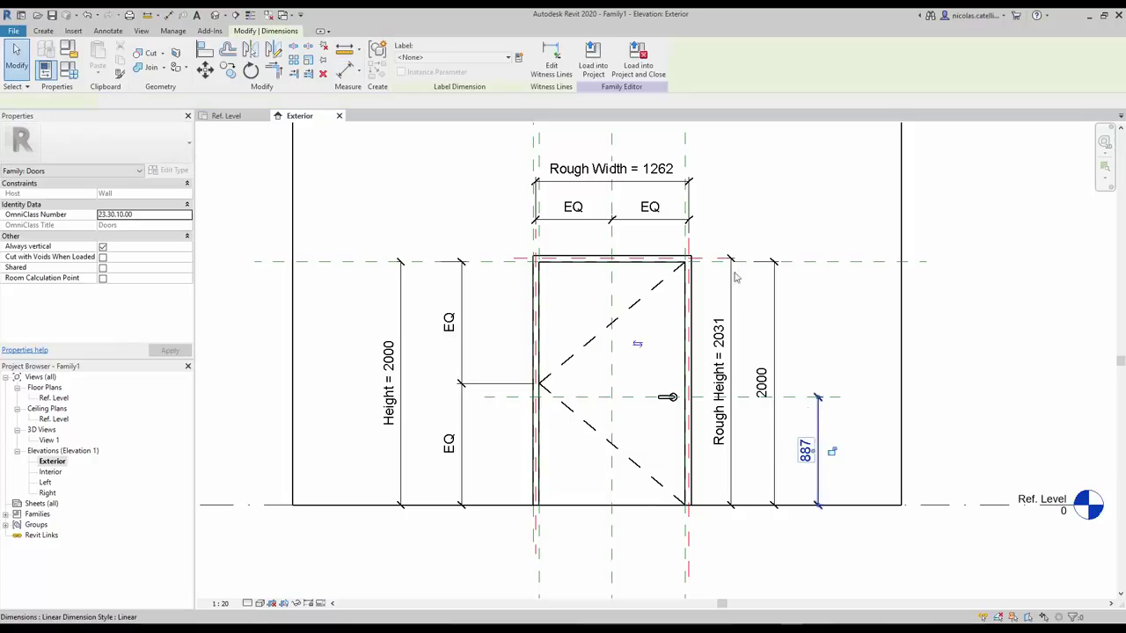
- Label the handle height dimension with a new type parameter named Strike Distance
left_click(521, 62)
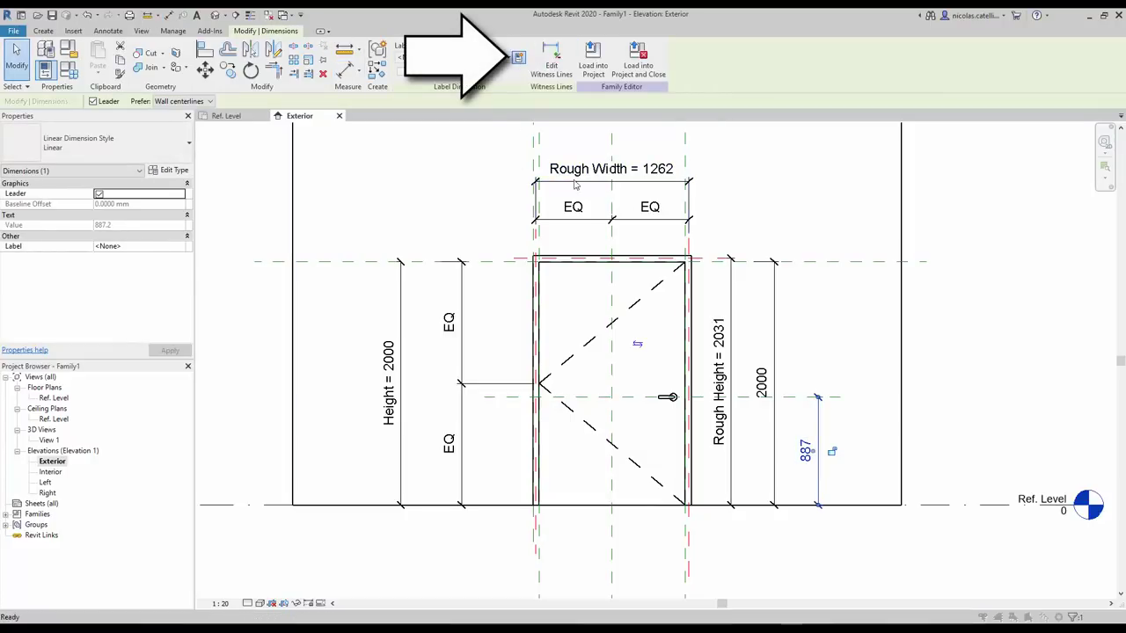
type("S")
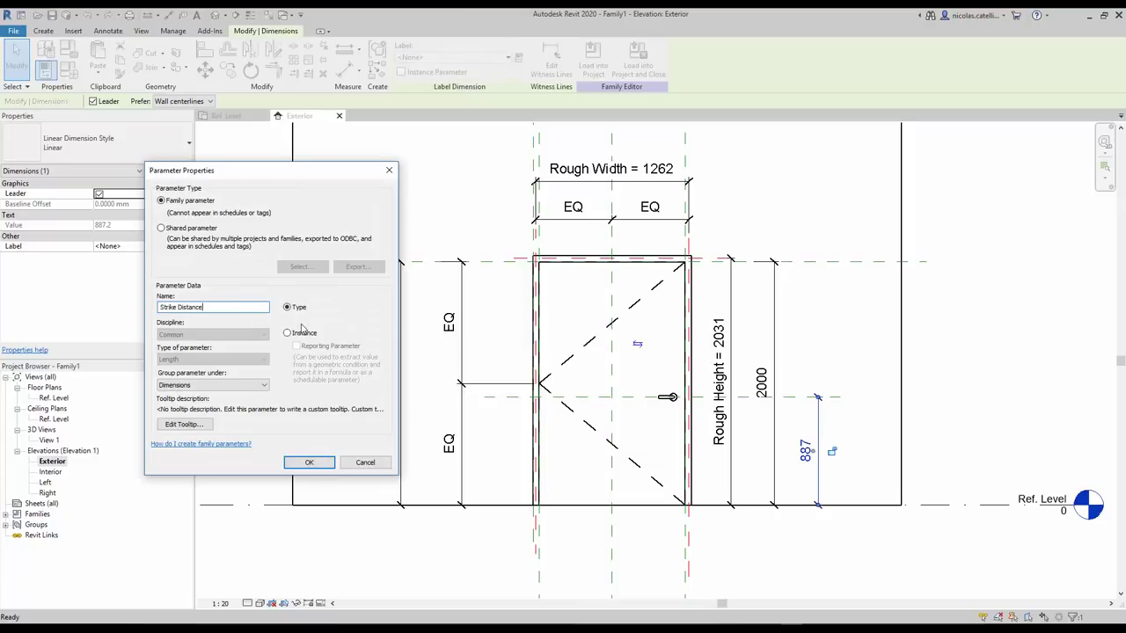
type("trike Distance")
key("Return")
- Set the Strike Distance dimension to 900 and deselect it
left_click(810, 430)
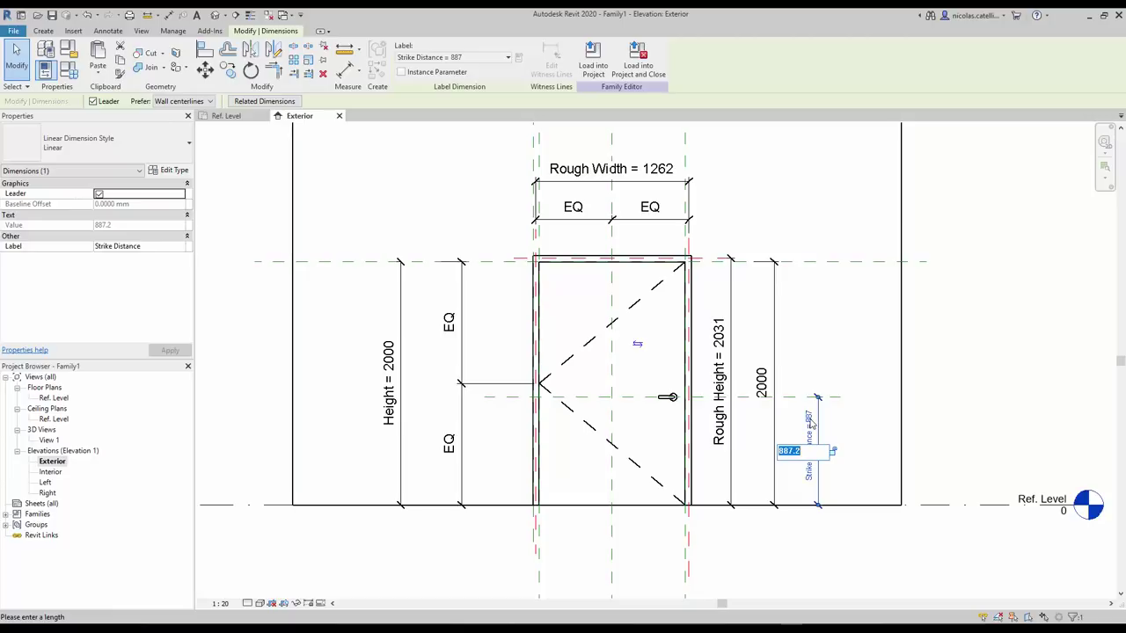
type("900")
key("Return")
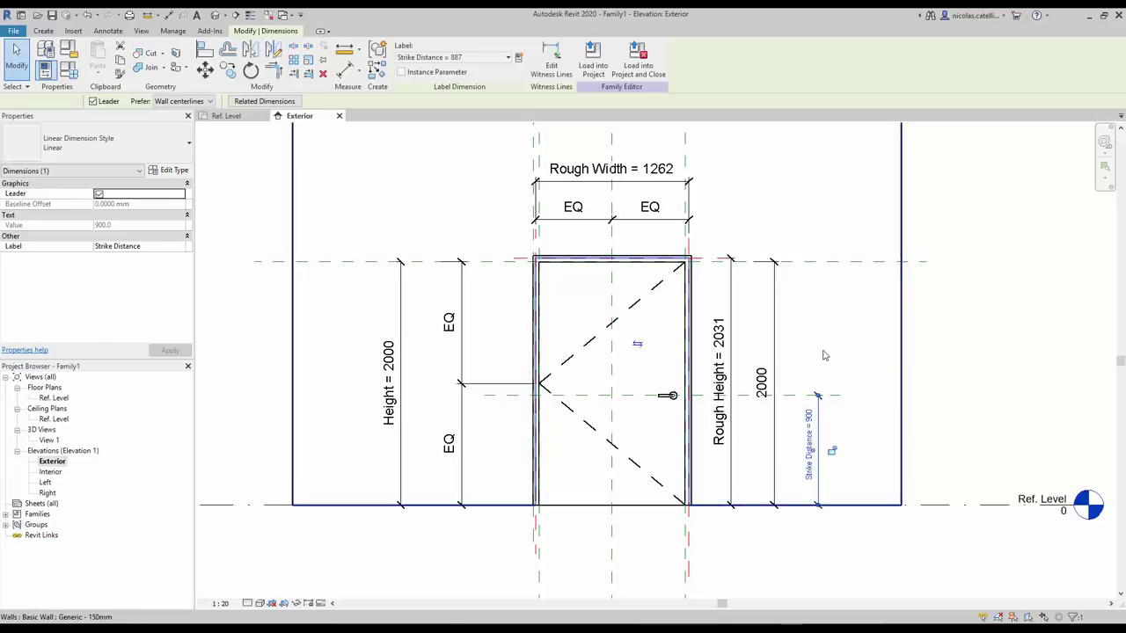
left_click(879, 372)
left_click(993, 401)
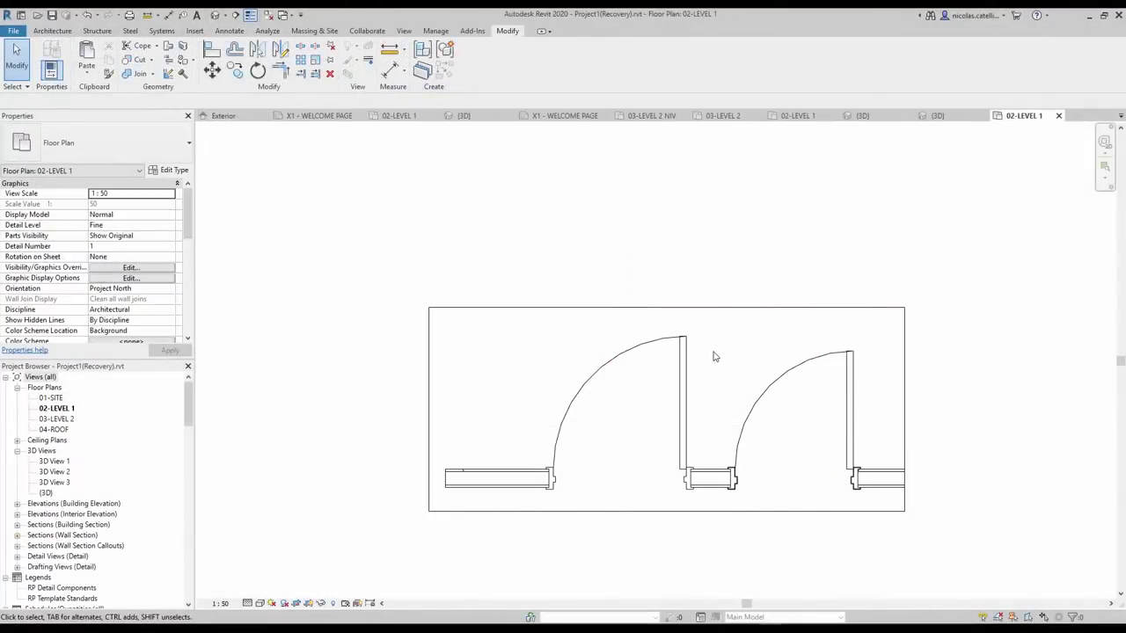
- In the project's 02-LEVEL 1 floor plan, override the cut line color of the Doors subcategory Frame/Mullion to red
key("v")
key("g")
scroll(377, 341, "down", 3)
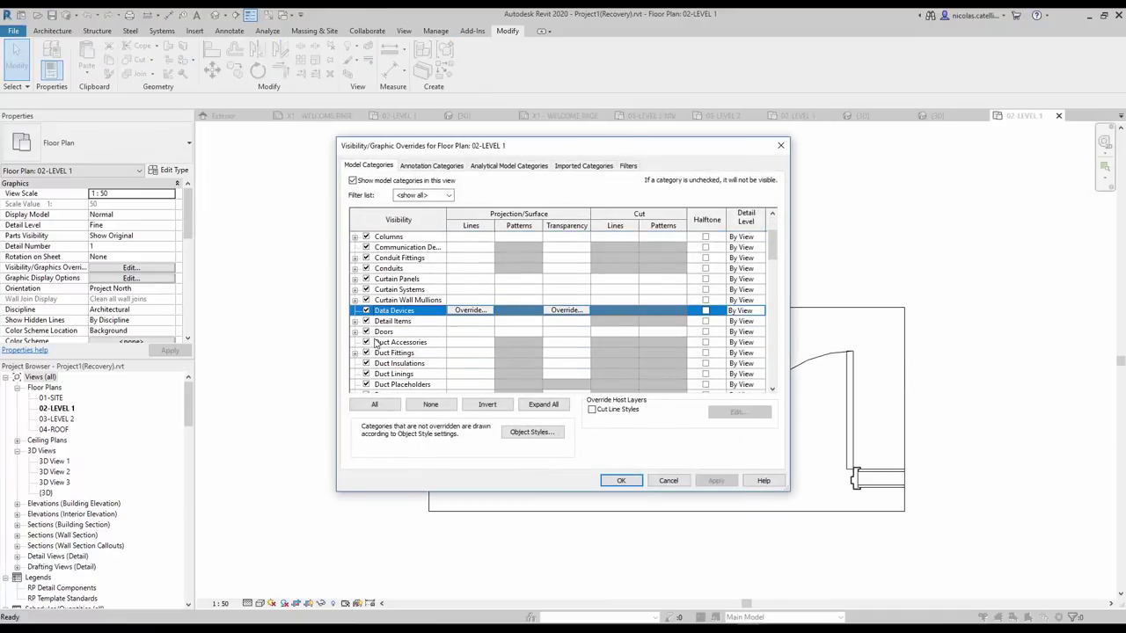
left_click(355, 333)
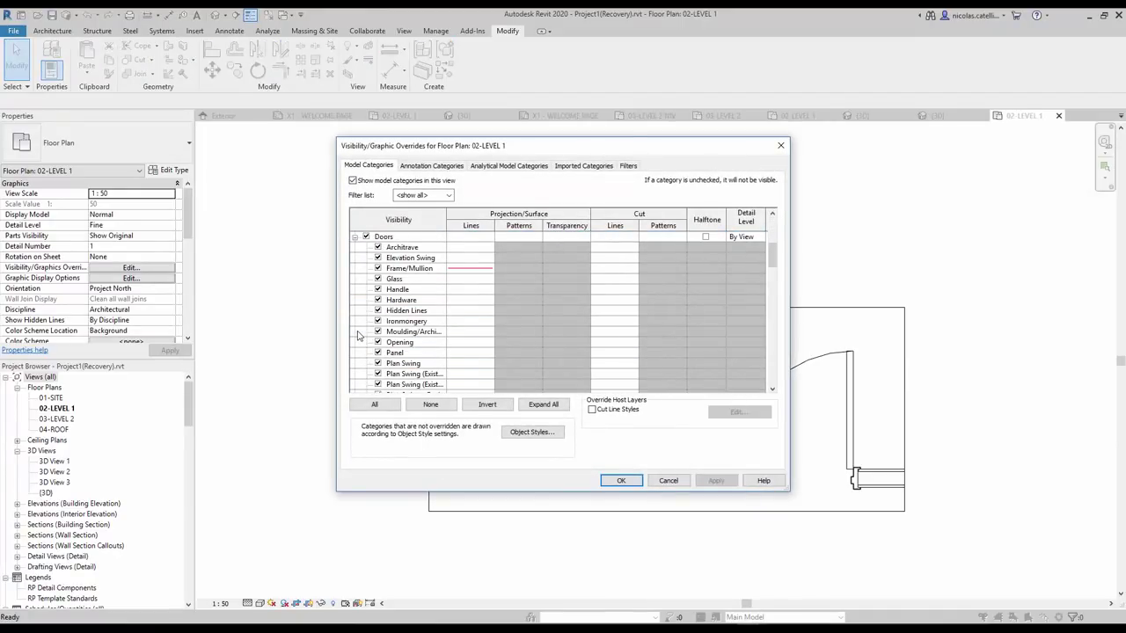
left_click(602, 268)
left_click(603, 268)
left_click(576, 300)
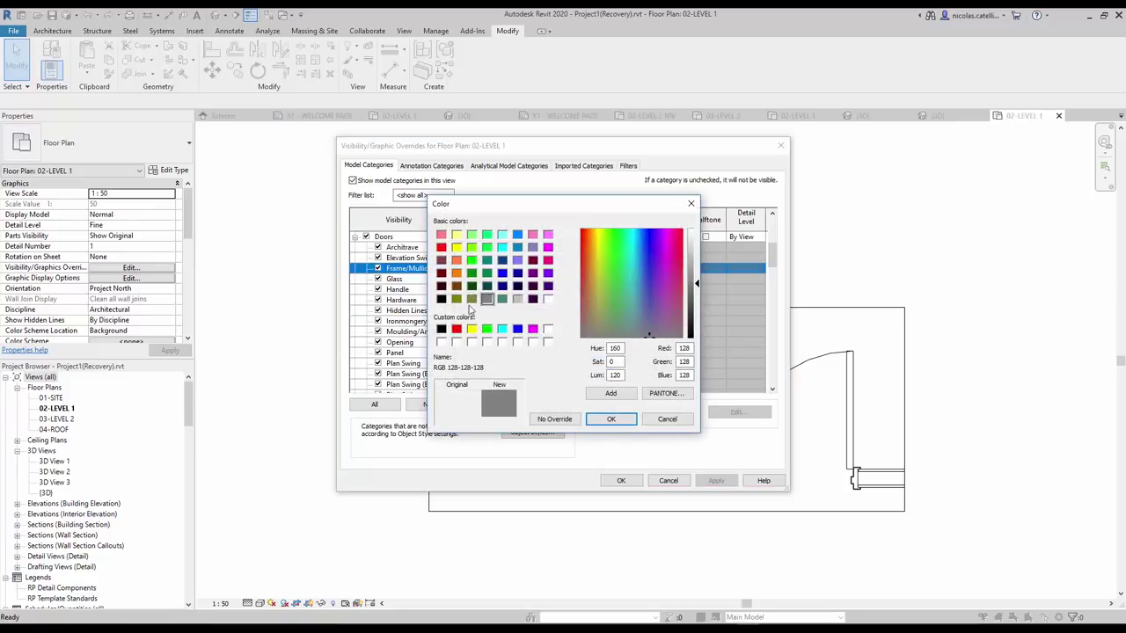
left_click(441, 248)
left_click(593, 362)
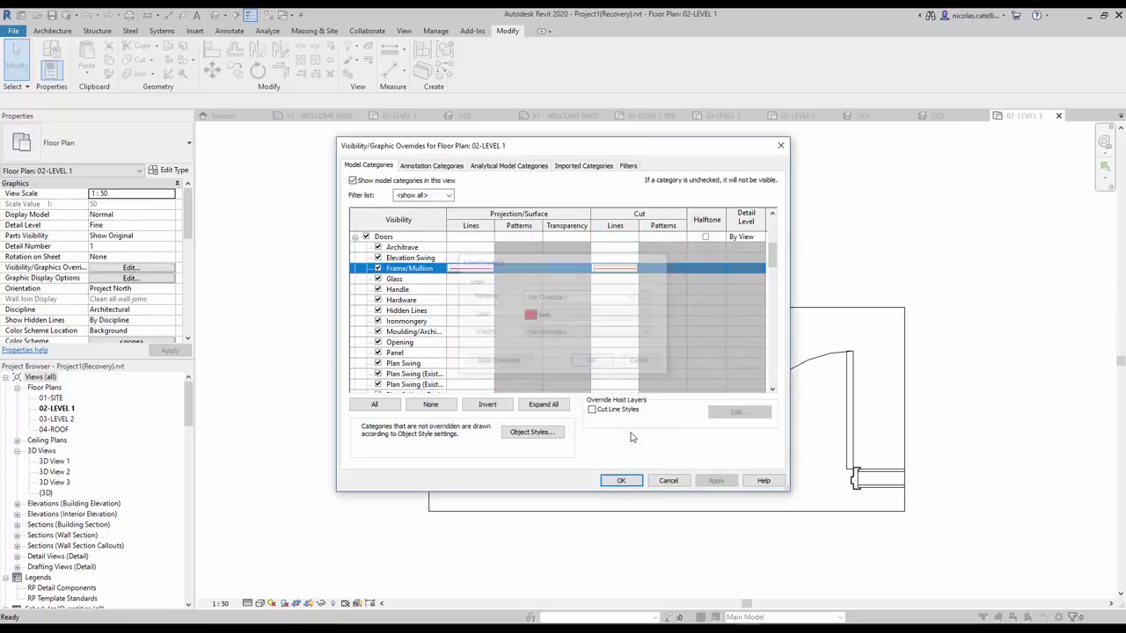
left_click(620, 480)
left_click(841, 496)
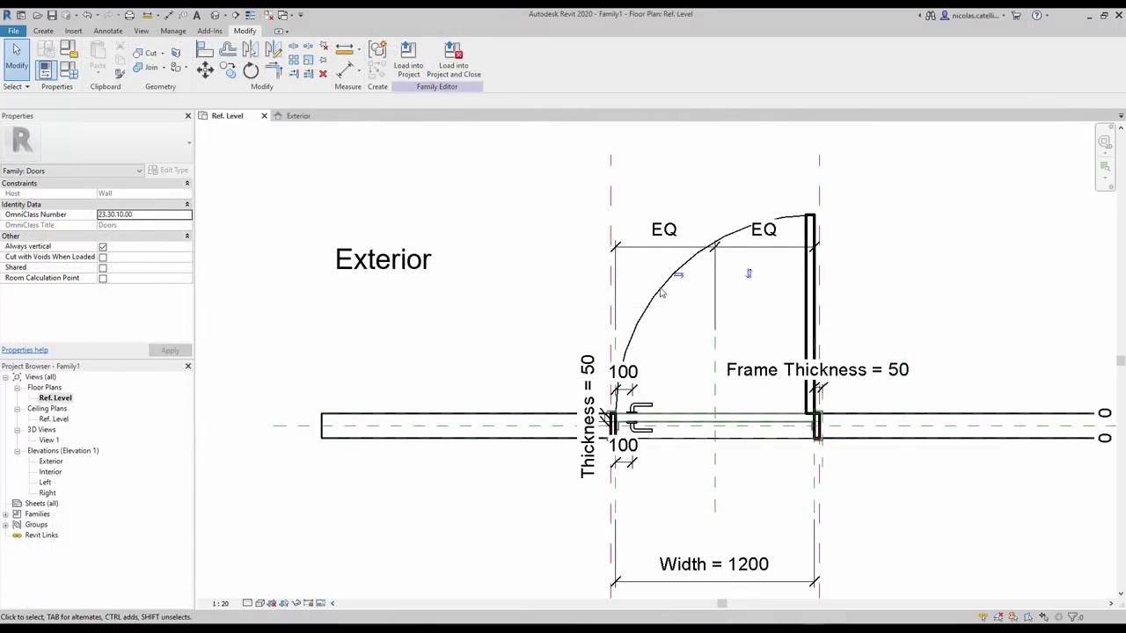
- In the door family's Ref. Level plan, assign the door panel extrusion to the Panel subcategory
left_click(774, 415)
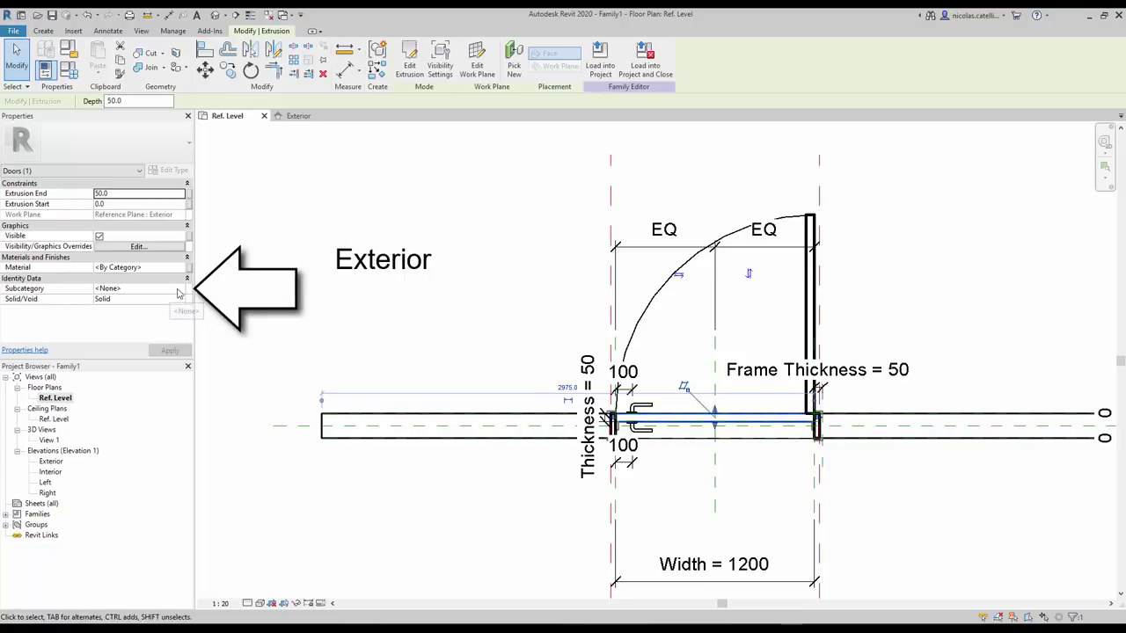
left_click(180, 291)
scroll(153, 318, "down", 1)
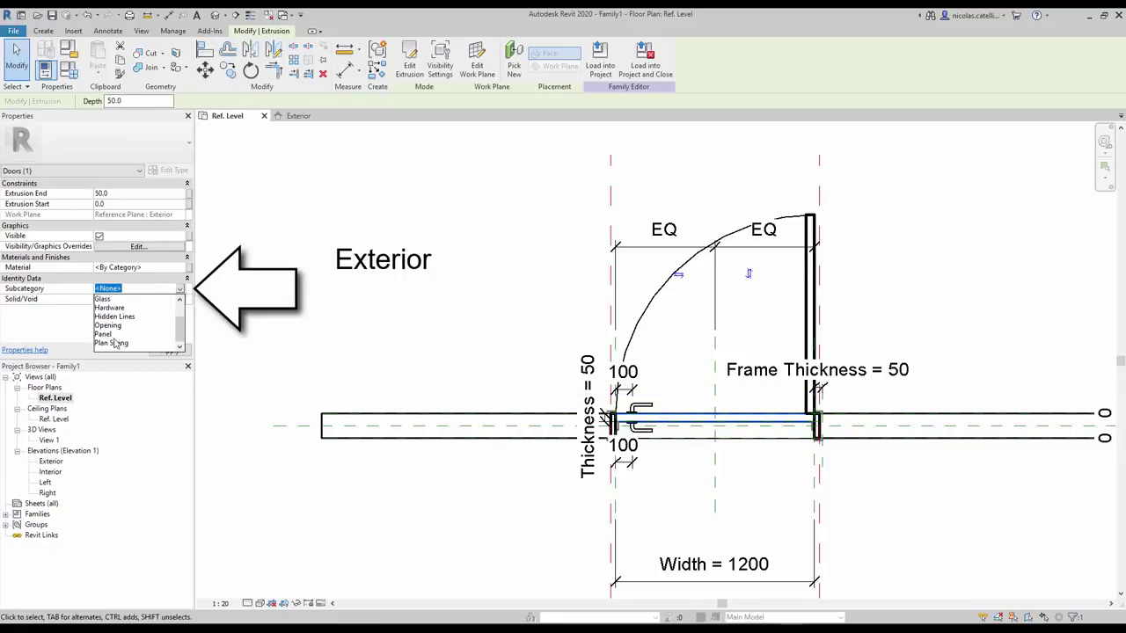
left_click(151, 338)
- Assign the door frame sweep to the Frame/Mullion subcategory
left_click(621, 432)
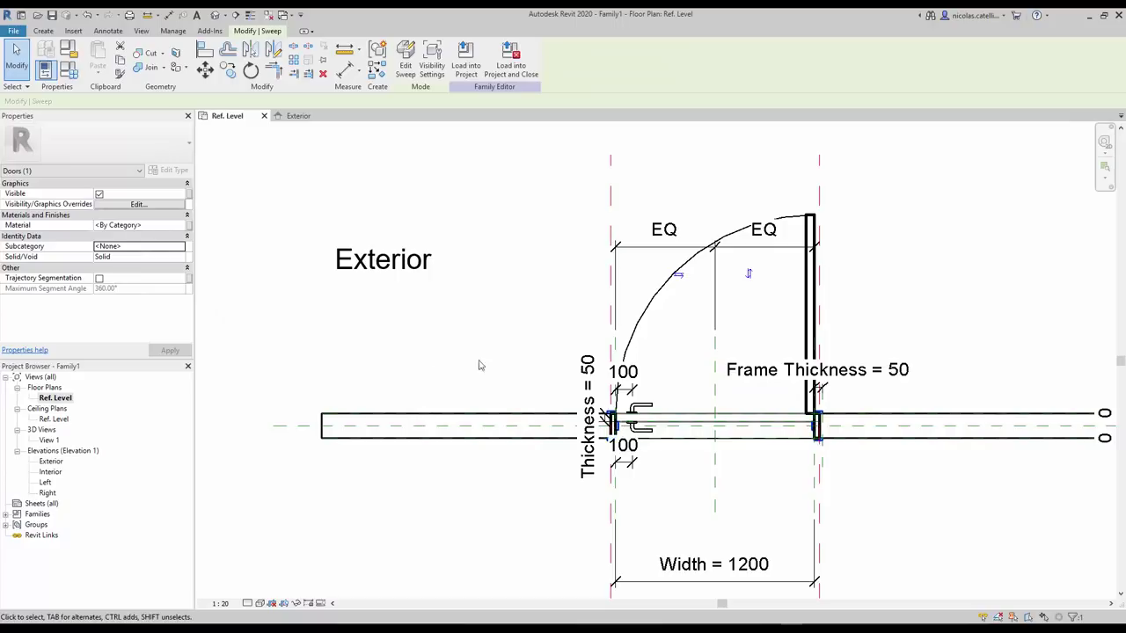
left_click(181, 248)
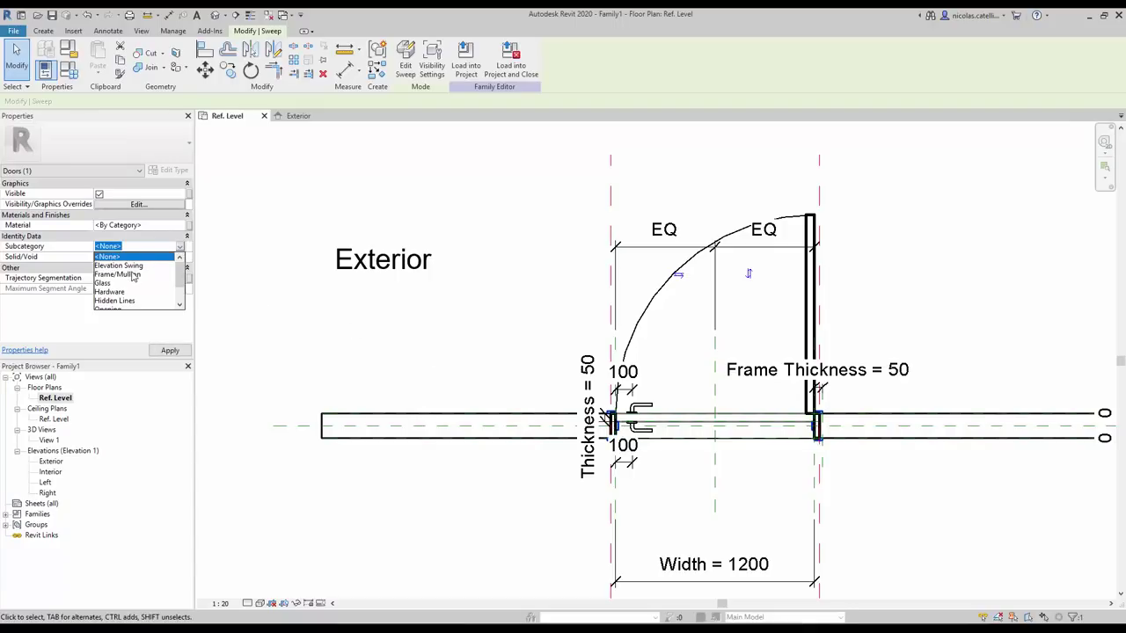
left_click(134, 277)
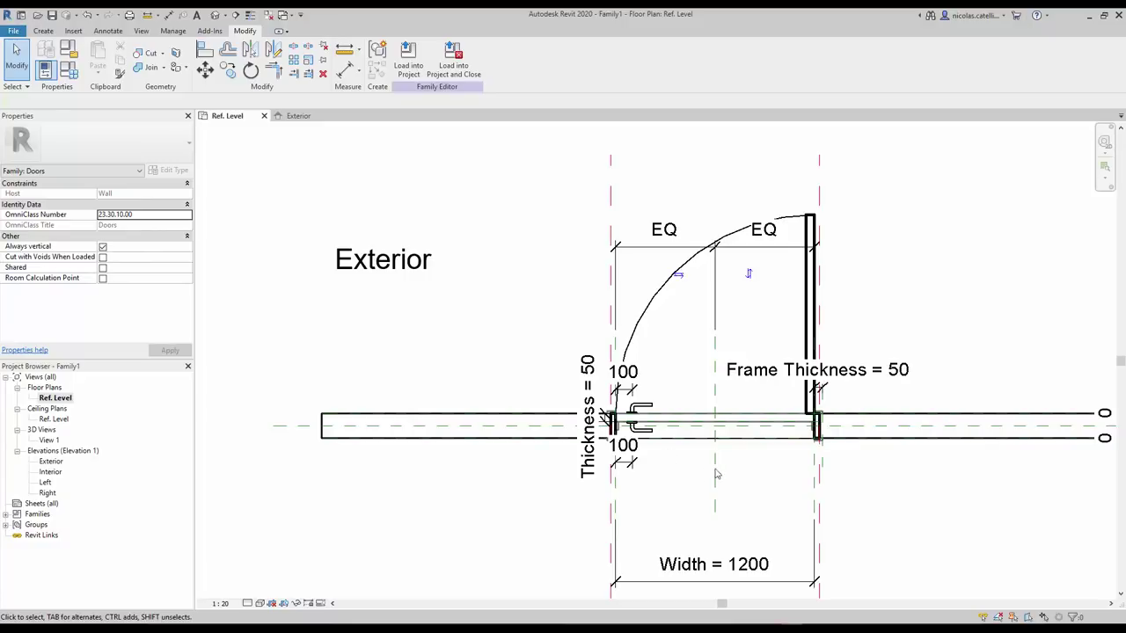
- Associate the door panel's material with a new type parameter named Panel Material
left_click(752, 424)
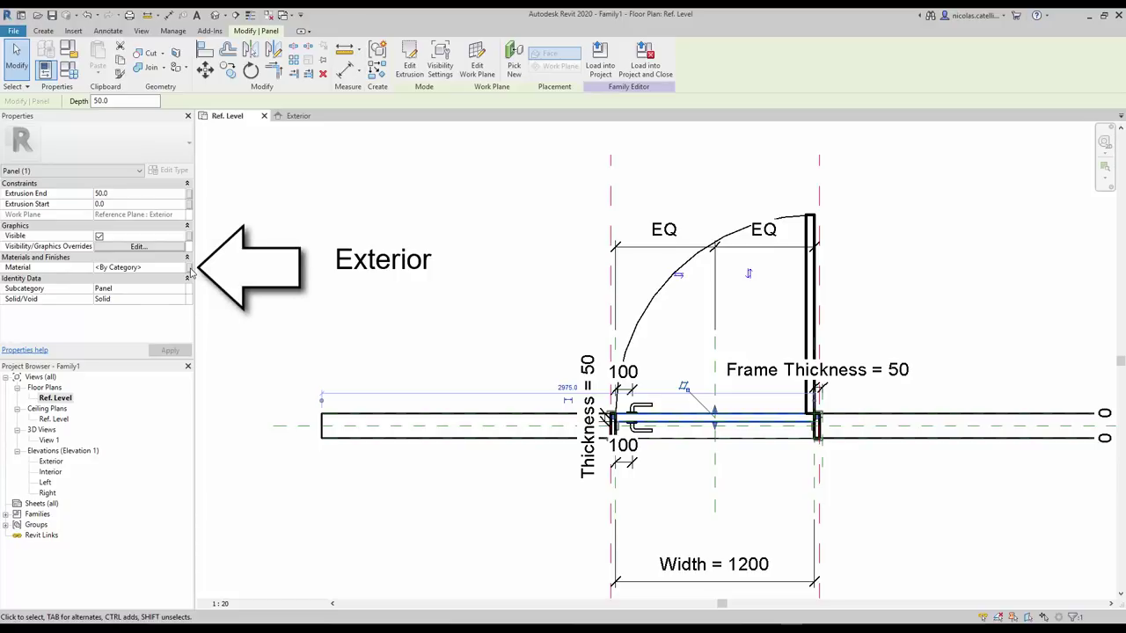
left_click(189, 269)
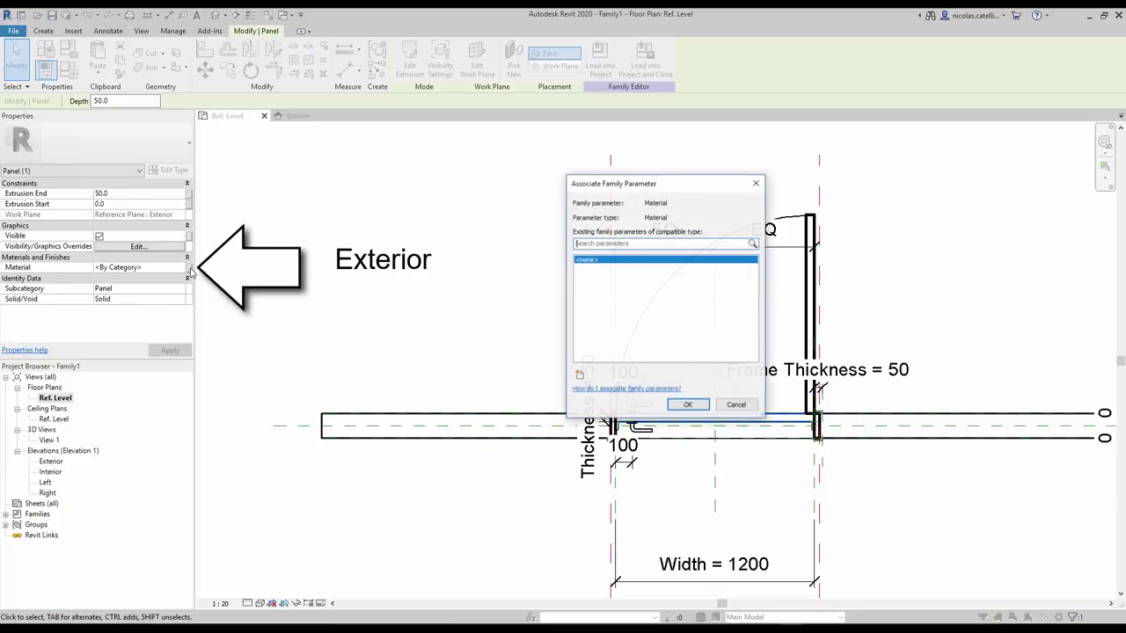
left_click(581, 377)
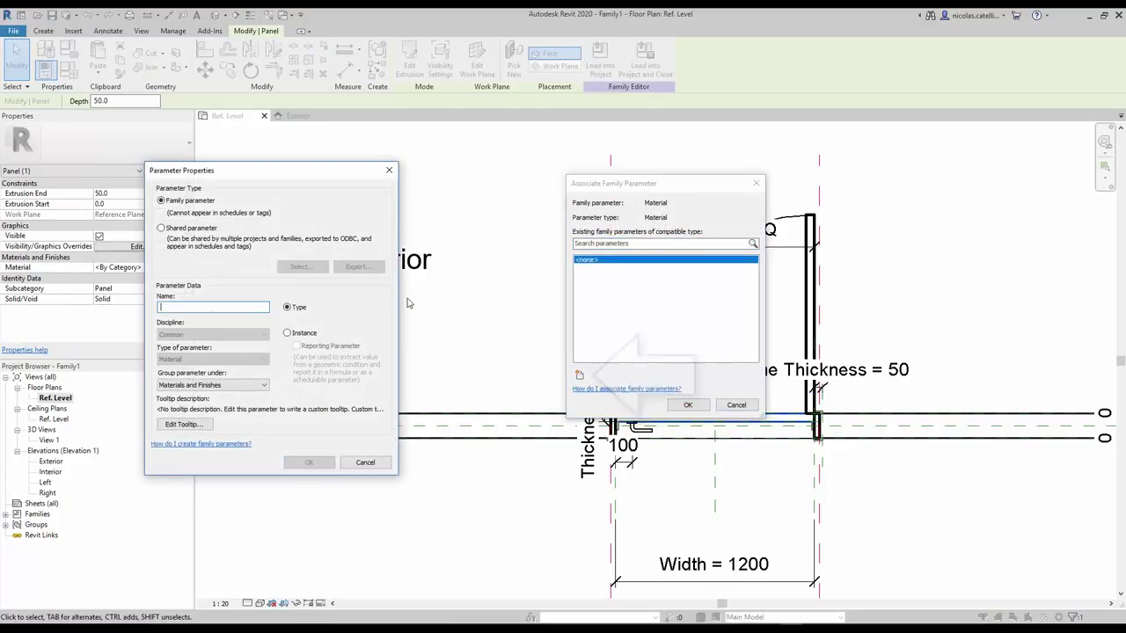
type("Panel Mat")
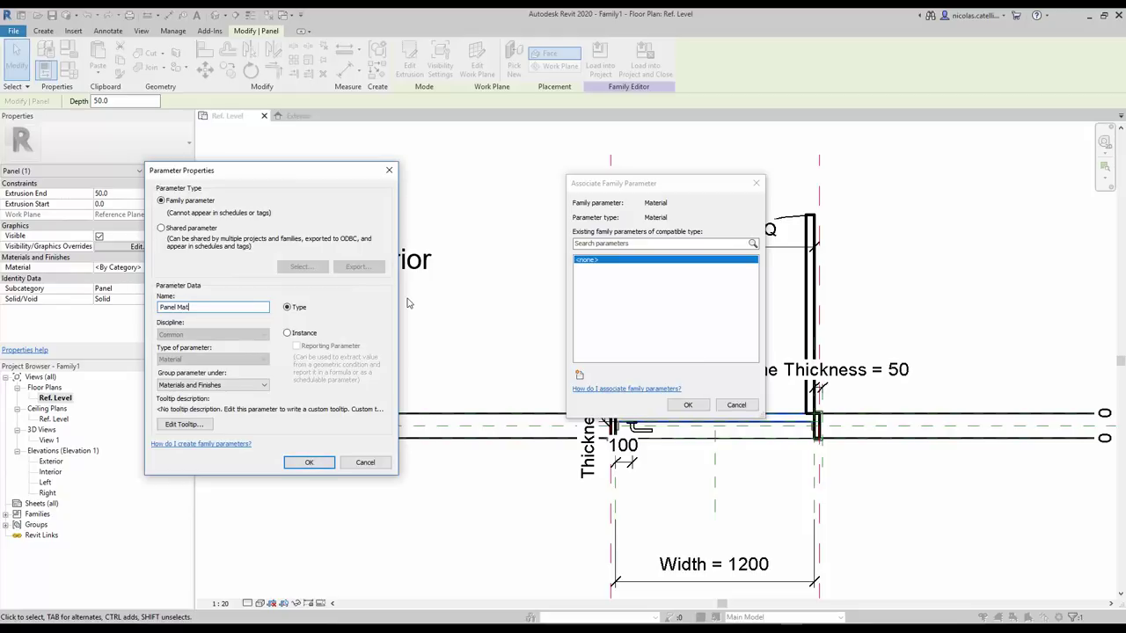
type("erial")
key("Return")
left_click(688, 405)
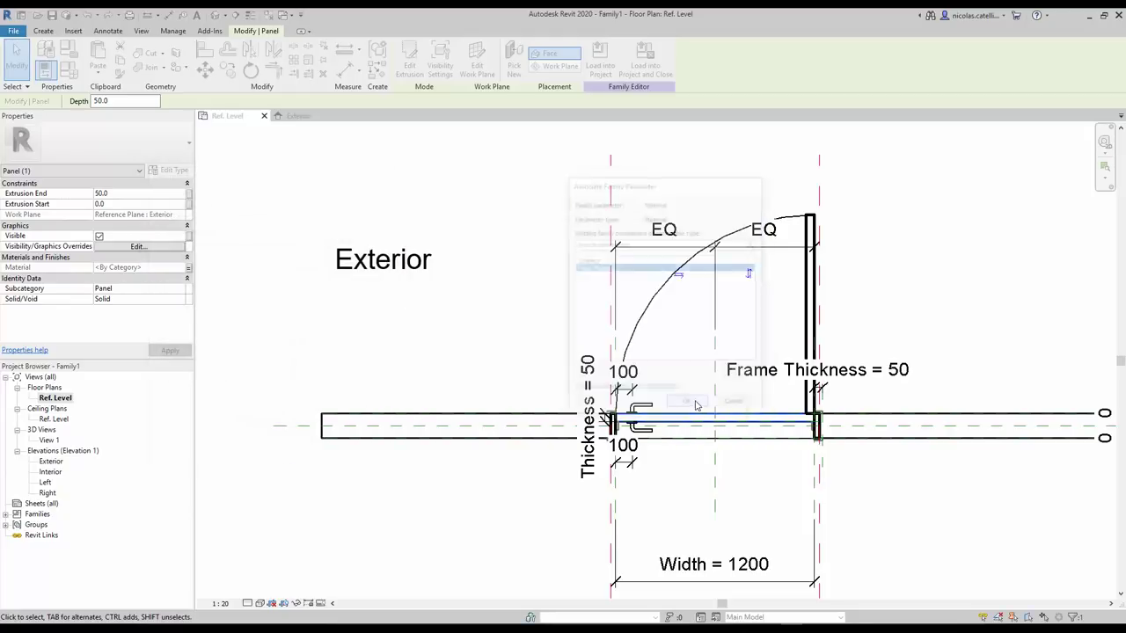
- Associate the frame sweep's material with a new type parameter named Frame Material
left_click(727, 424)
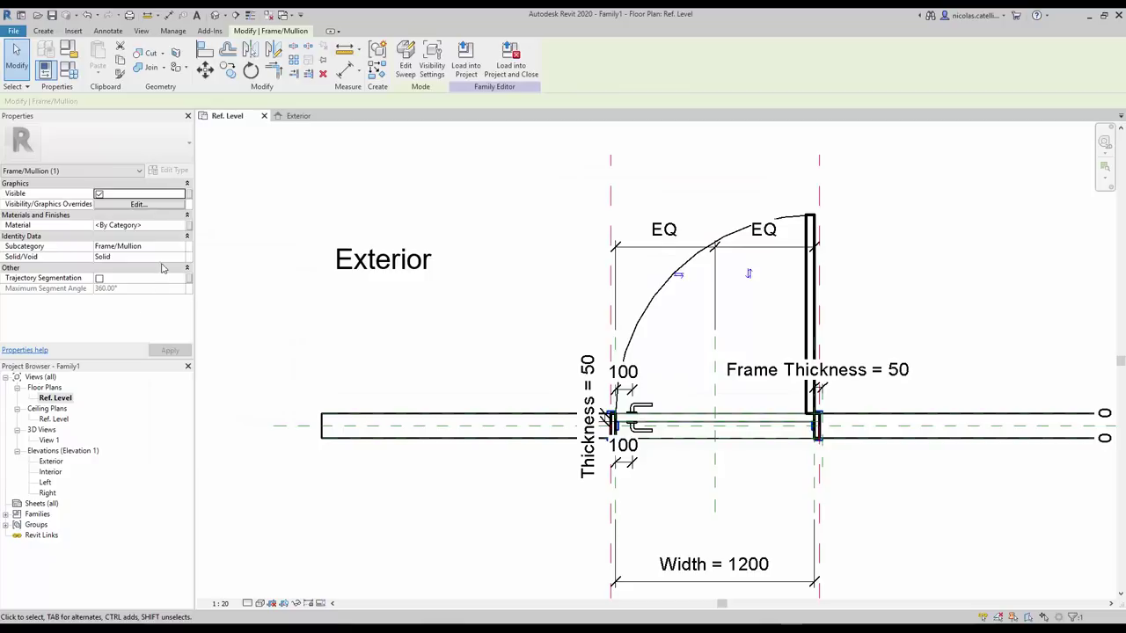
left_click(186, 225)
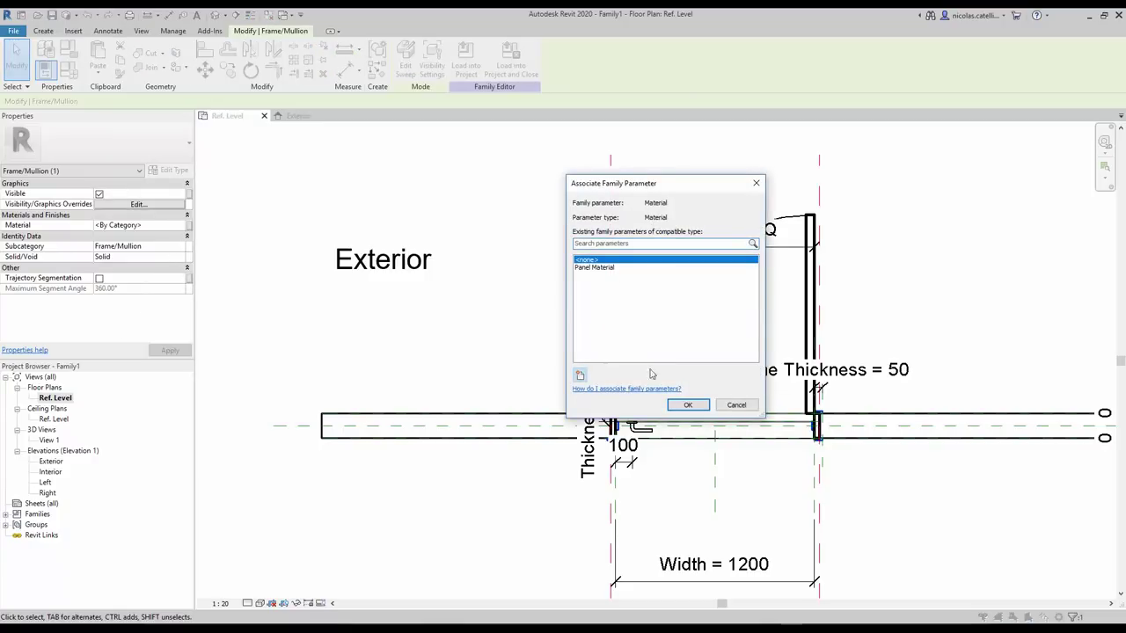
left_click(579, 375)
type("Frame Material")
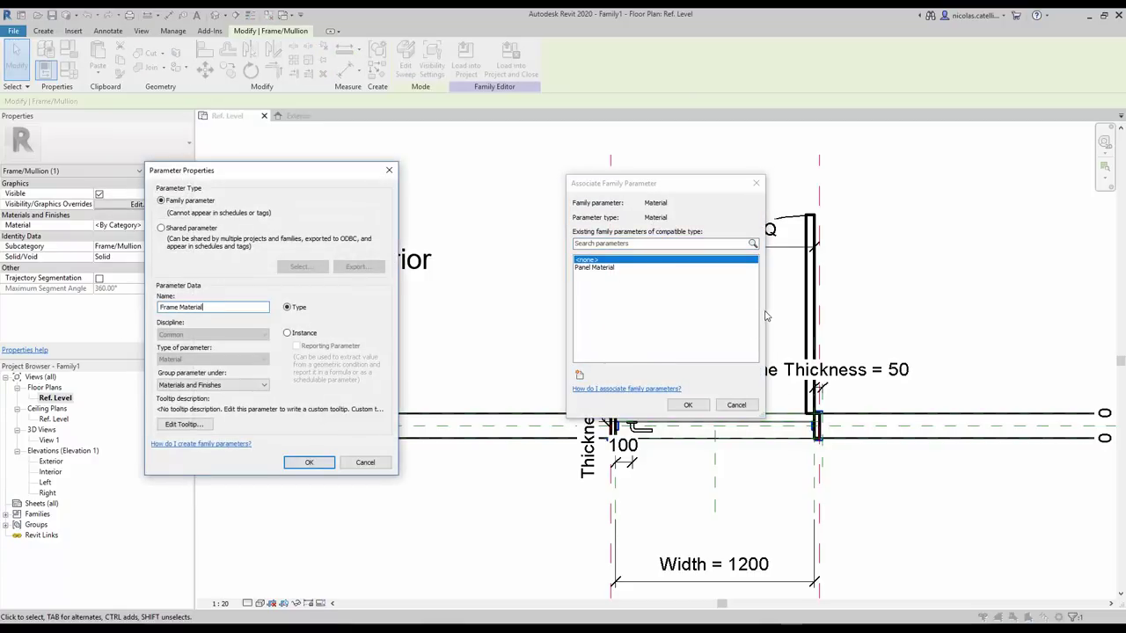
key("Return")
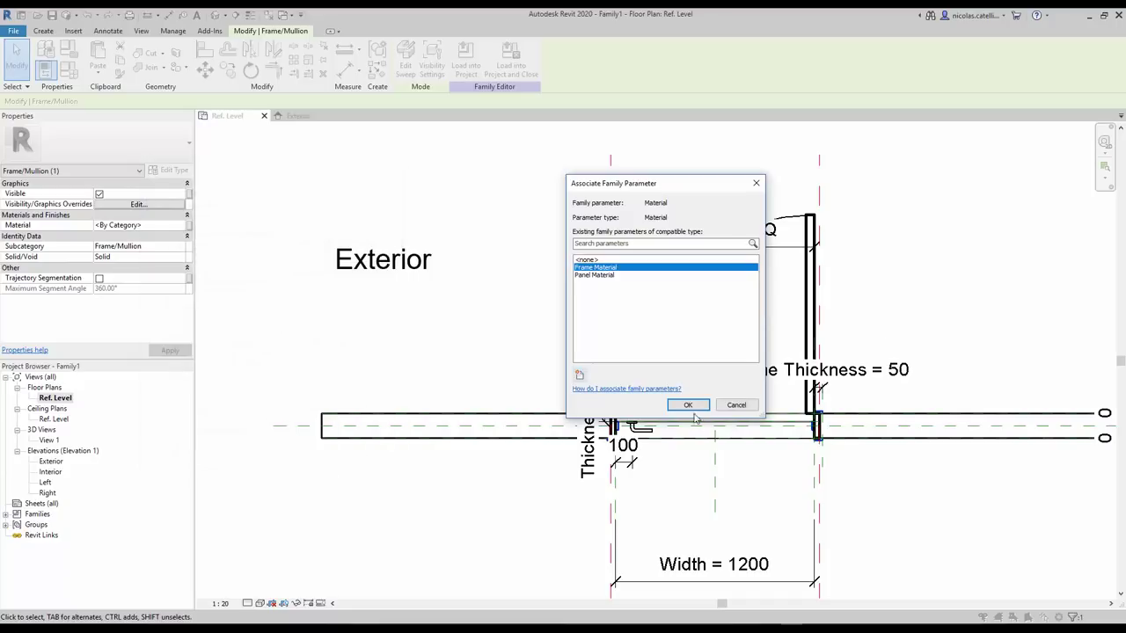
left_click(688, 405)
- Associate the Material type property of the M_Handle Lever handle with a new type parameter named Hardware Material
left_click(644, 427)
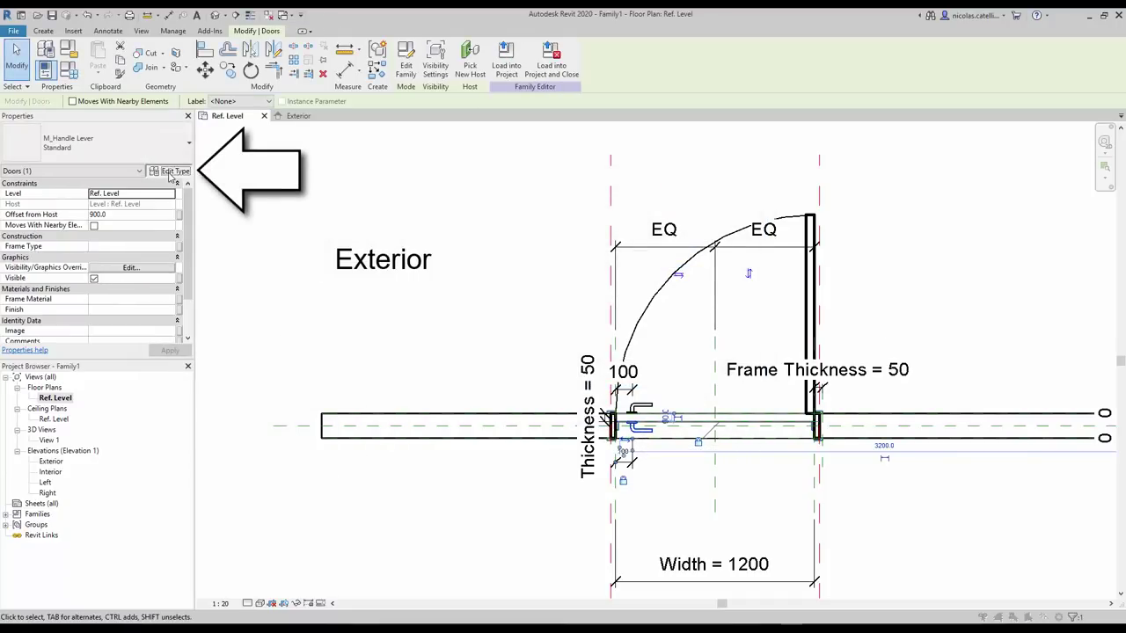
left_click(172, 172)
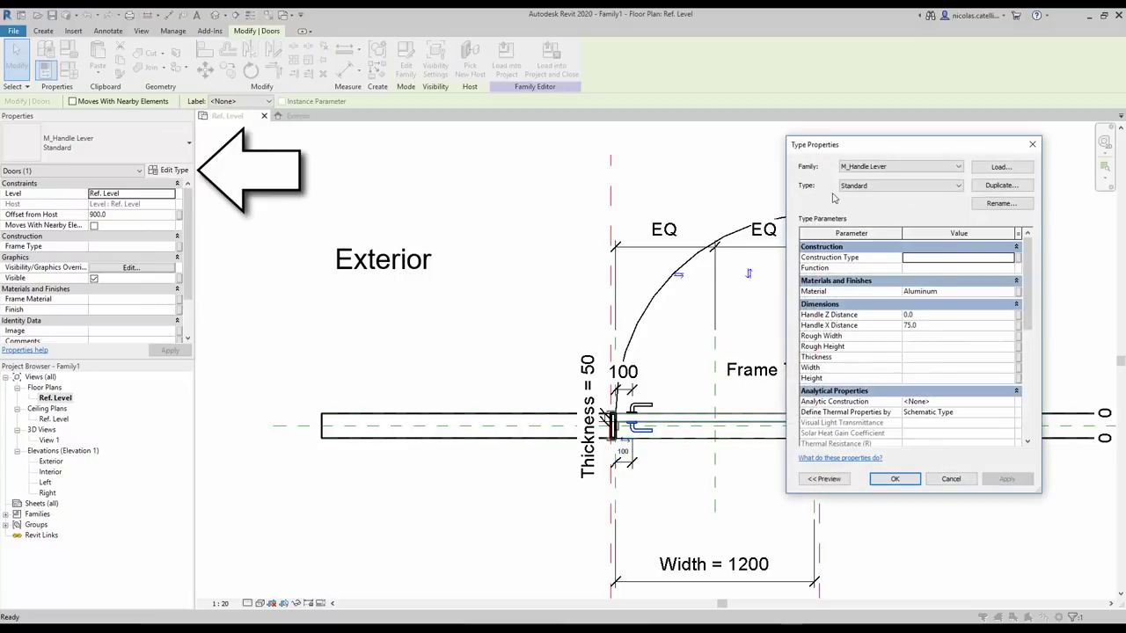
left_click(1017, 295)
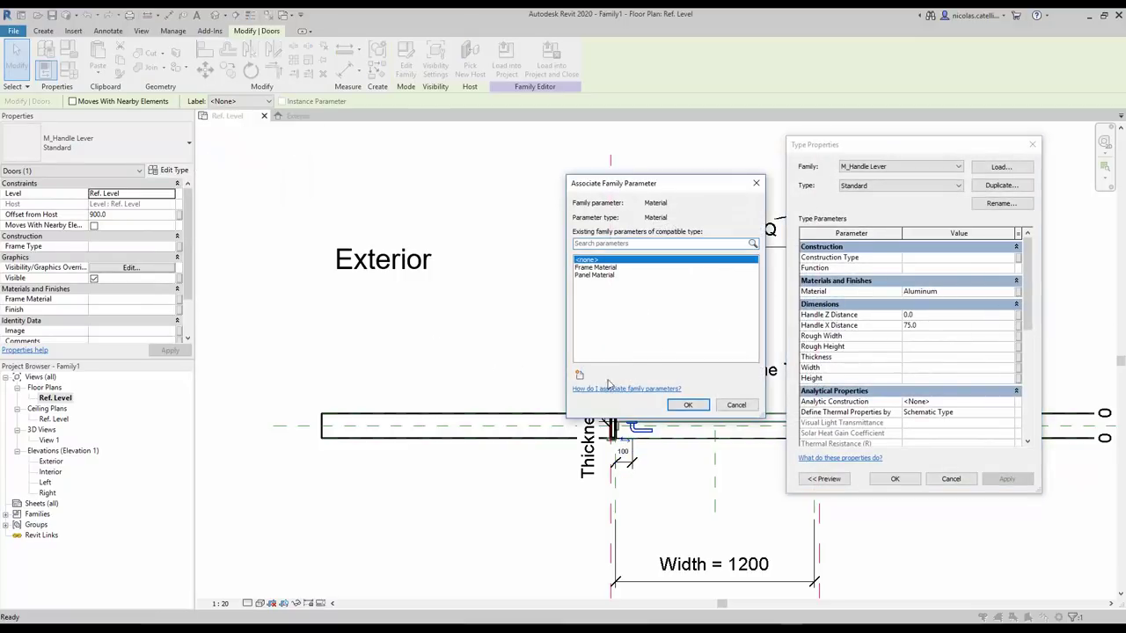
left_click(579, 374)
type("H")
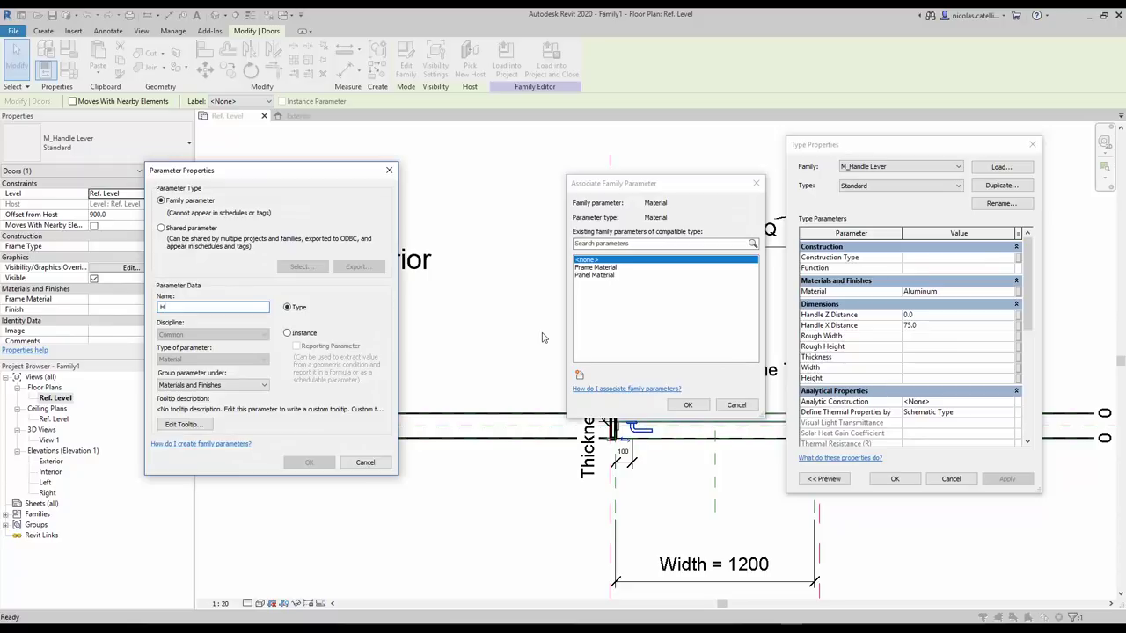
type("ardware Materia")
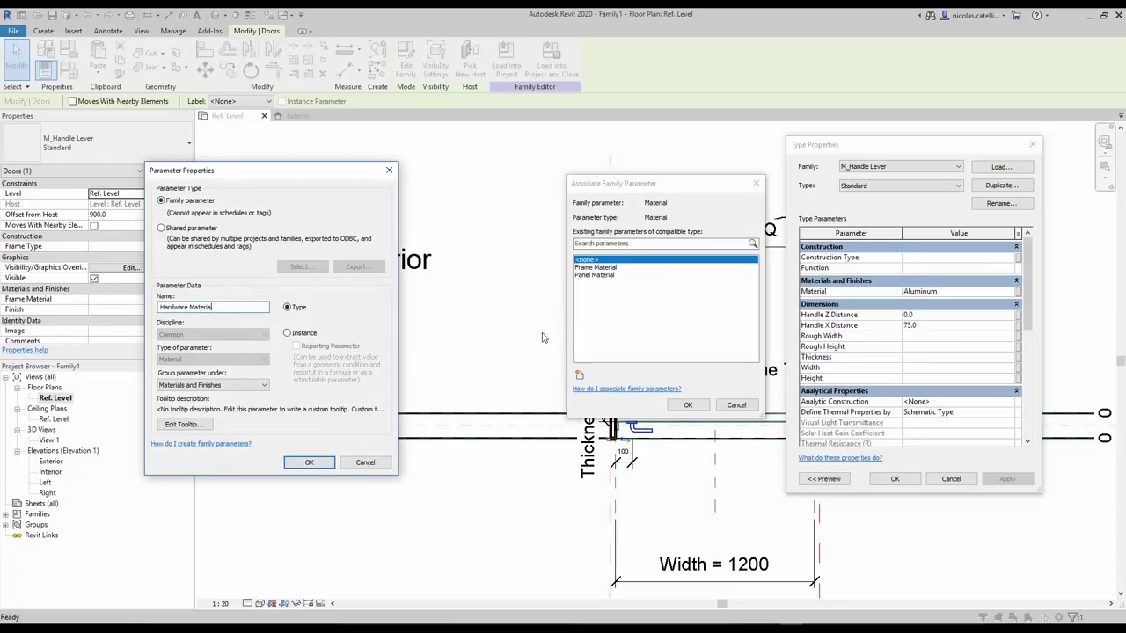
type("l")
key("Return")
left_click(687, 405)
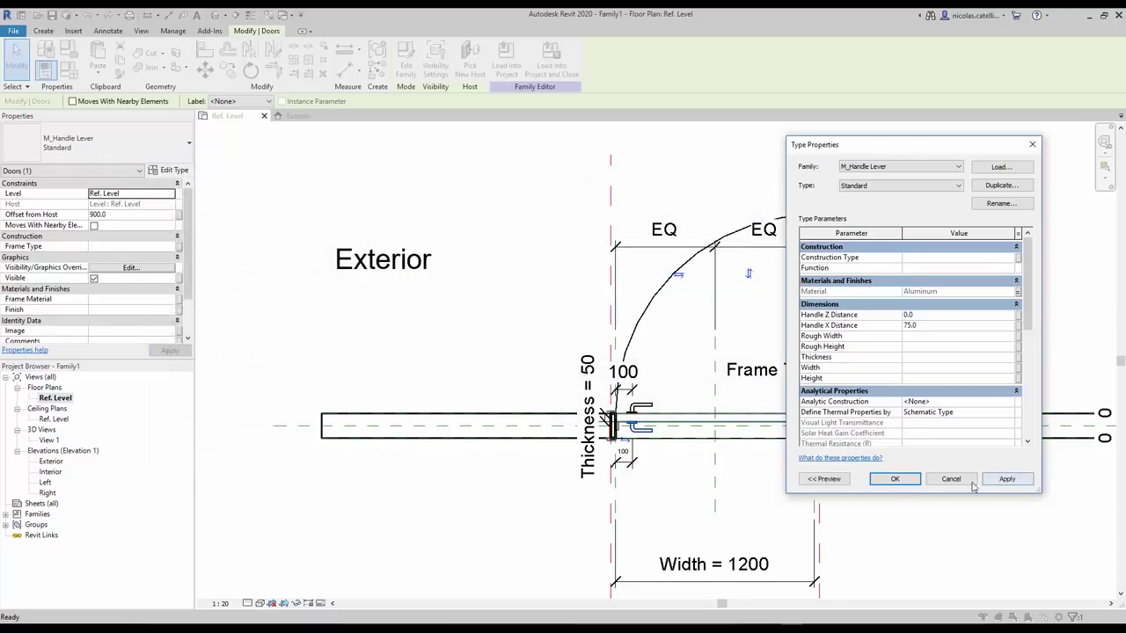
left_click(894, 479)
left_click(893, 495)
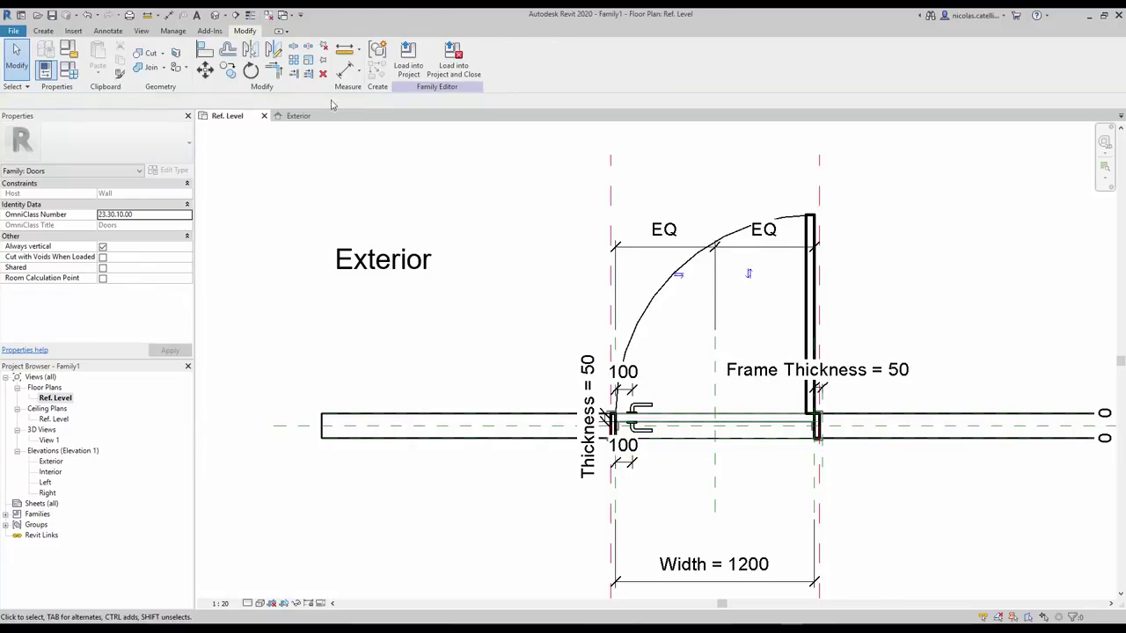
- Examine the parameters, values and formulas in the family types of the JELD-WEN double door family
left_click(142, 32)
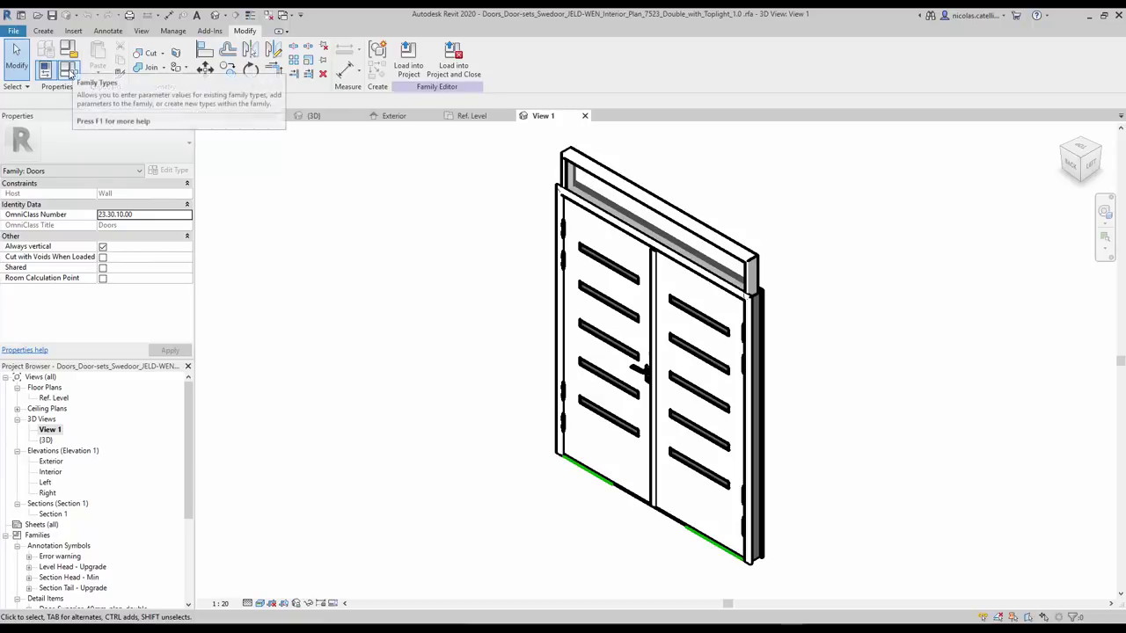
left_click(69, 73)
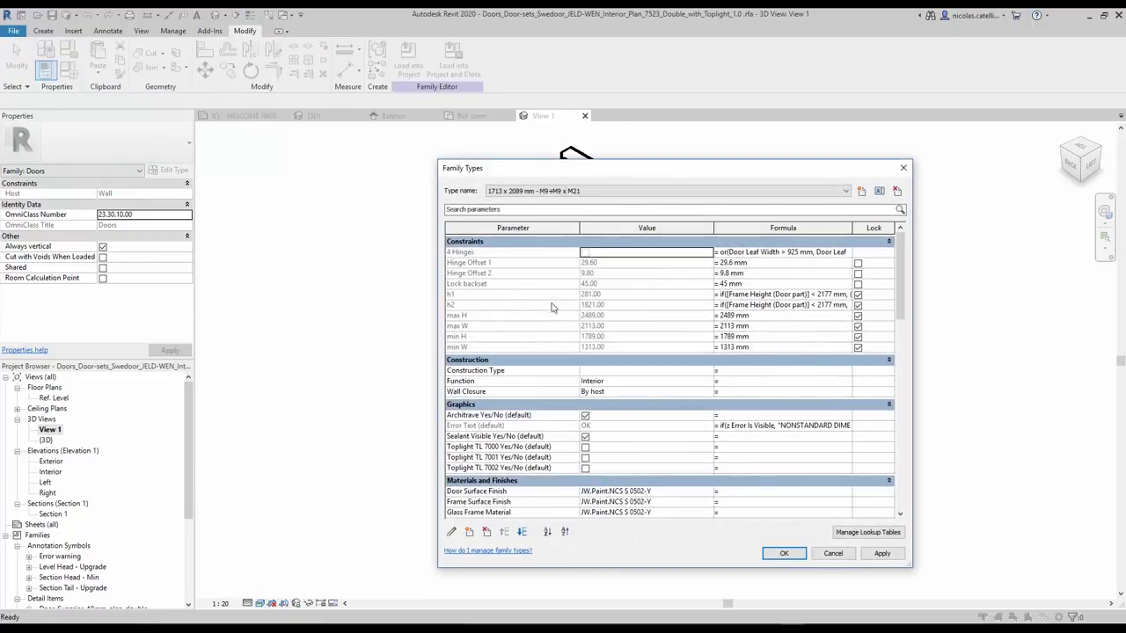
left_click_drag(900, 278, 899, 468)
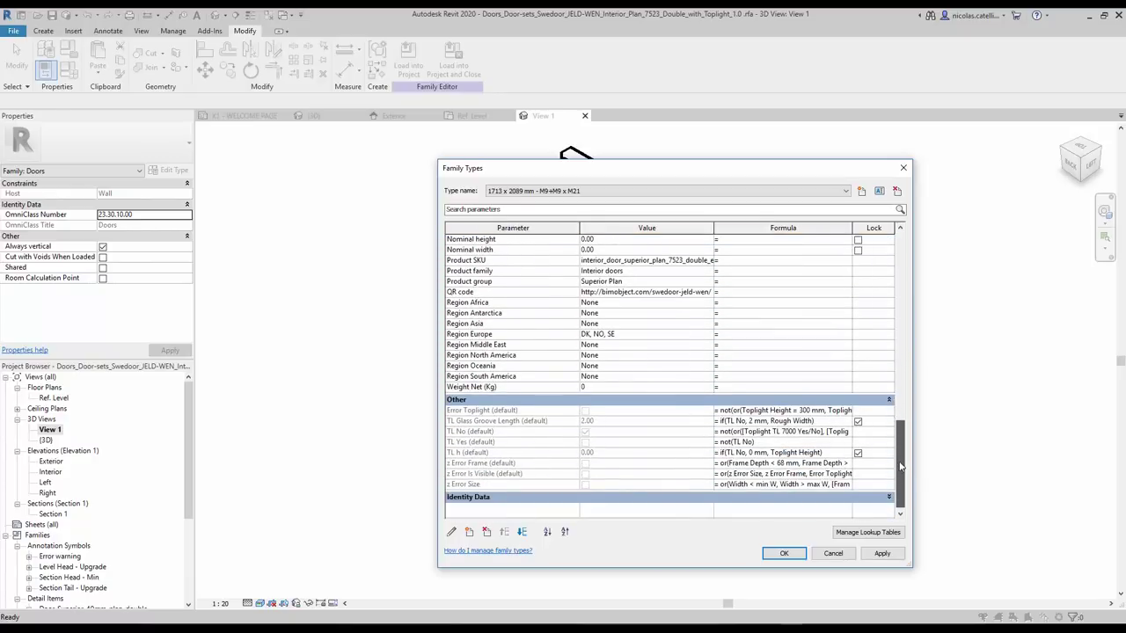
left_click(787, 559)
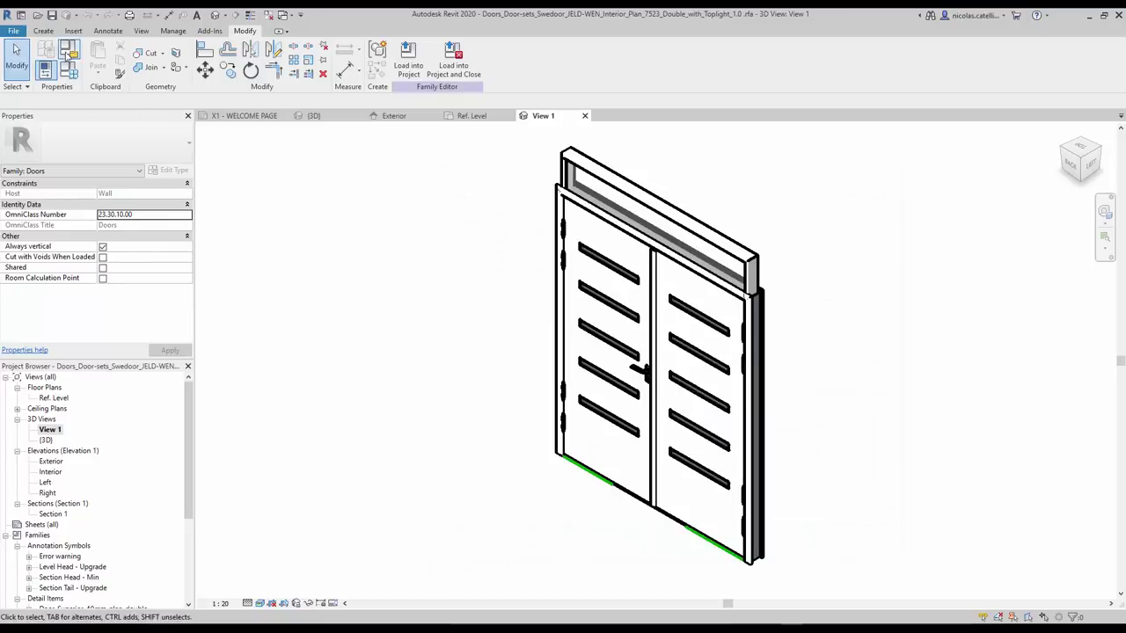
- Browse the Commercial door families available for loading, previewing M_Door-Passage-Single-Full_Lite and M_Door-Passage-Single-Two_Lite_Narrow, without loading any
left_click(74, 32)
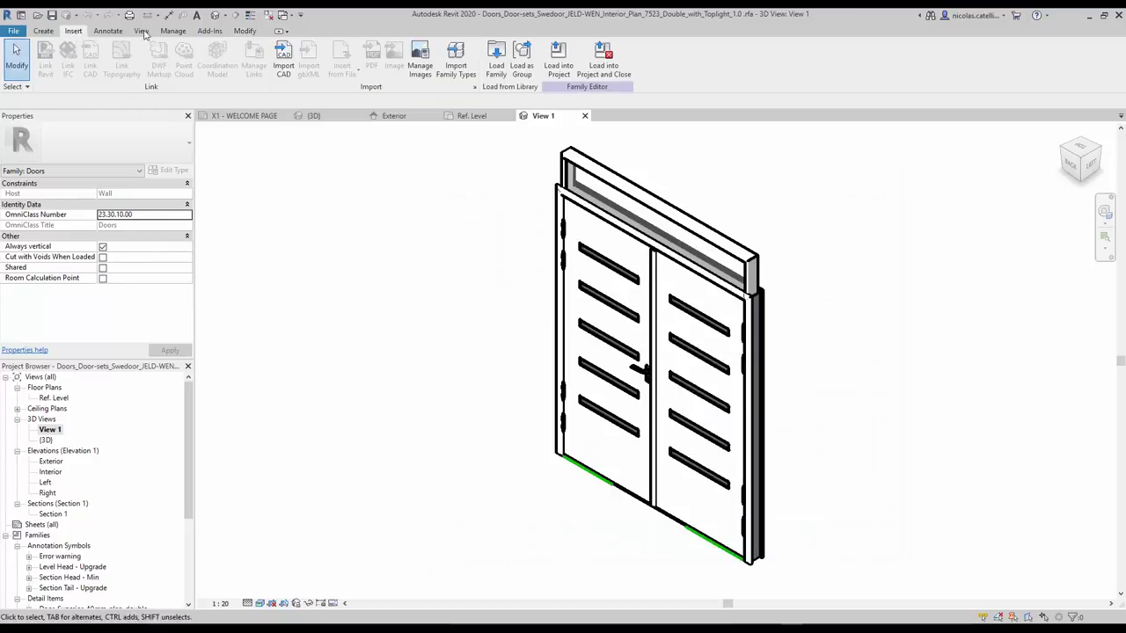
left_click(496, 62)
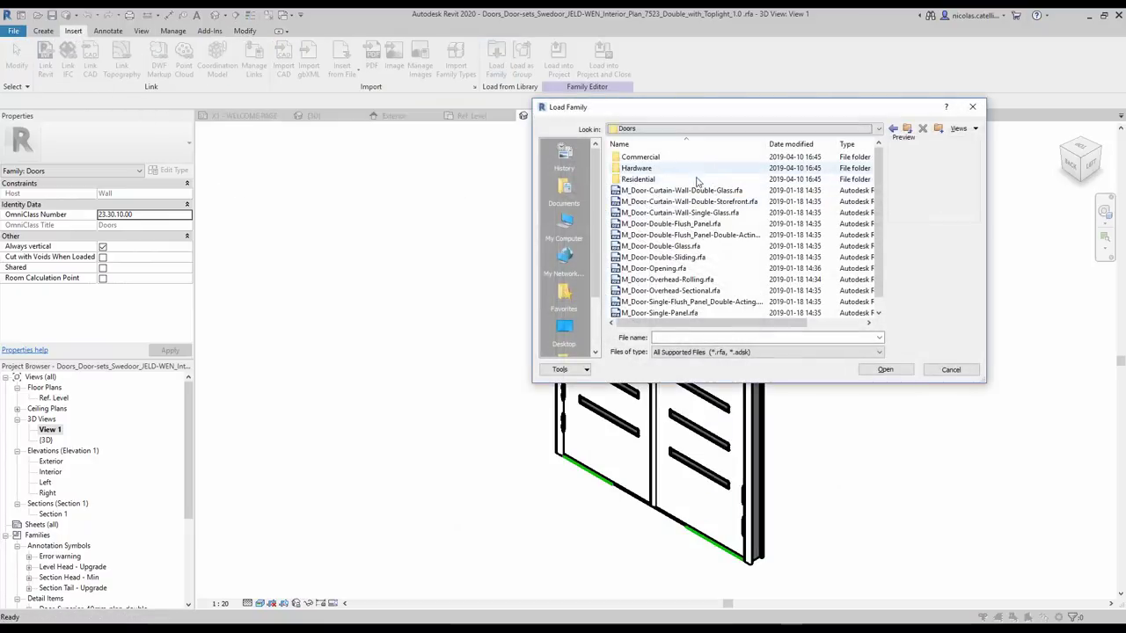
double_click(654, 159)
left_click(692, 258)
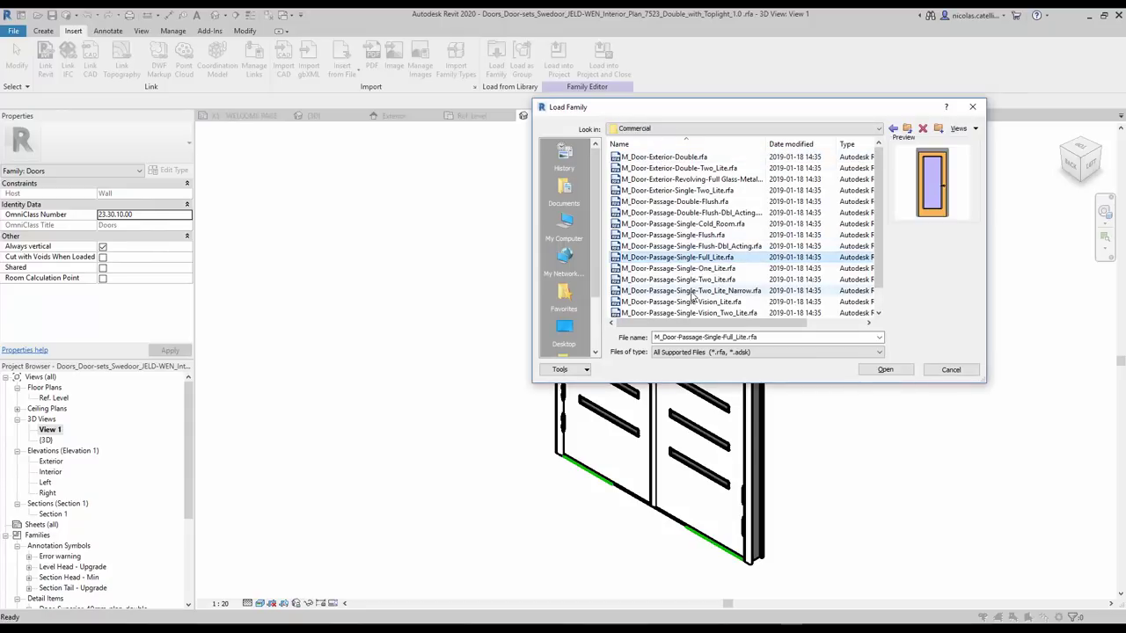
left_click(692, 291)
left_click(951, 370)
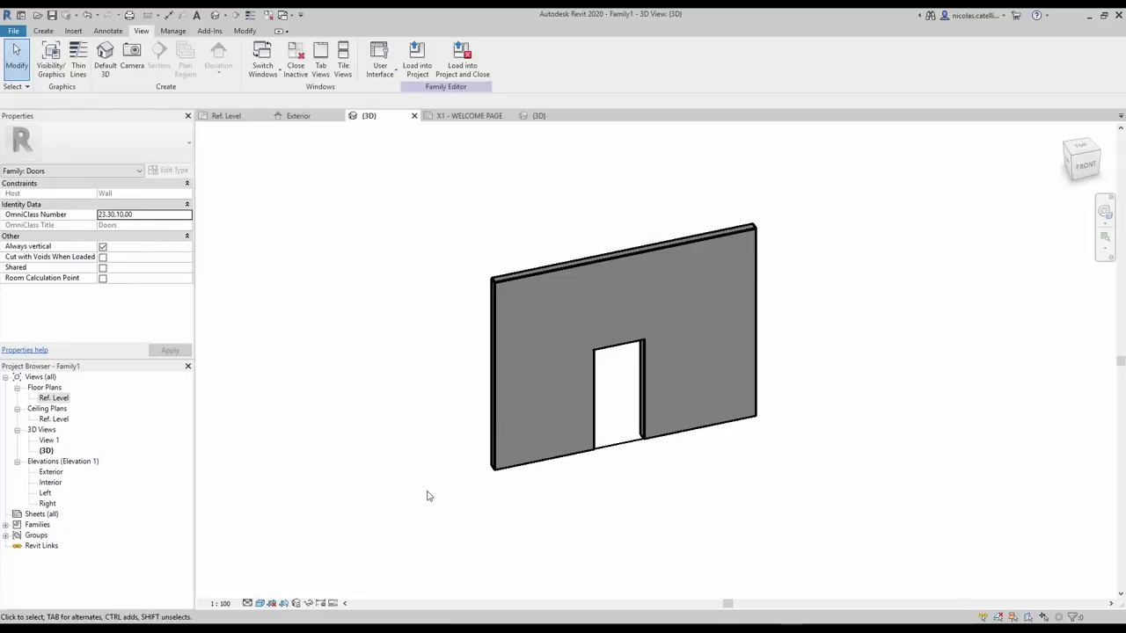
- Show the Exterior elevation of Family1 and save the family as RP-Door-Family-Template in the New Door folder
double_click(46, 474)
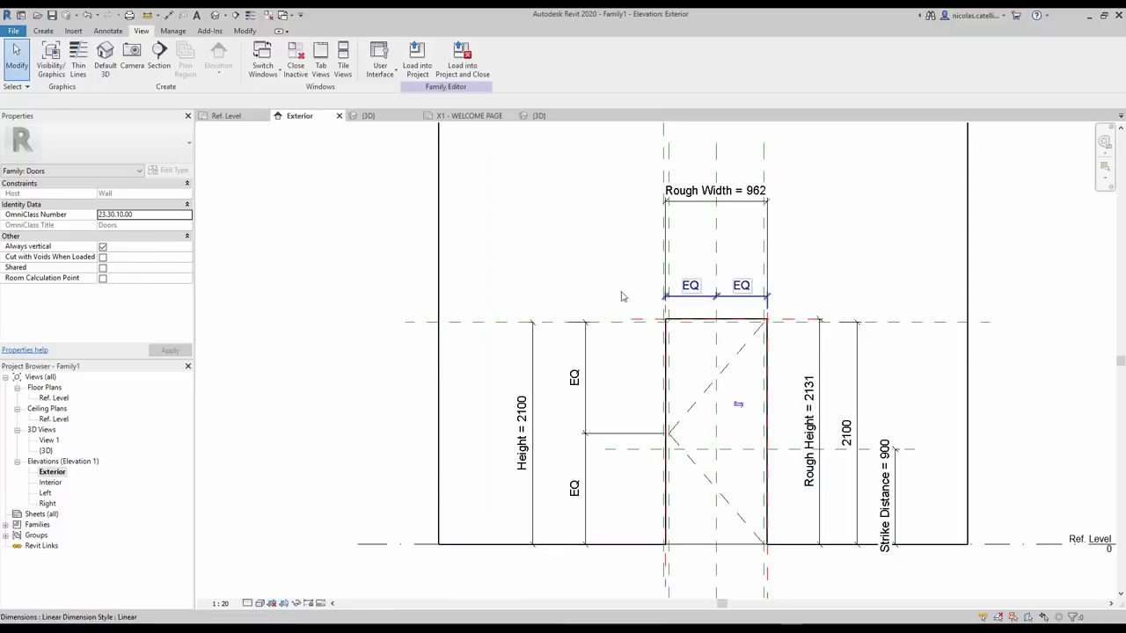
left_click(43, 31)
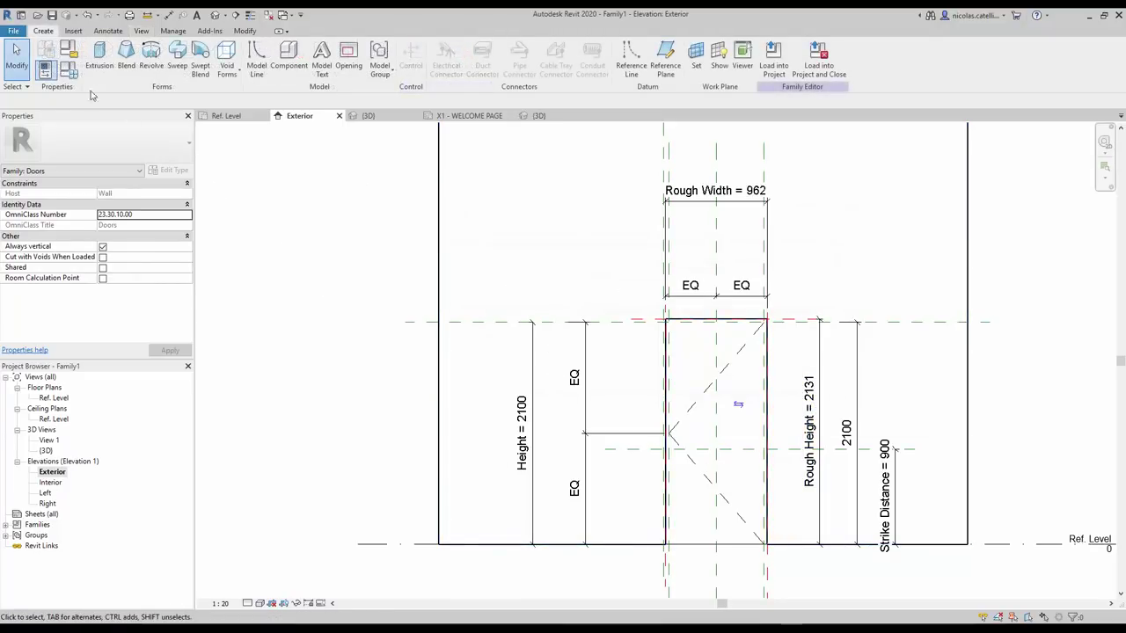
left_click(14, 31)
mouse_move(47, 179)
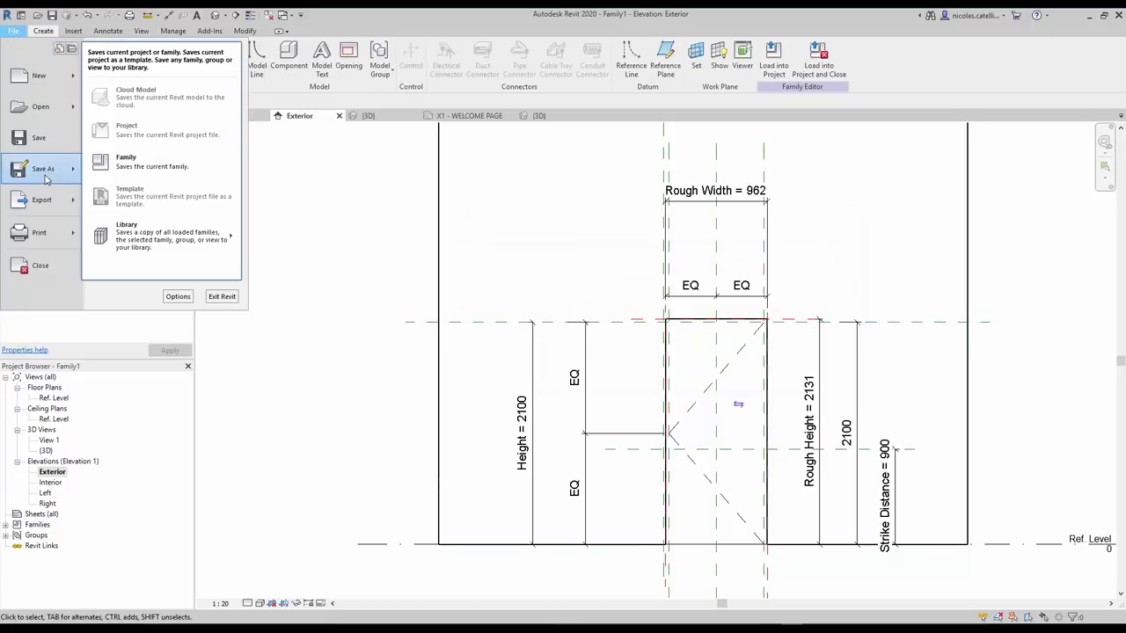
left_click(157, 159)
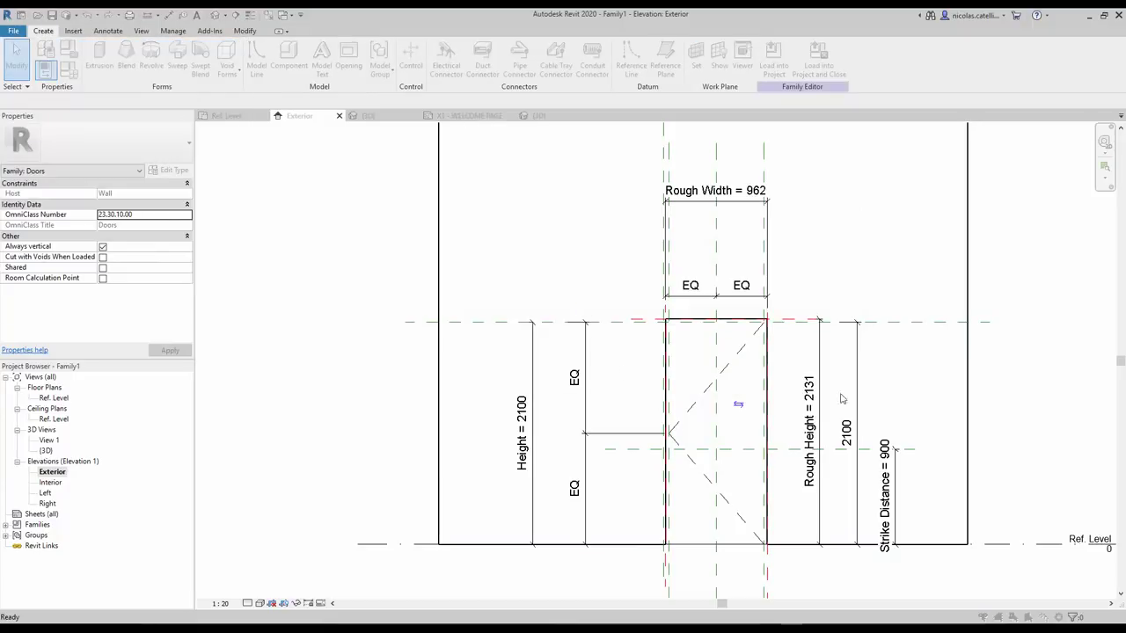
type("RP-Door")
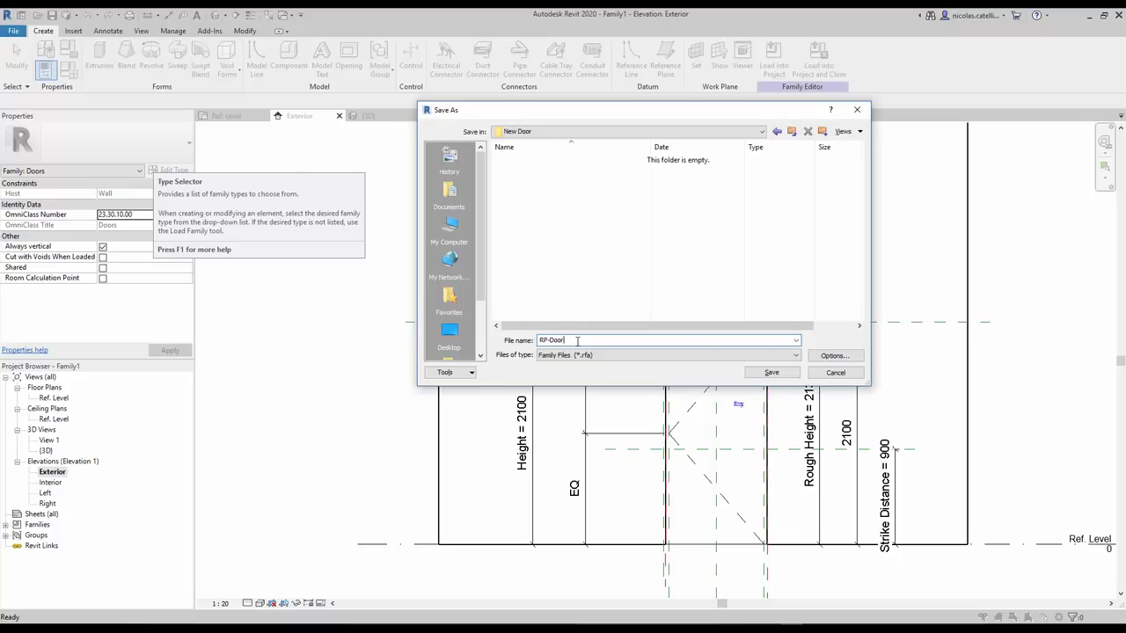
type("-Family-Template")
key("Return")
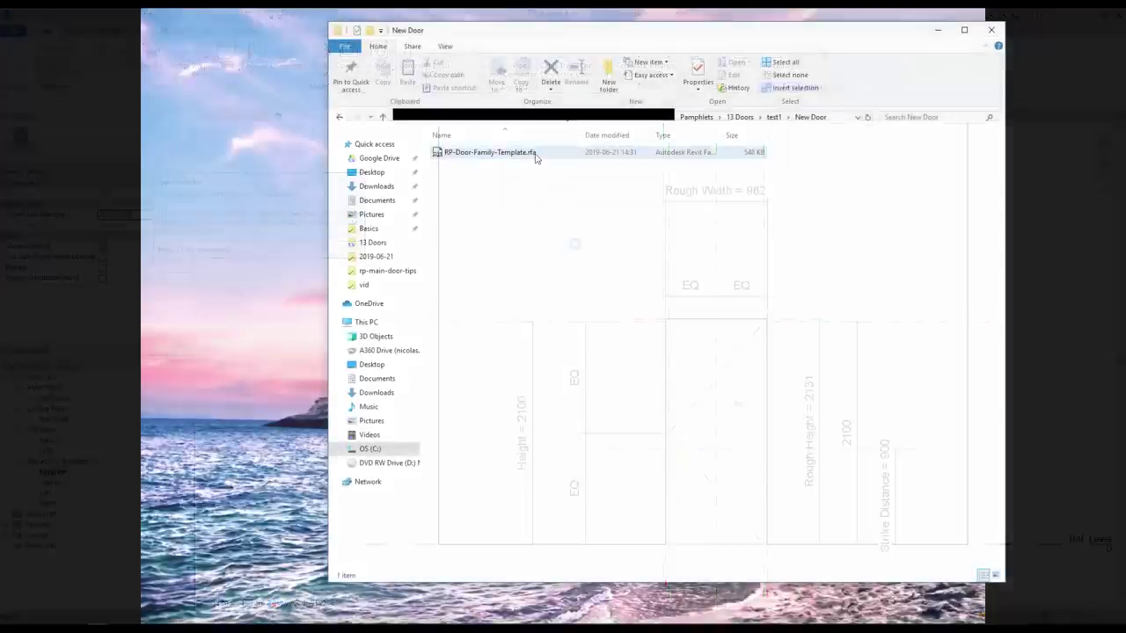
- In File Explorer, change the file extension of RP-Door-Family-Template to .rft
left_click(539, 156)
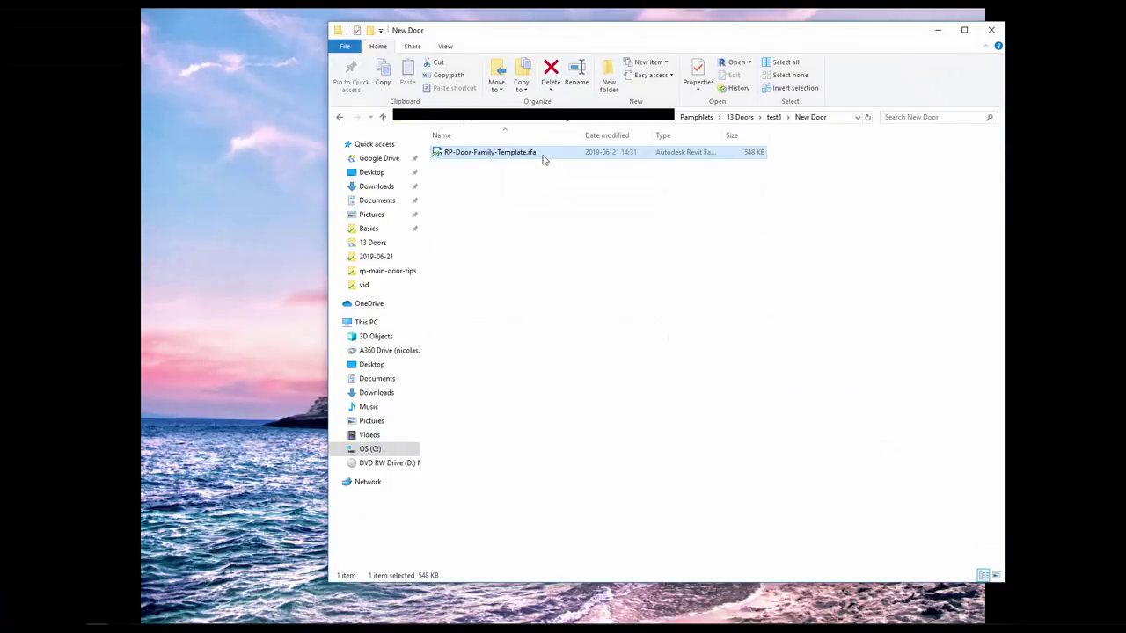
left_click(538, 155)
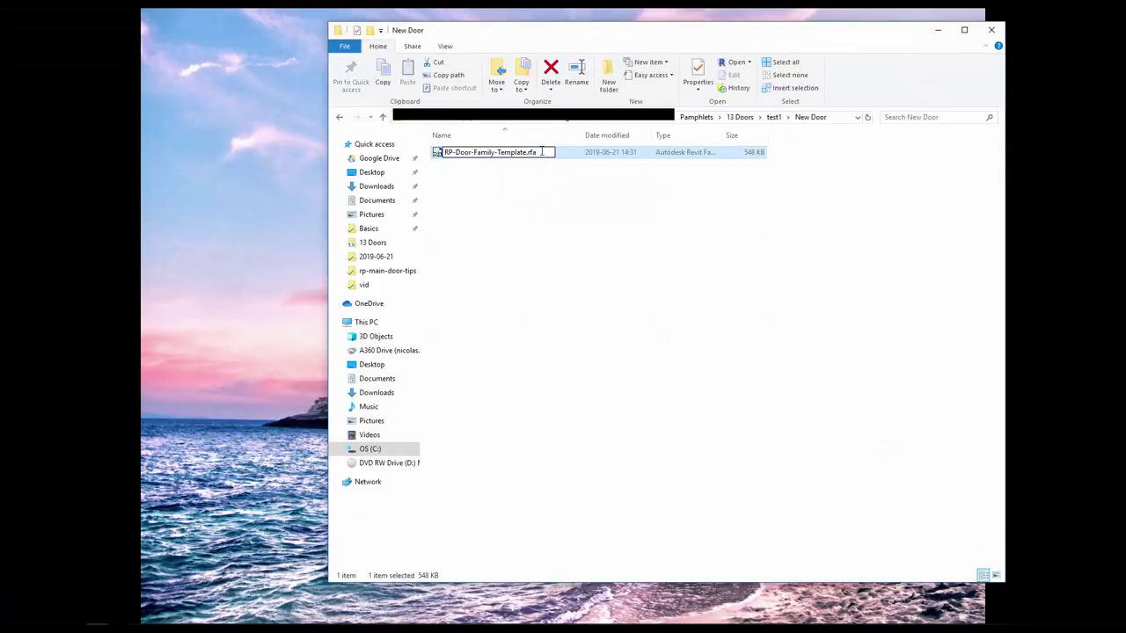
key("BackSpace")
type("t")
key("Return")
left_click(607, 327)
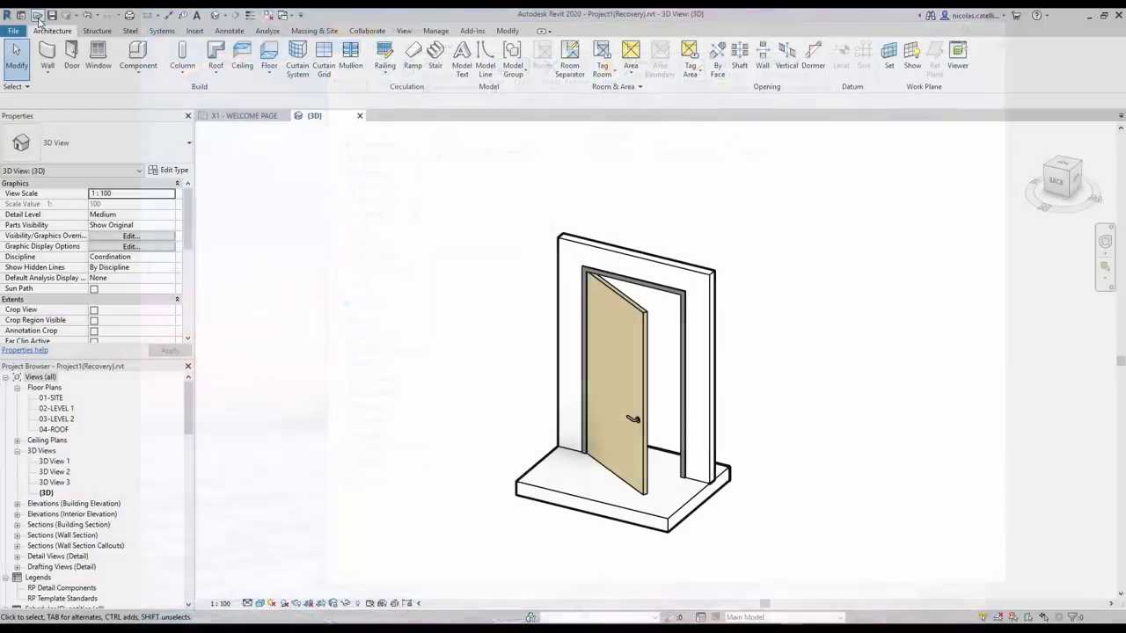
- Back in Revit, create a new family from the template file RP-Door-Family-Template.rft
left_click(14, 30)
mouse_move(38, 75)
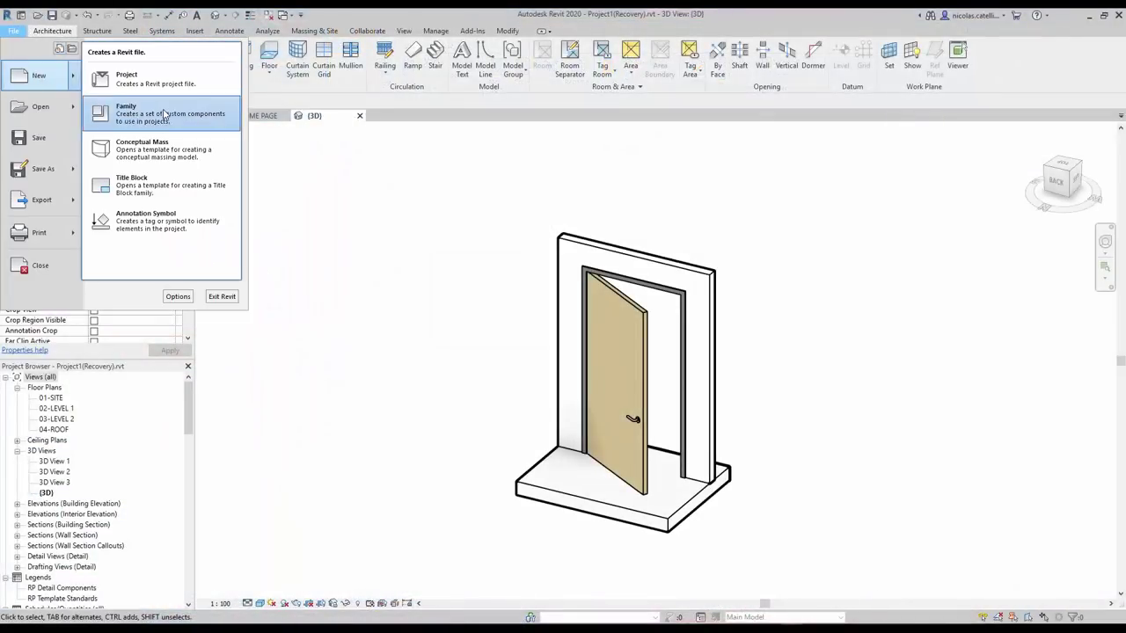
left_click(164, 112)
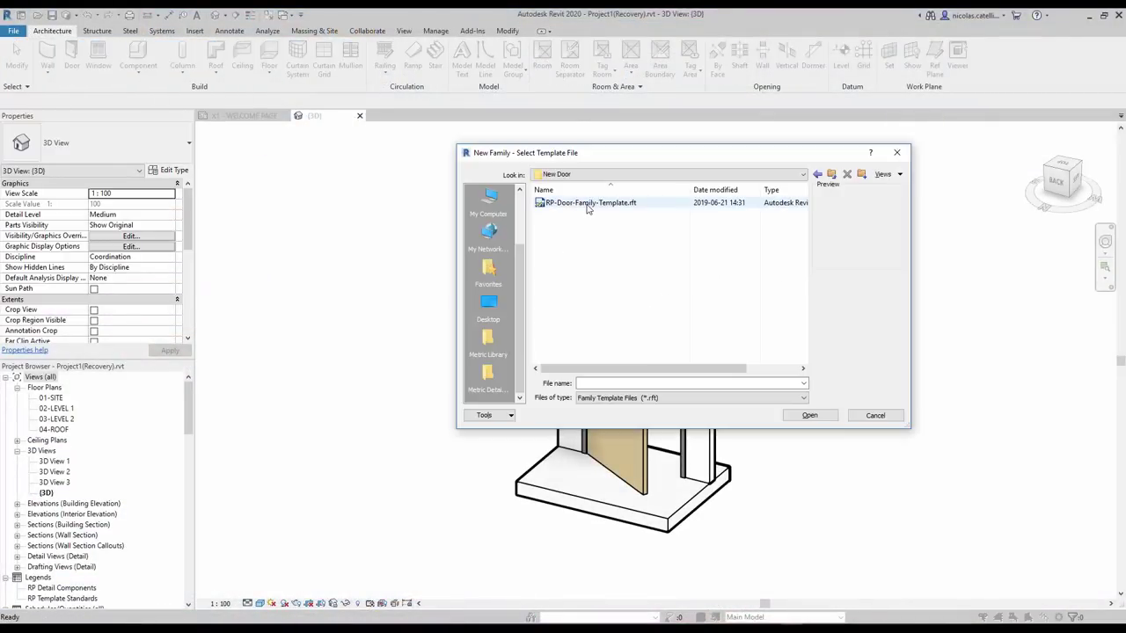
left_click(588, 204)
left_click(809, 415)
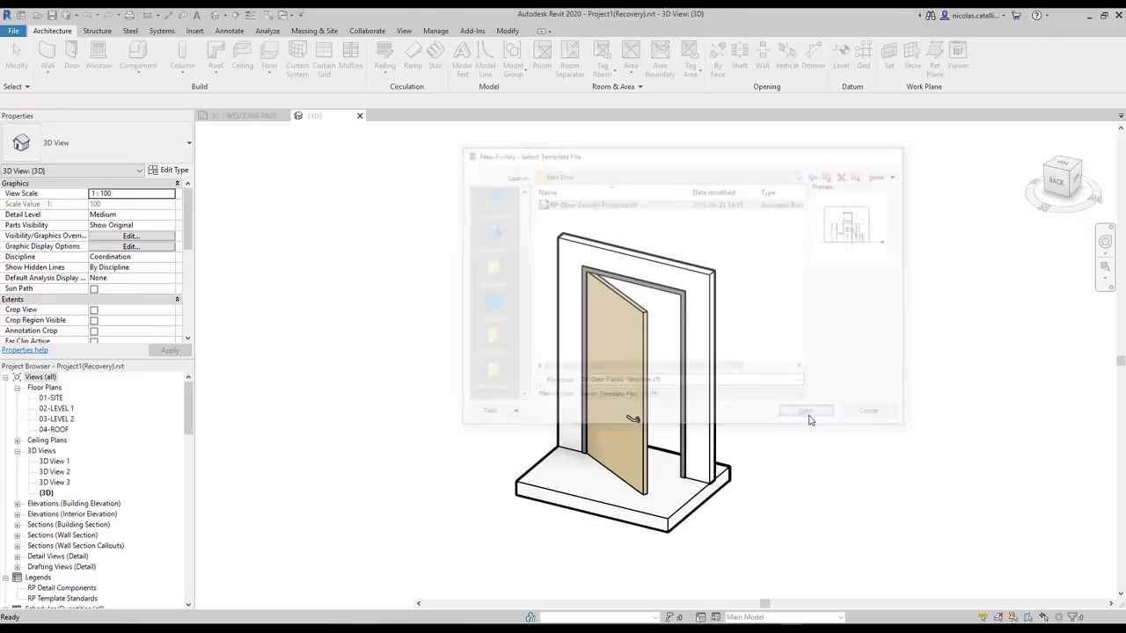